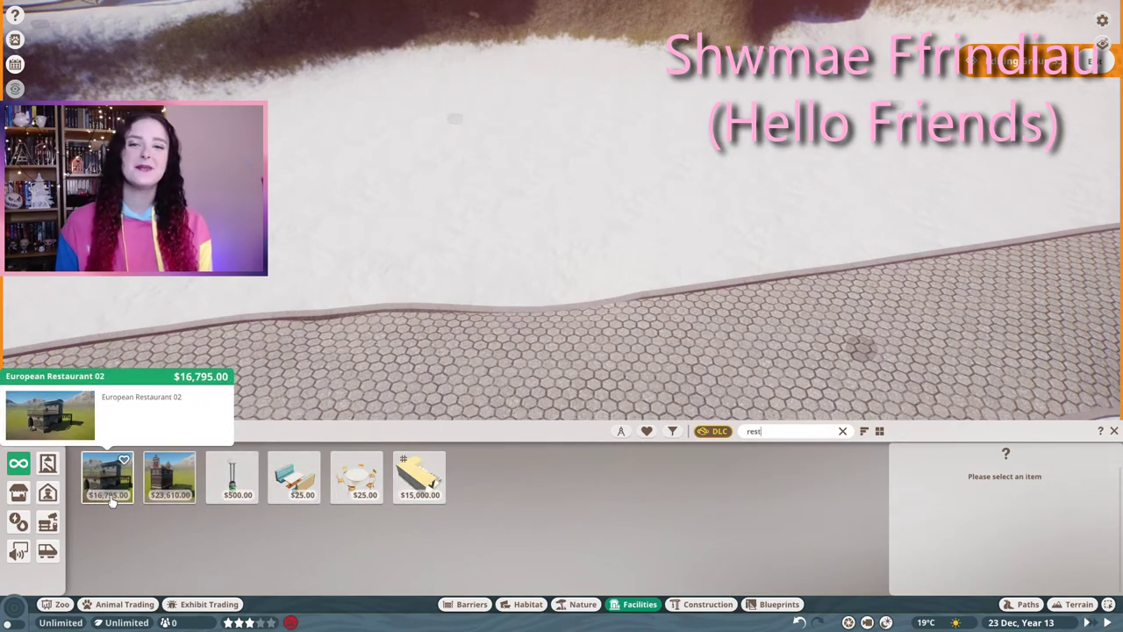
- Preview the European Restaurant 02 blueprint, then back out to the restaurant view
click(123, 481)
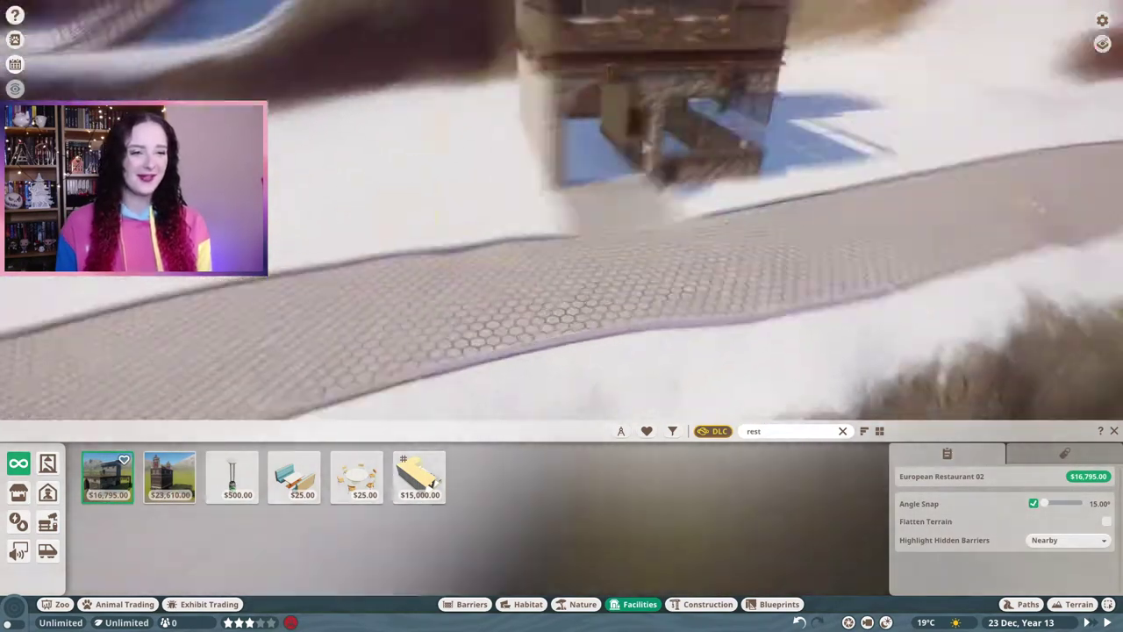
click(643, 154)
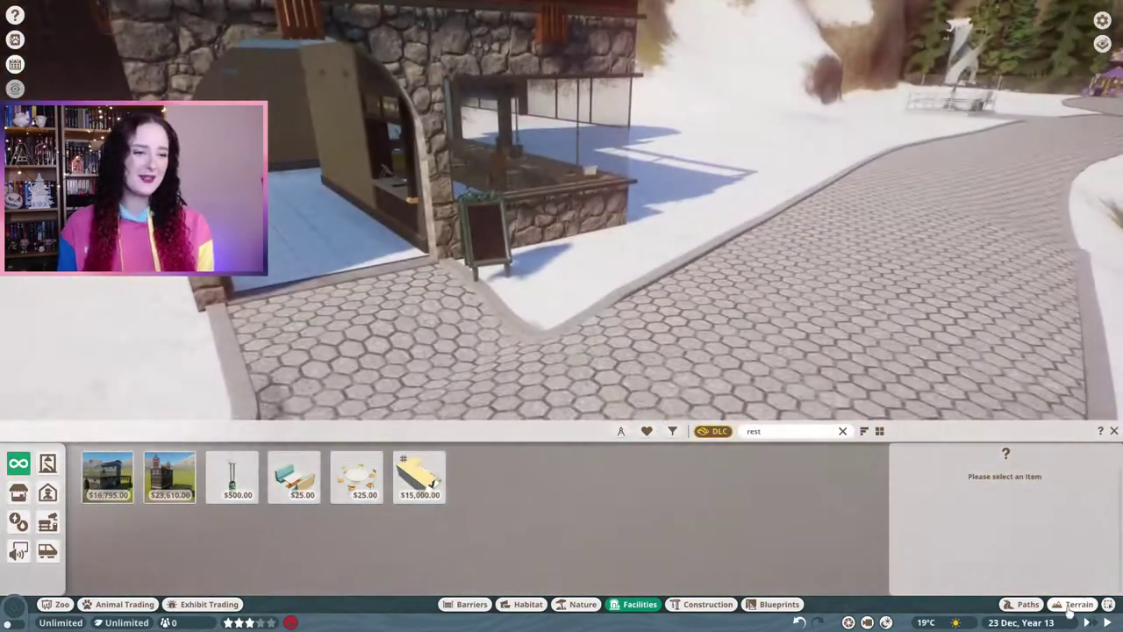
click(1025, 603)
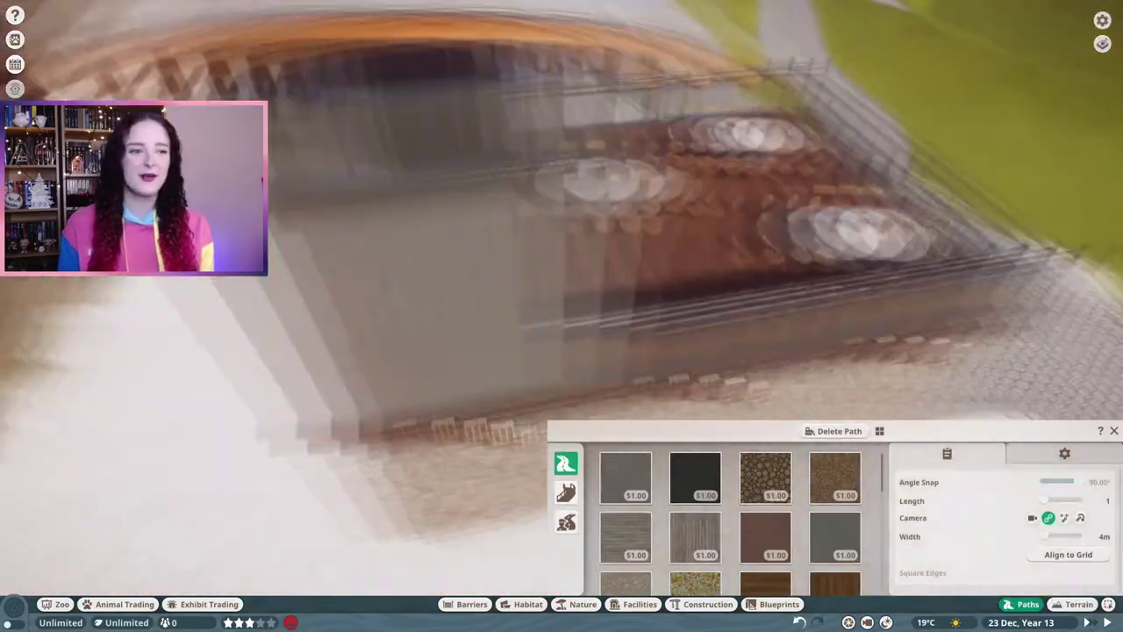
key(Escape)
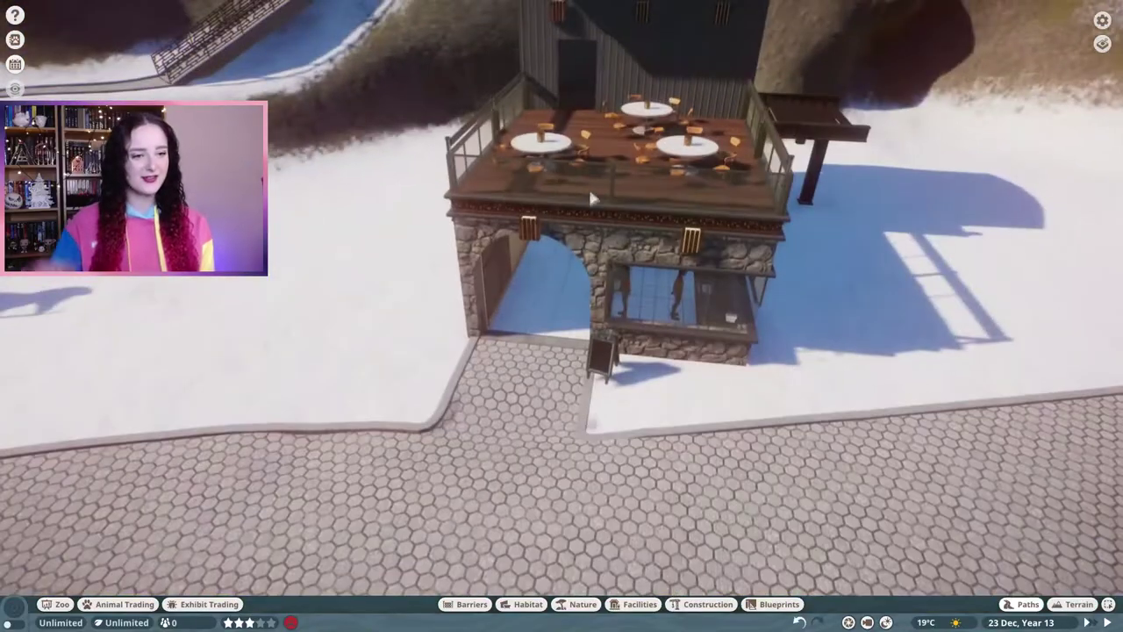
- Inspect the existing restaurant and its round-table deck, then return to the blueprints catalogue
click(649, 263)
click(1018, 165)
click(1100, 120)
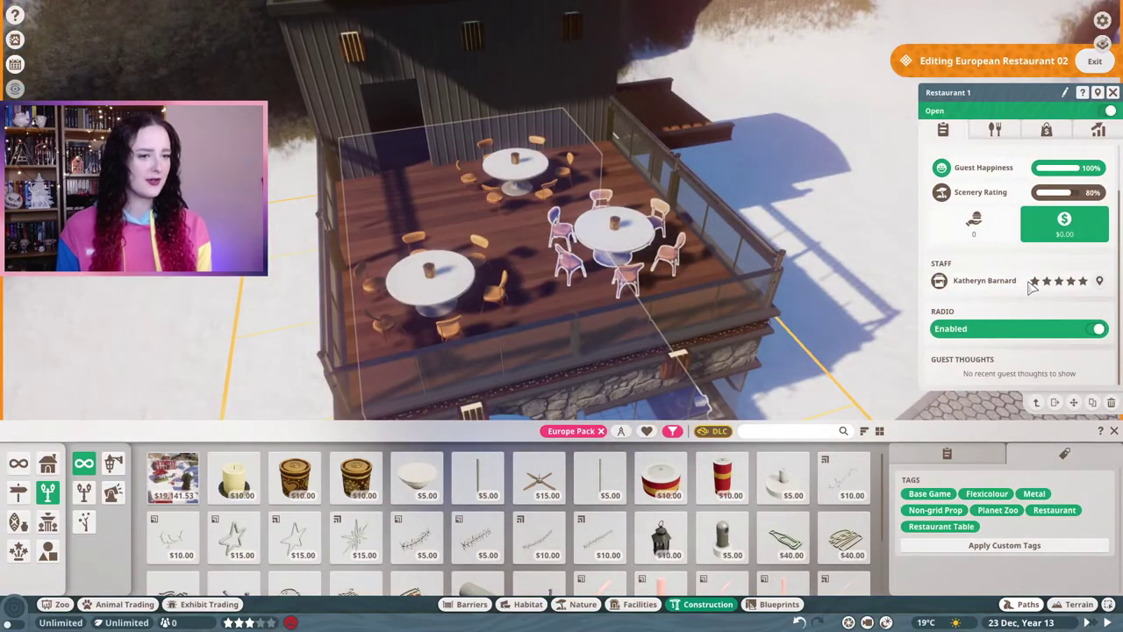
click(1100, 281)
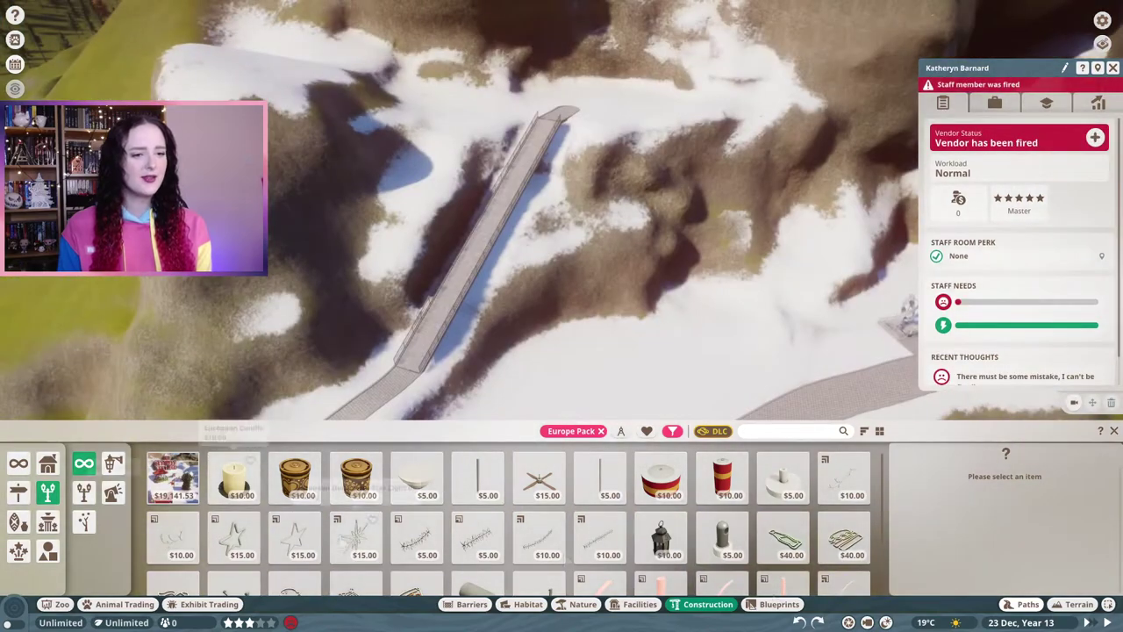
click(779, 603)
- Try rotating the European Restaurant 02 blueprint, then cancel its placement
click(199, 535)
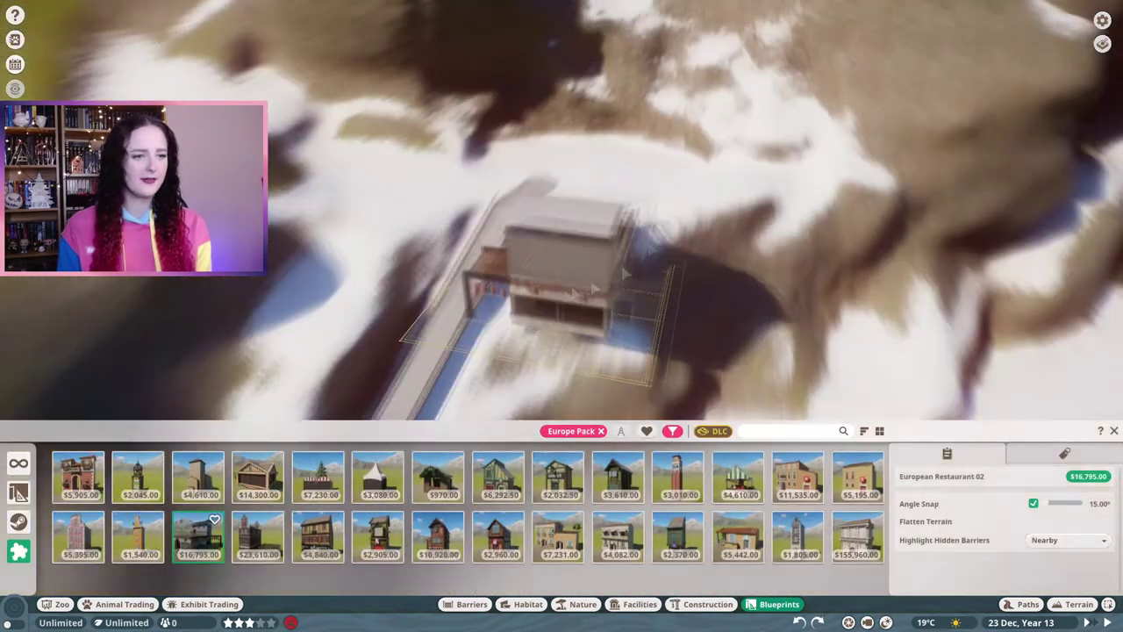
key(x)
key(q)
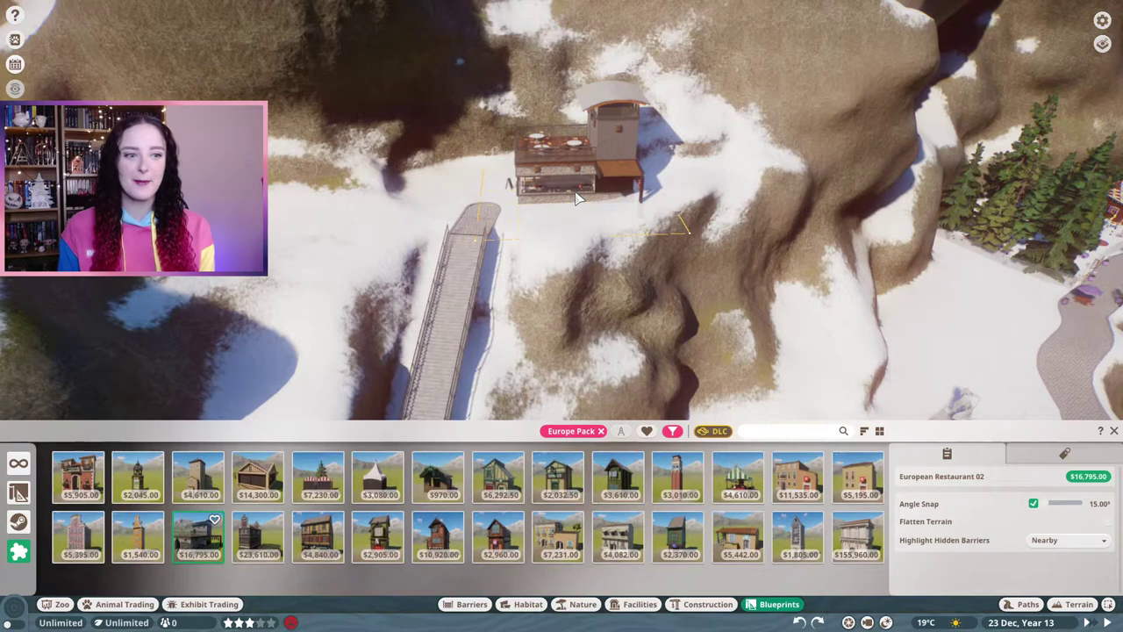
right_click(575, 198)
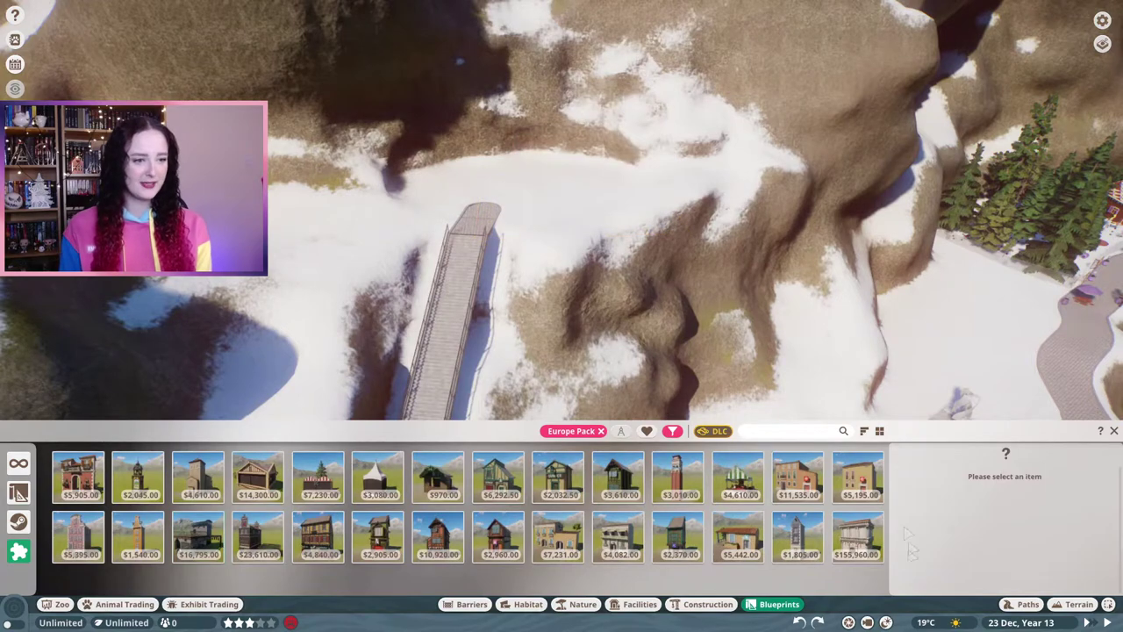
- Try the larger $23,610 European Restaurant blueprint, then cancel it too
click(257, 536)
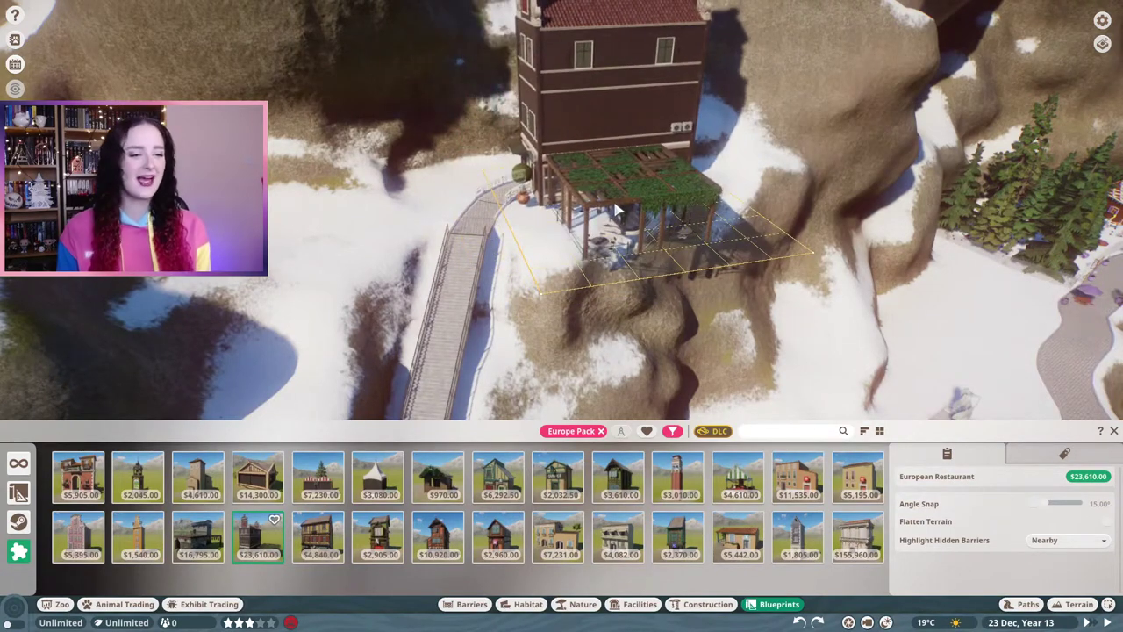
key(q)
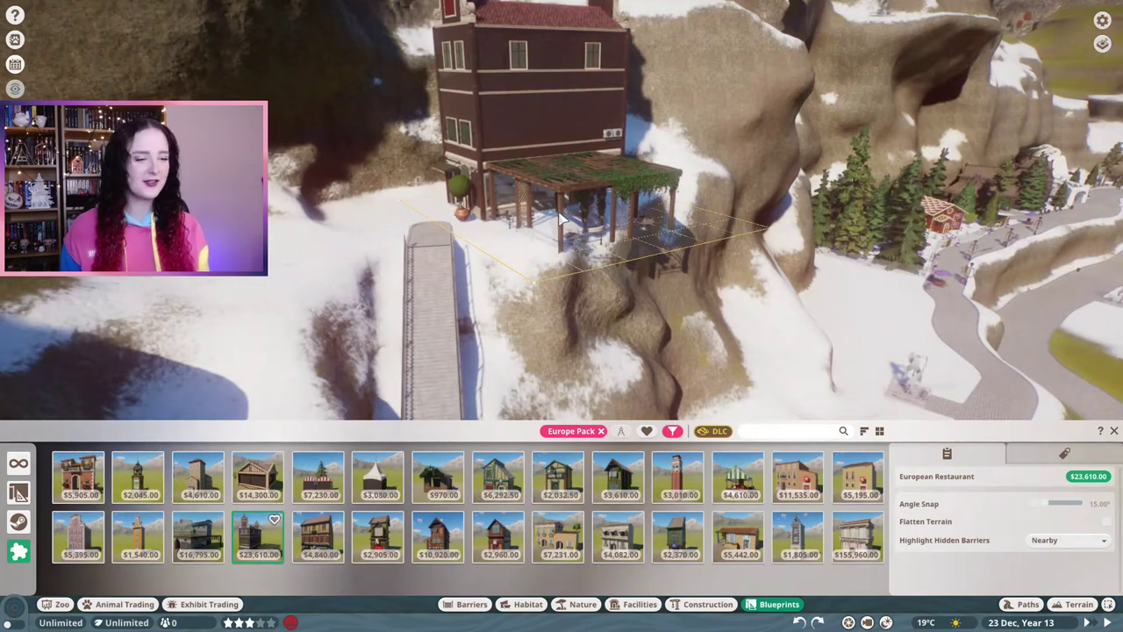
right_click(562, 220)
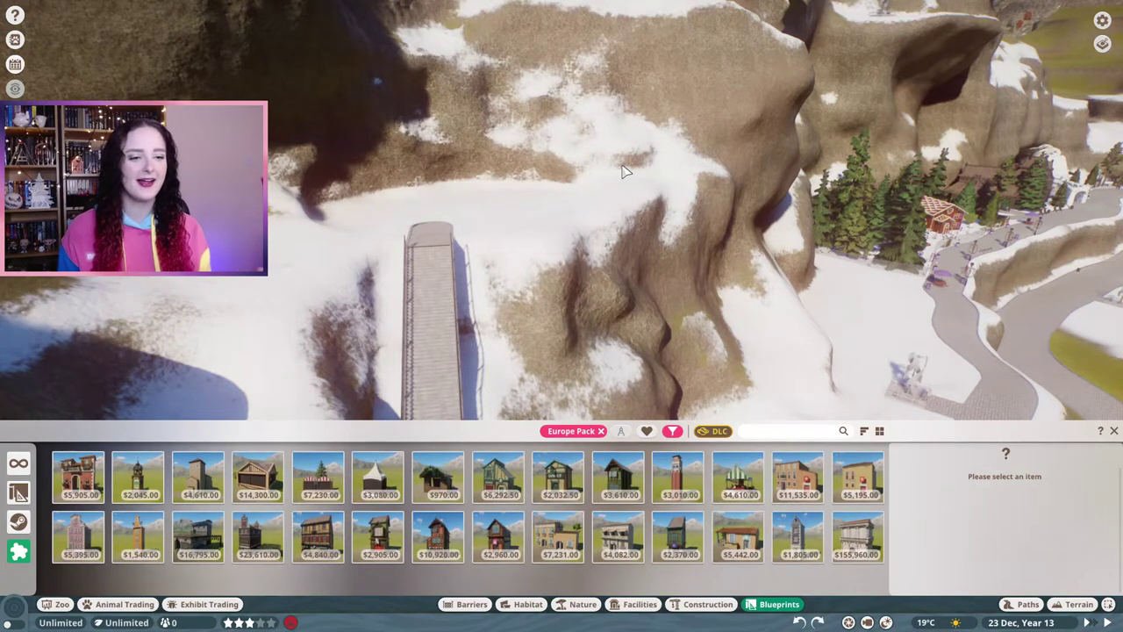
- Place the $15,000 restaurant kitchen at the bridge end, rotated a quarter turn
click(632, 605)
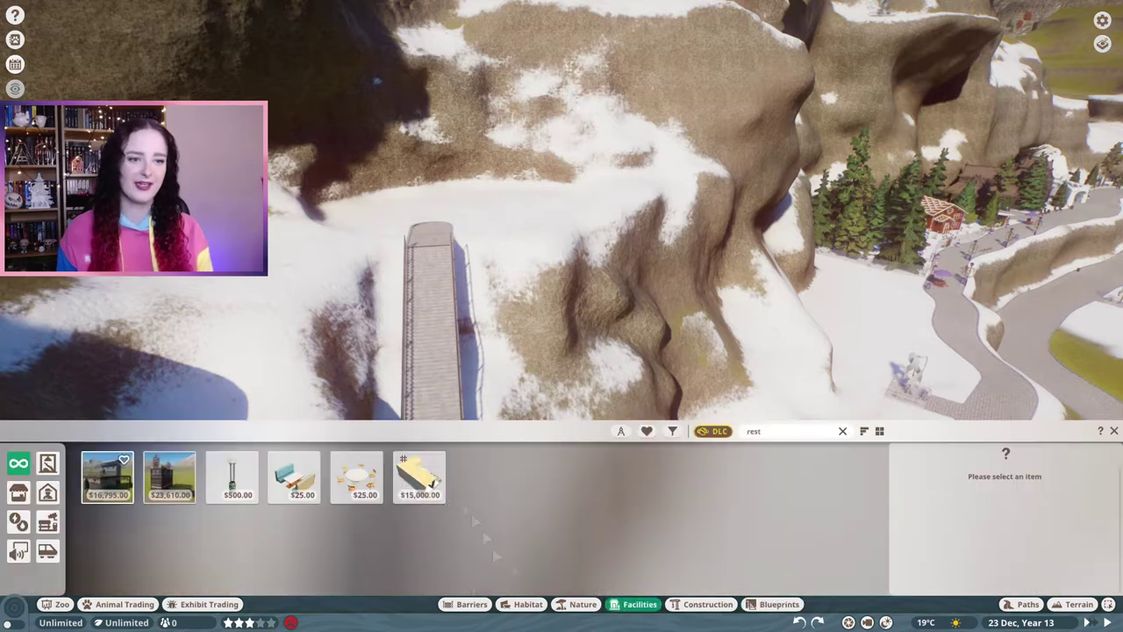
click(419, 476)
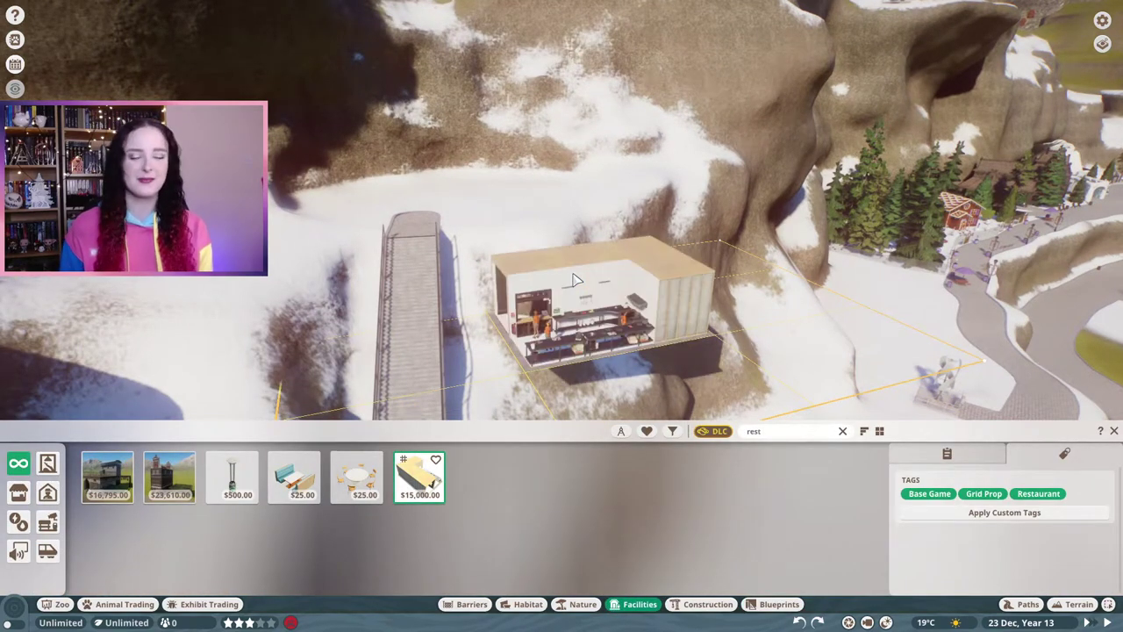
key(w)
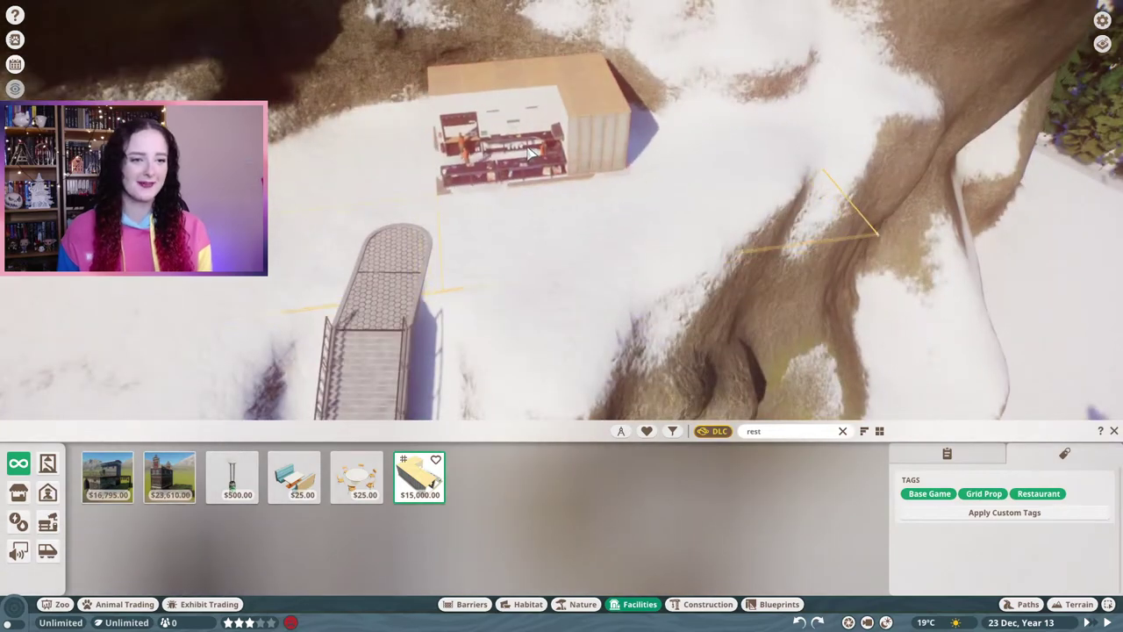
key(z)
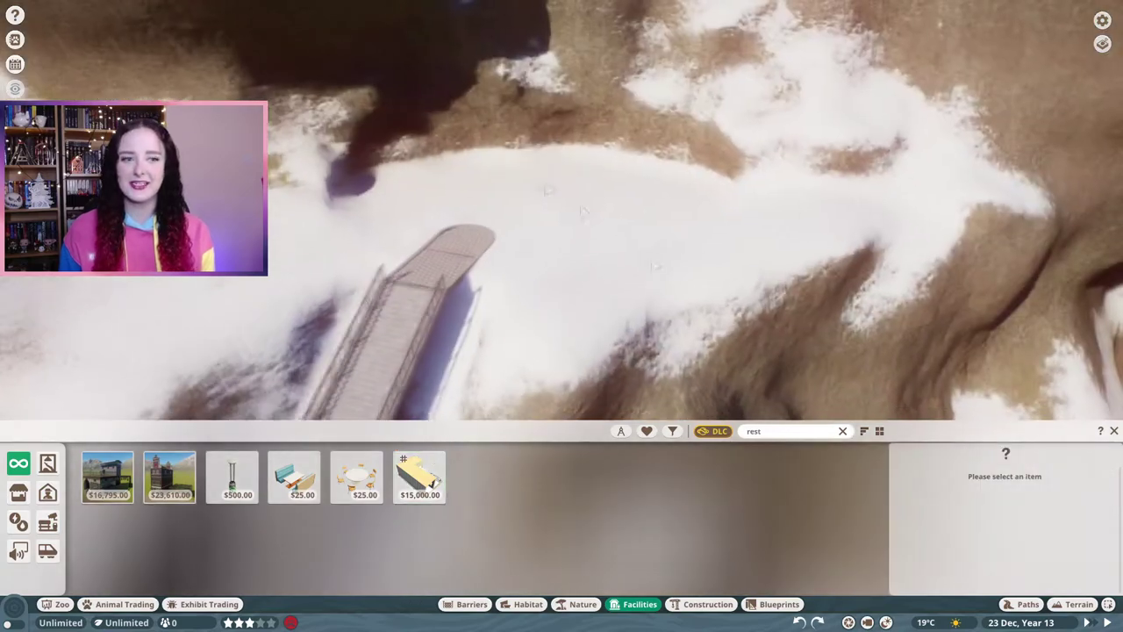
- Paint a grass patch on the terrain beyond the bridge end
click(1072, 604)
click(605, 462)
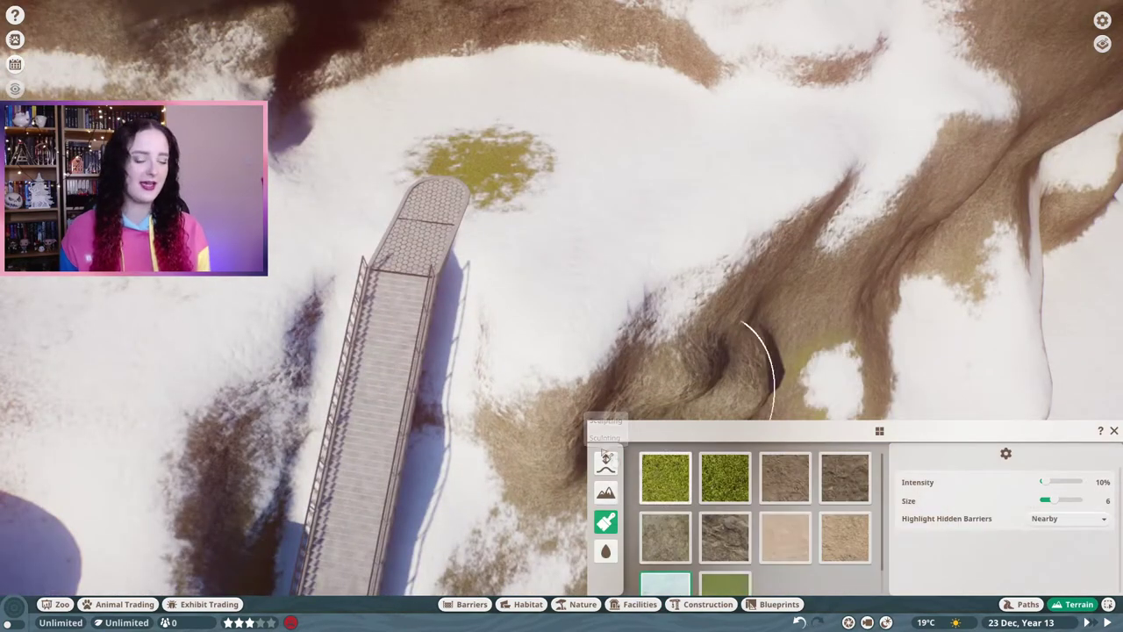
click(606, 460)
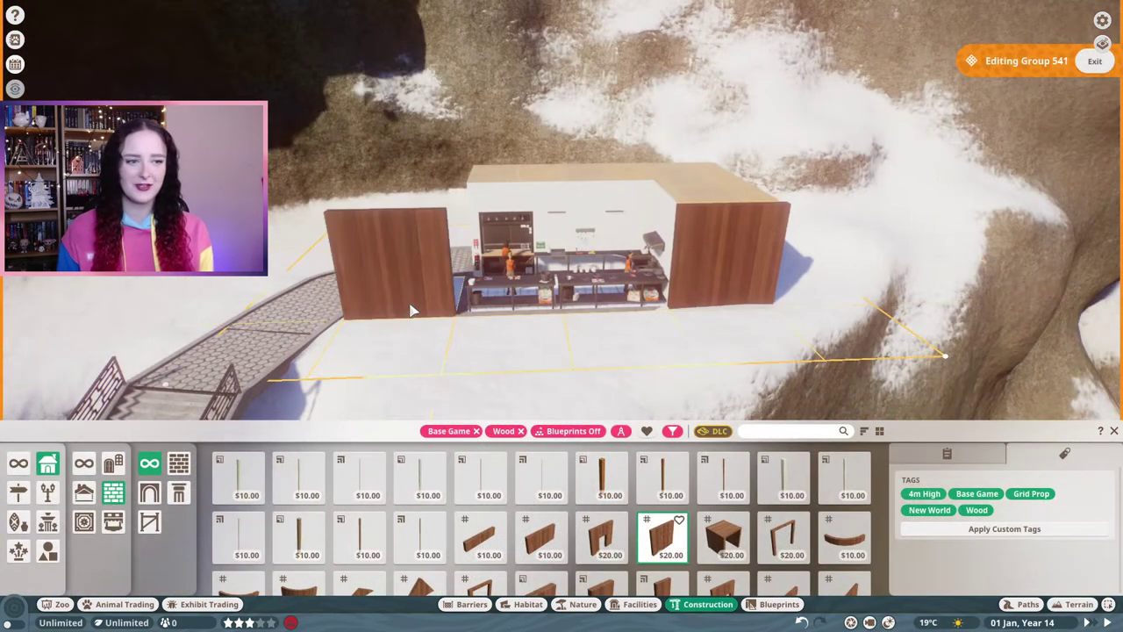
- Place a triangular wooden gable piece above the kitchen
scroll(572, 509, down, 2)
click(845, 527)
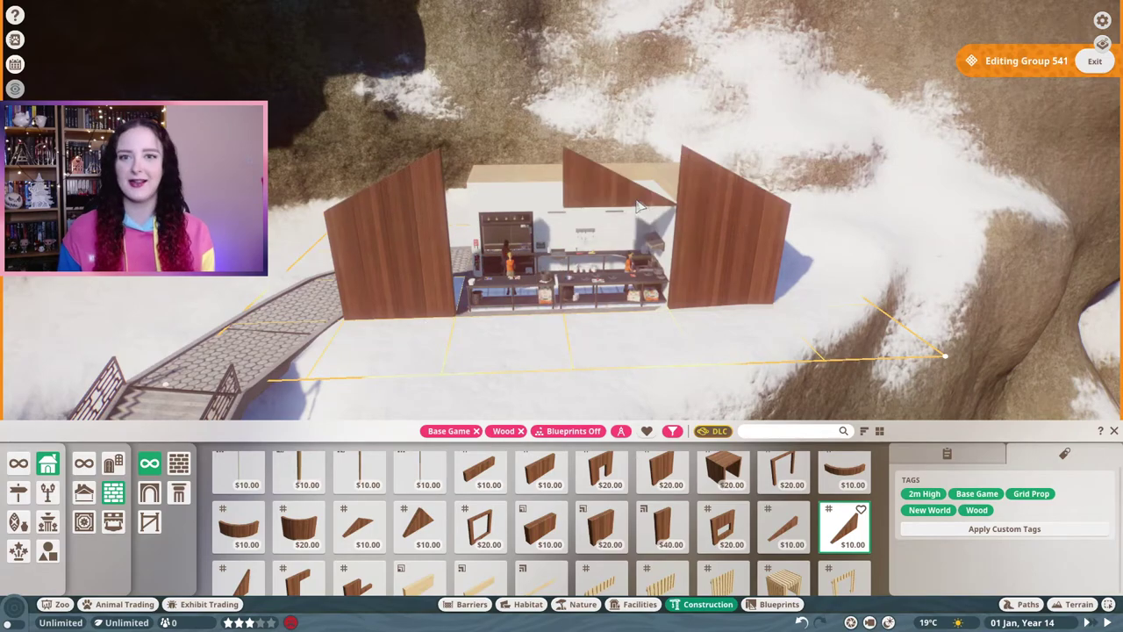
click(636, 153)
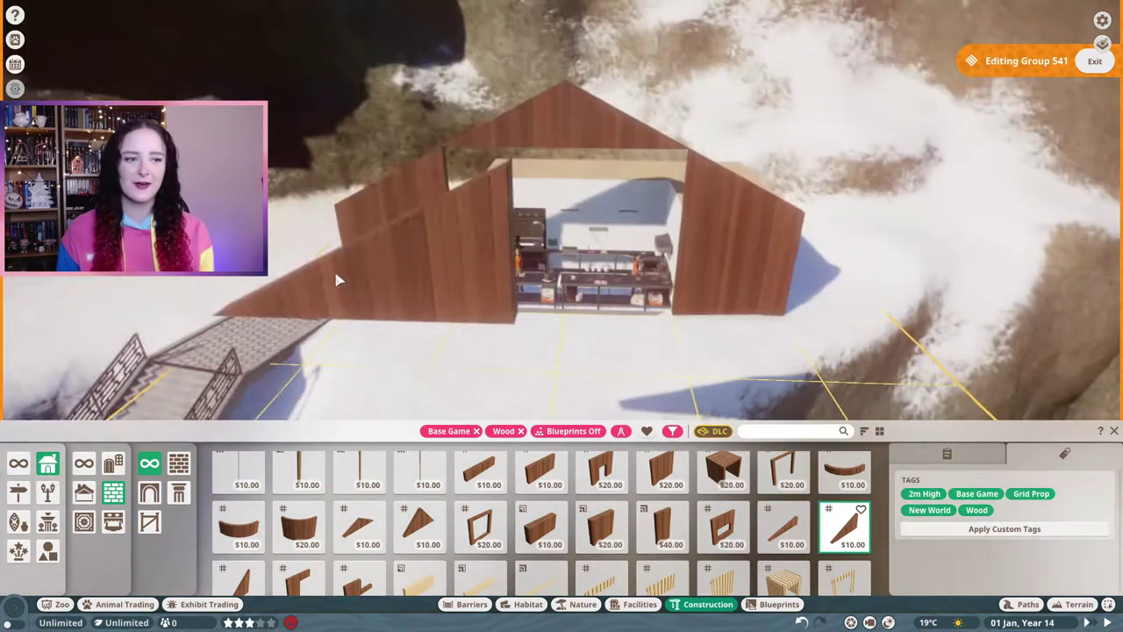
right_click(337, 280)
- Build a low 1m wooden plank wall across the kitchen front
scroll(338, 280, up, 3)
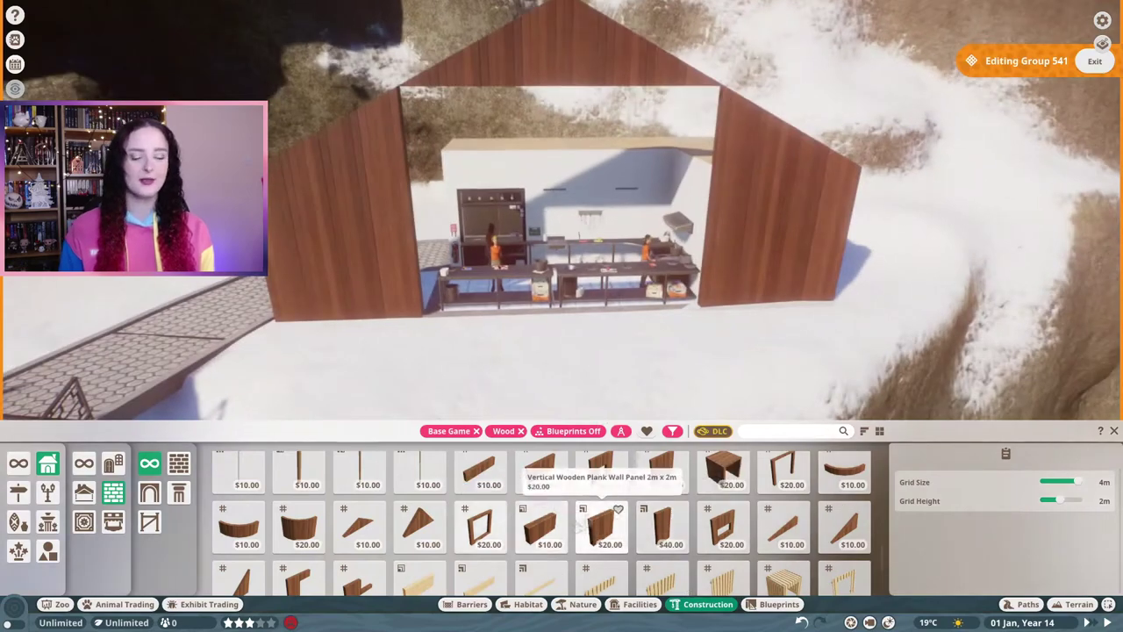
scroll(582, 525, up, 1)
click(480, 502)
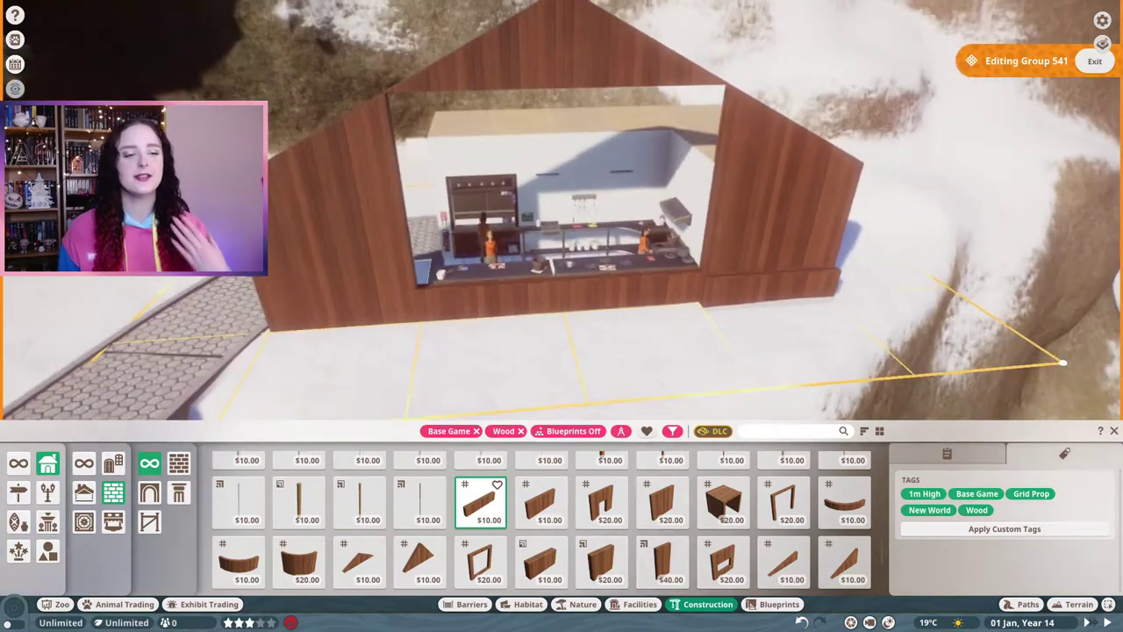
right_click(689, 358)
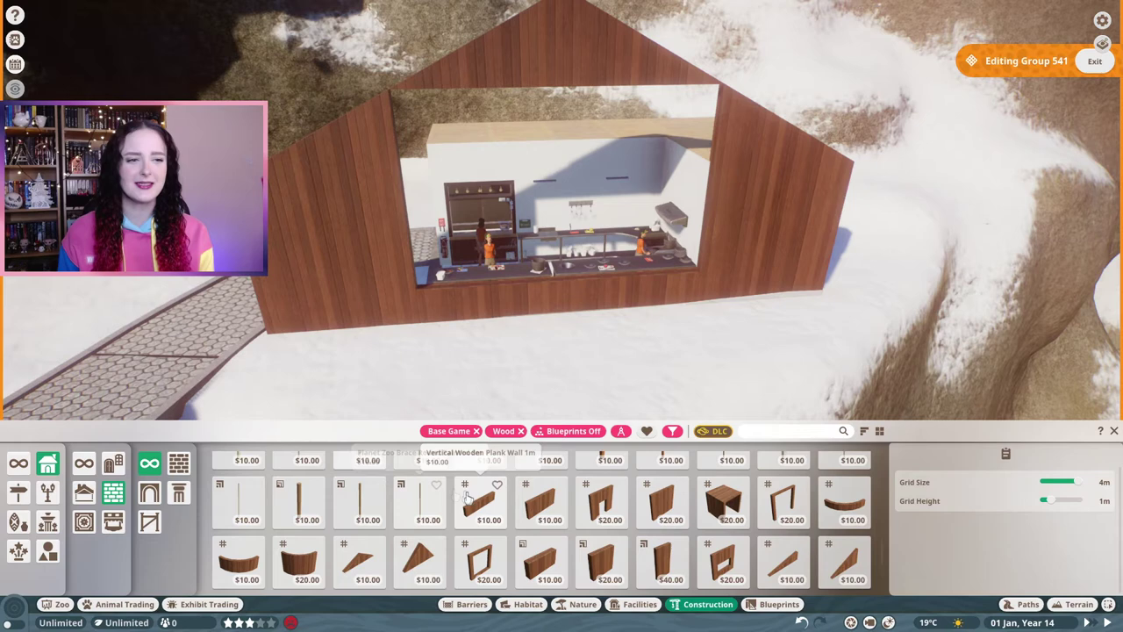
- Switch the construction catalogue filter from Wood to Glass pieces only
click(520, 431)
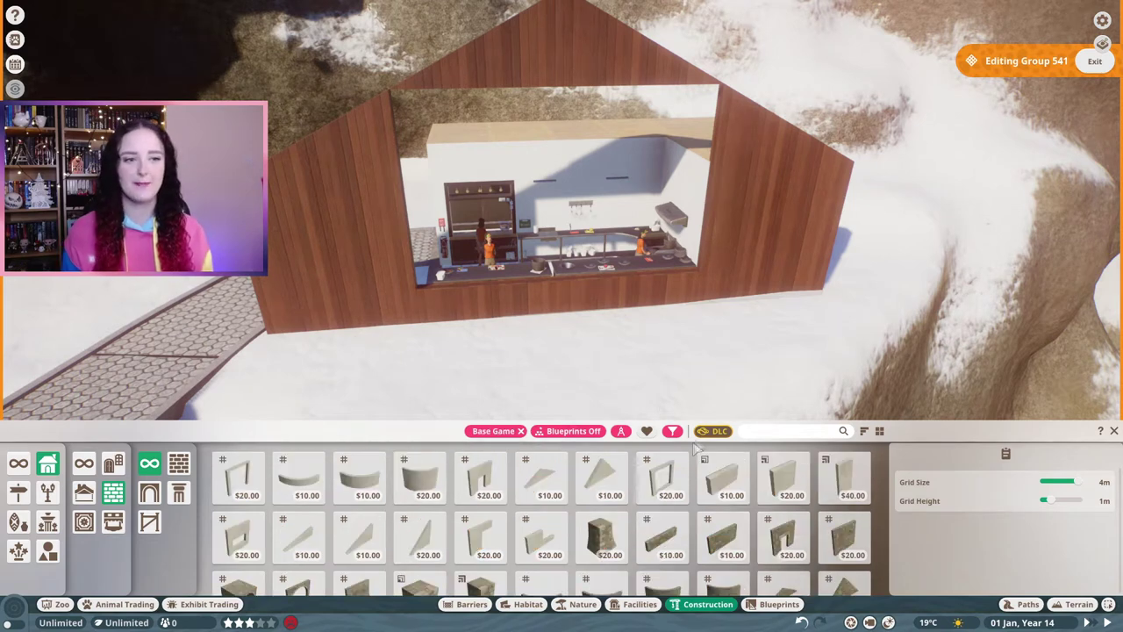
click(672, 431)
scroll(587, 215, up, 2)
click(565, 193)
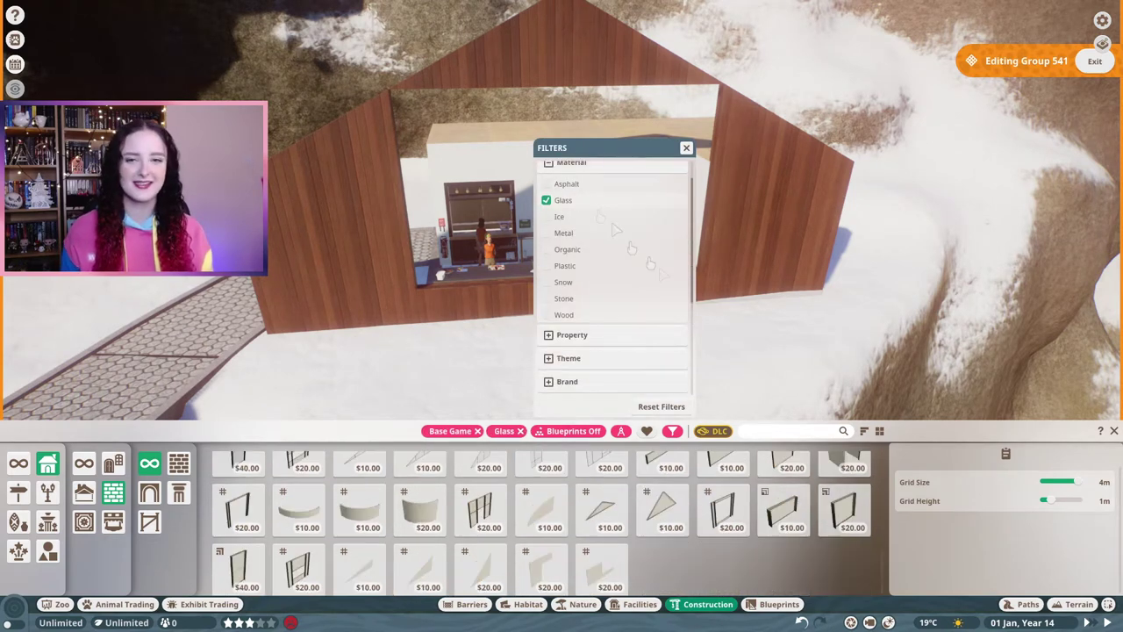
click(687, 147)
- Try a sloped glass wall piece and check two of the stall's wall pieces
scroll(422, 518, up, 1)
click(481, 523)
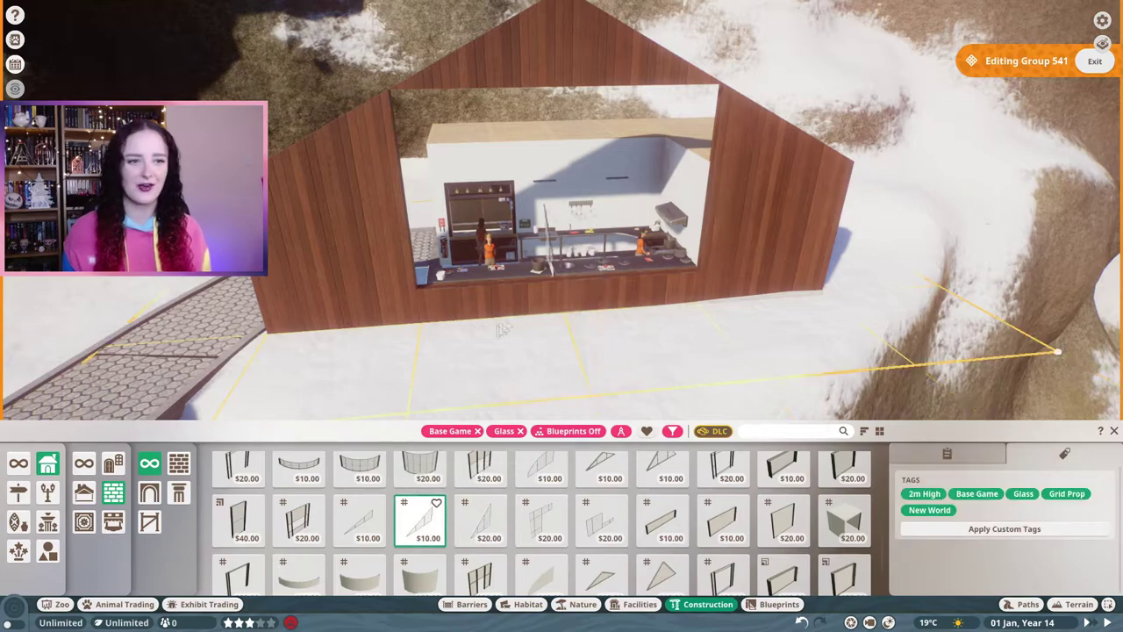
right_click(618, 102)
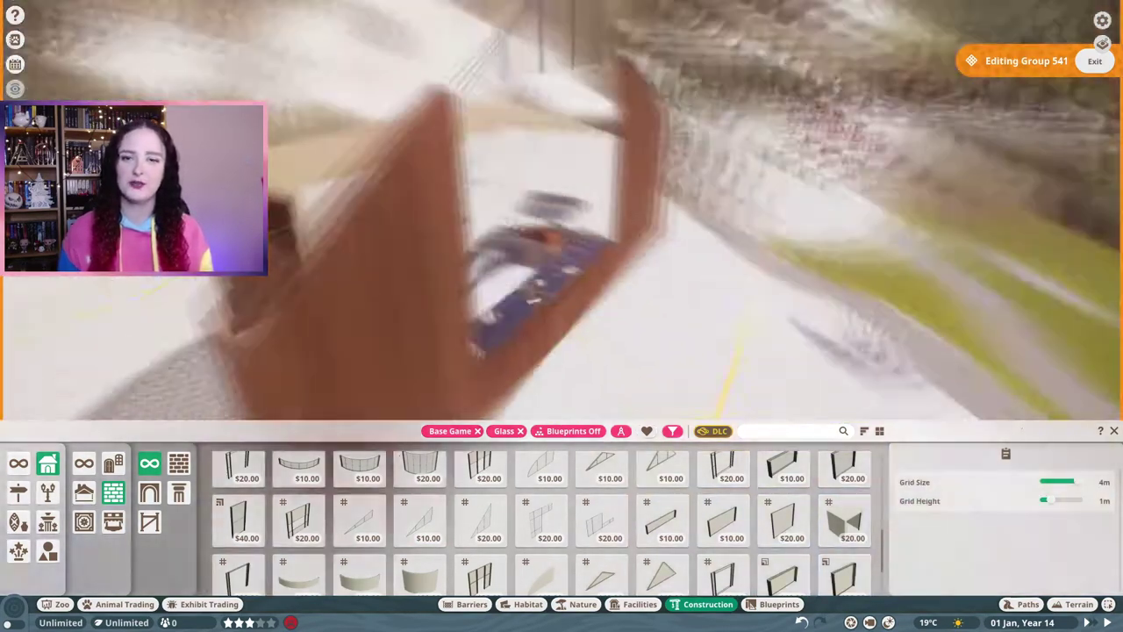
click(495, 127)
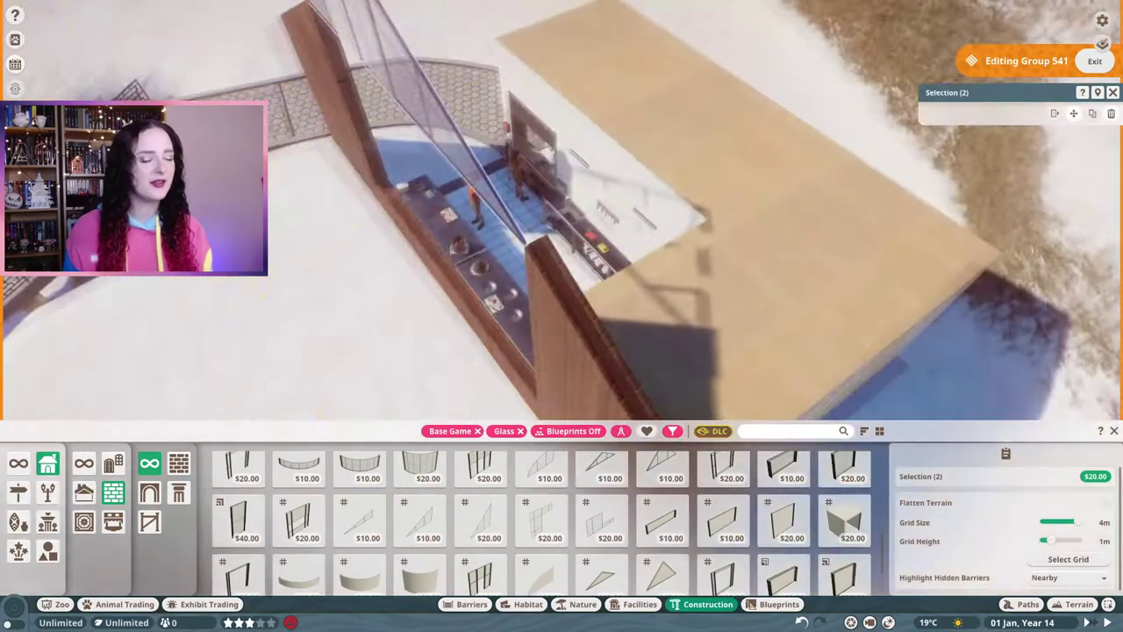
right_click(434, 96)
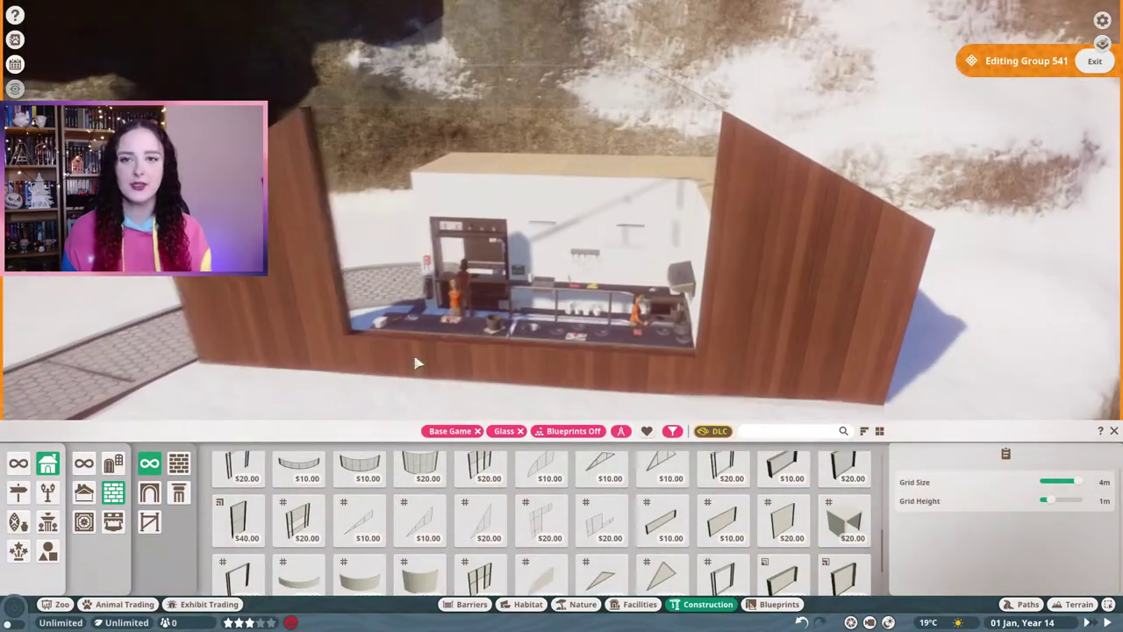
- Fill the kitchen front with 1m Glass Modern Wall pieces
scroll(588, 561, up, 2)
click(481, 496)
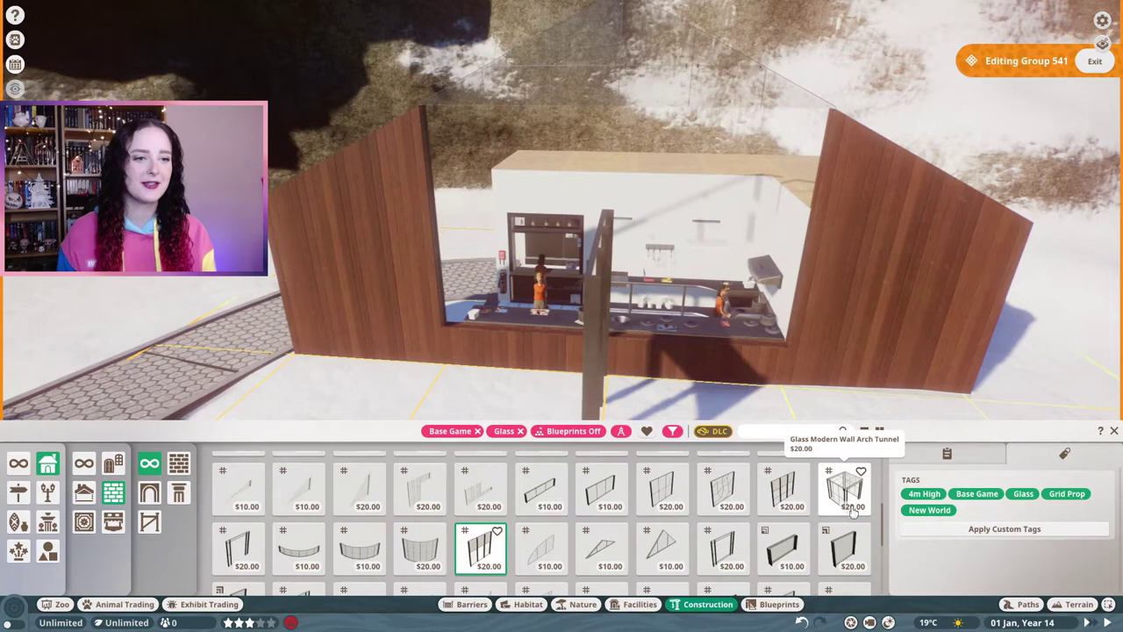
click(783, 487)
scroll(639, 342, up, 5)
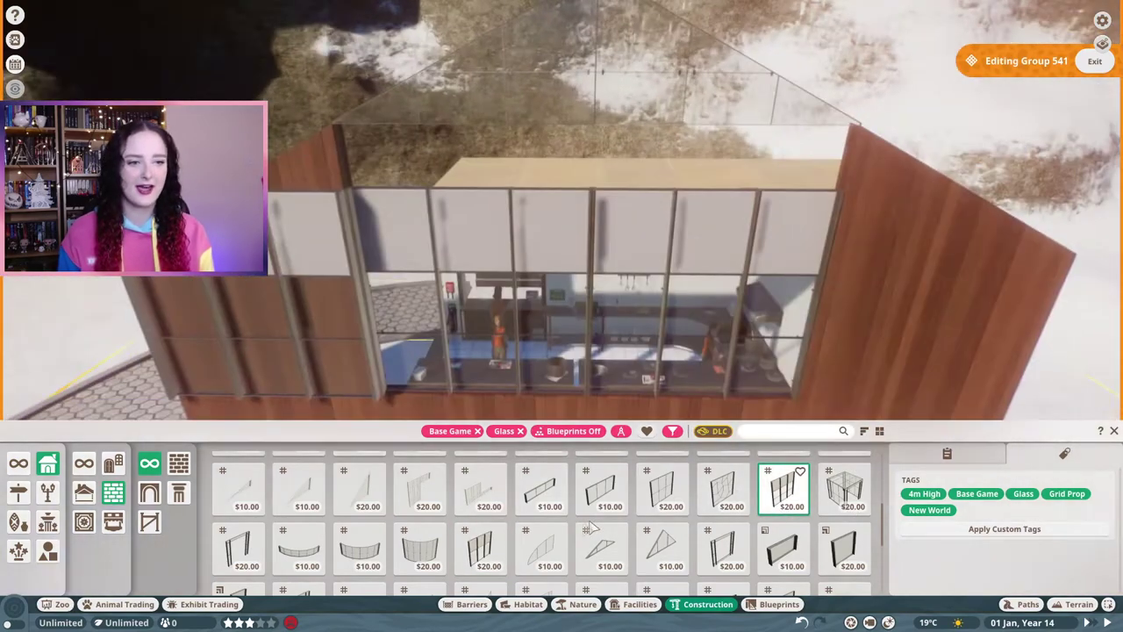
scroll(518, 529, up, 1)
click(519, 526)
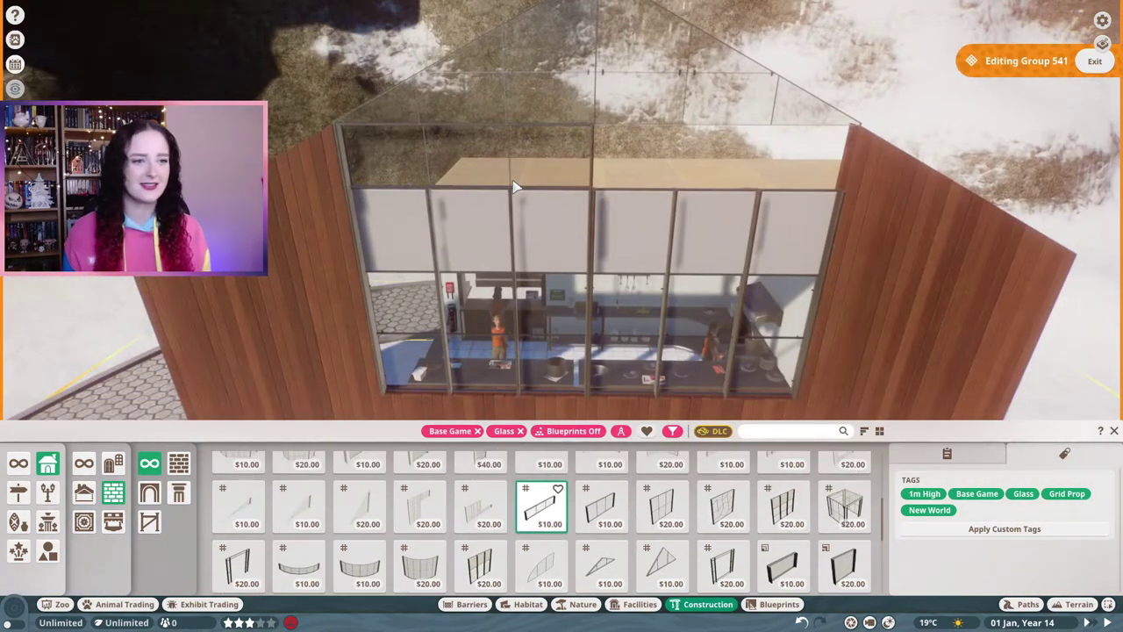
- Top the glass front with a 2m Glass Modern Wall Gable
scroll(632, 544, down, 2)
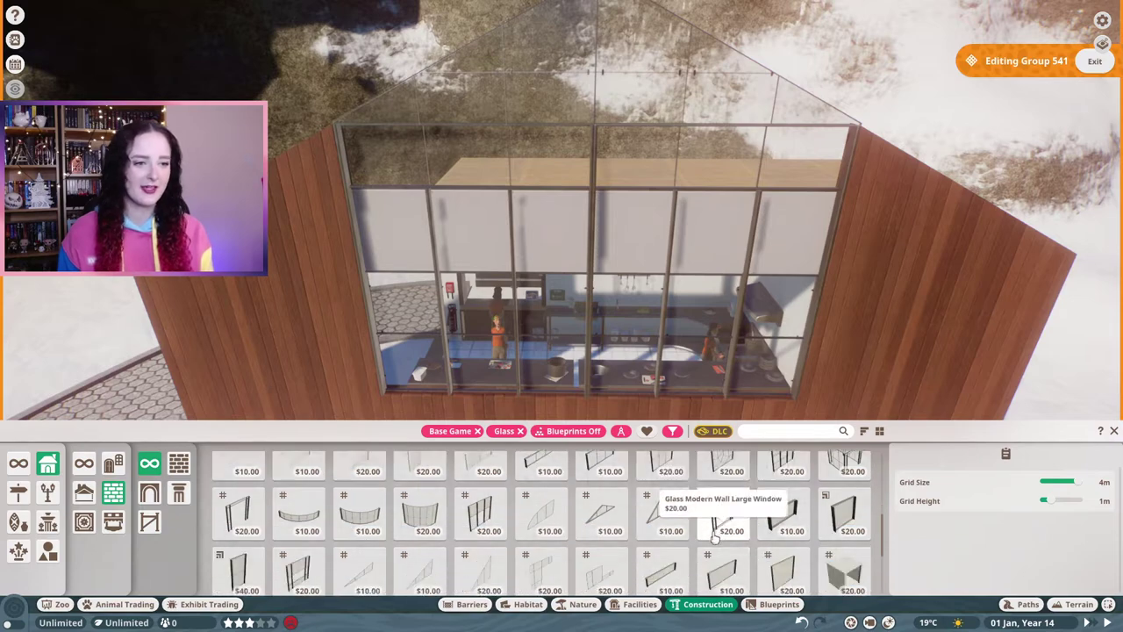
click(601, 496)
scroll(640, 323, down, 2)
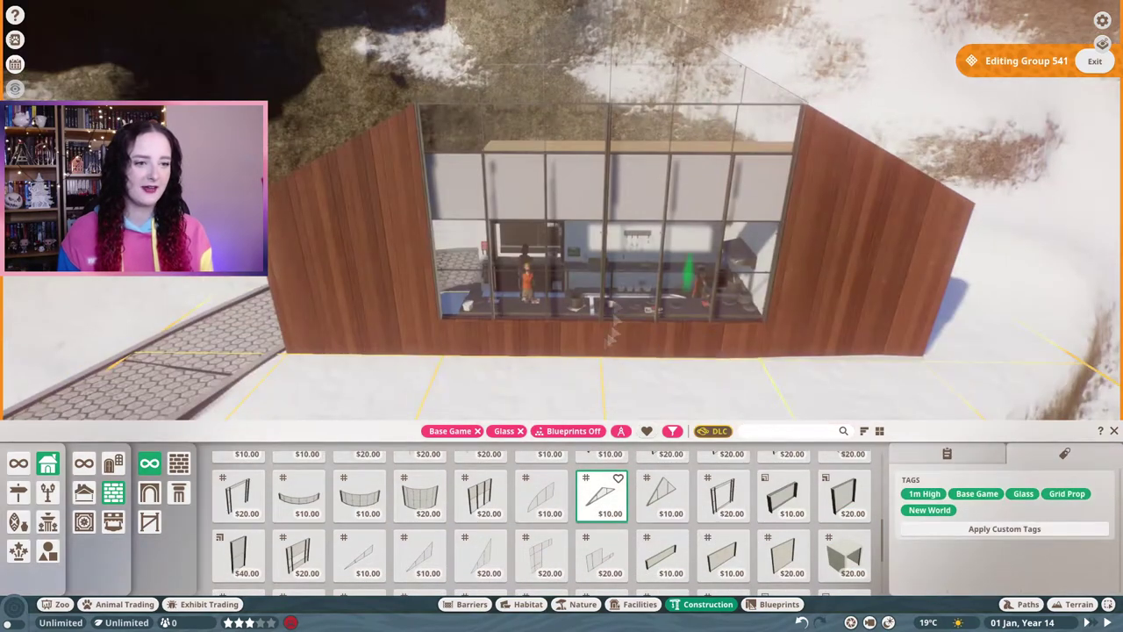
click(663, 496)
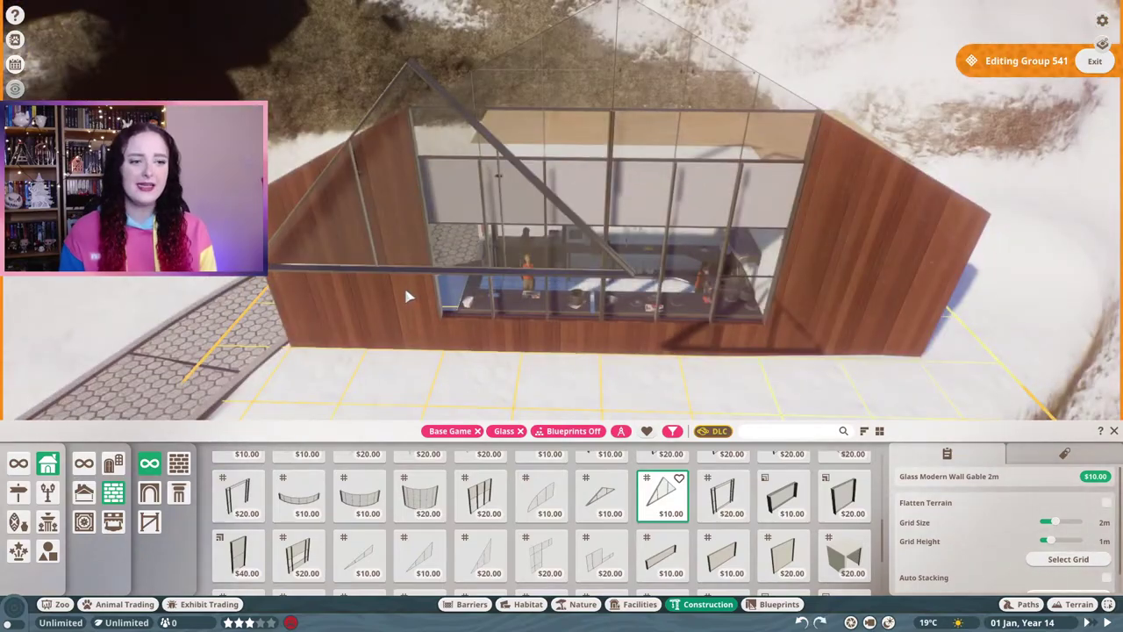
right_click(409, 295)
- Lay Slate Roof 2m panels over both slopes with grid height raised to 2m
scroll(317, 548, up, 1)
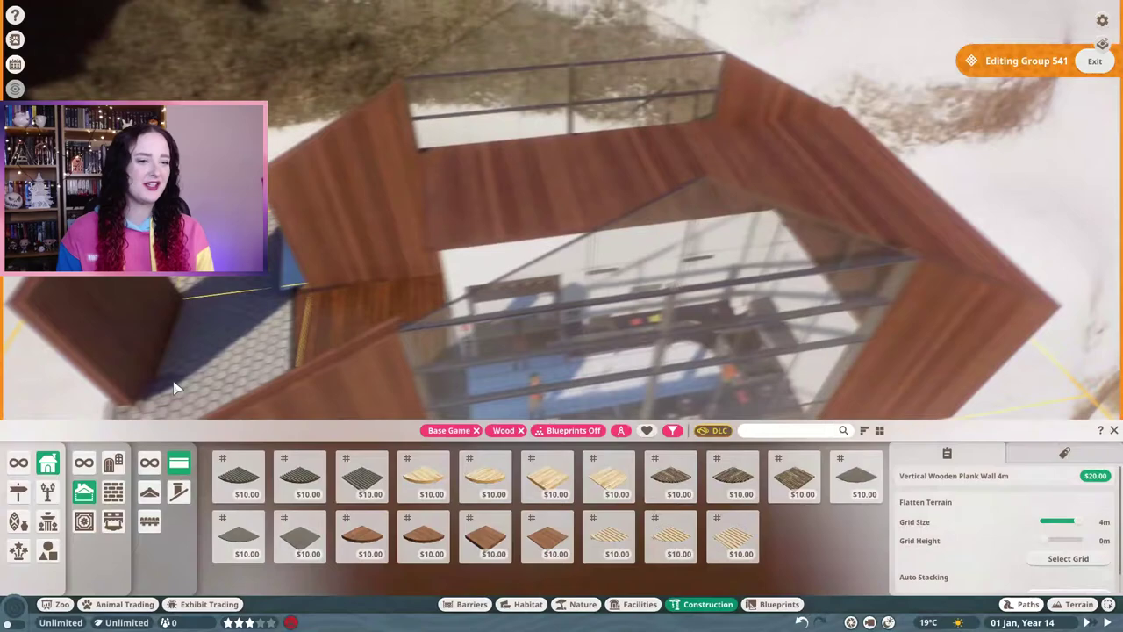
scroll(676, 522, down, 1)
scroll(677, 522, down, 5)
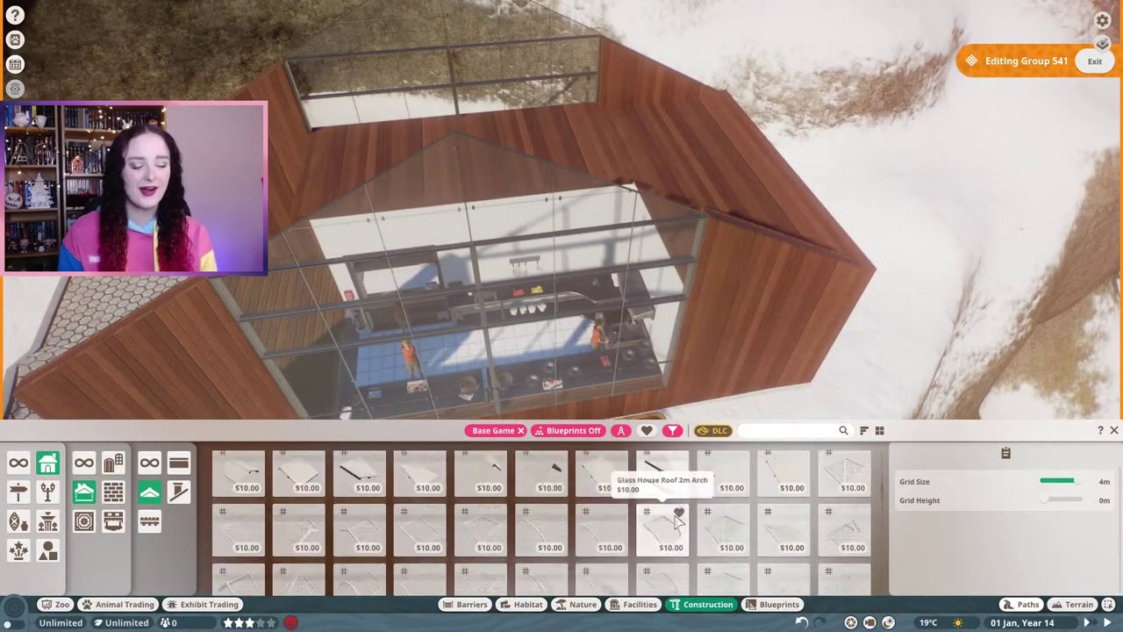
scroll(751, 544, down, 1)
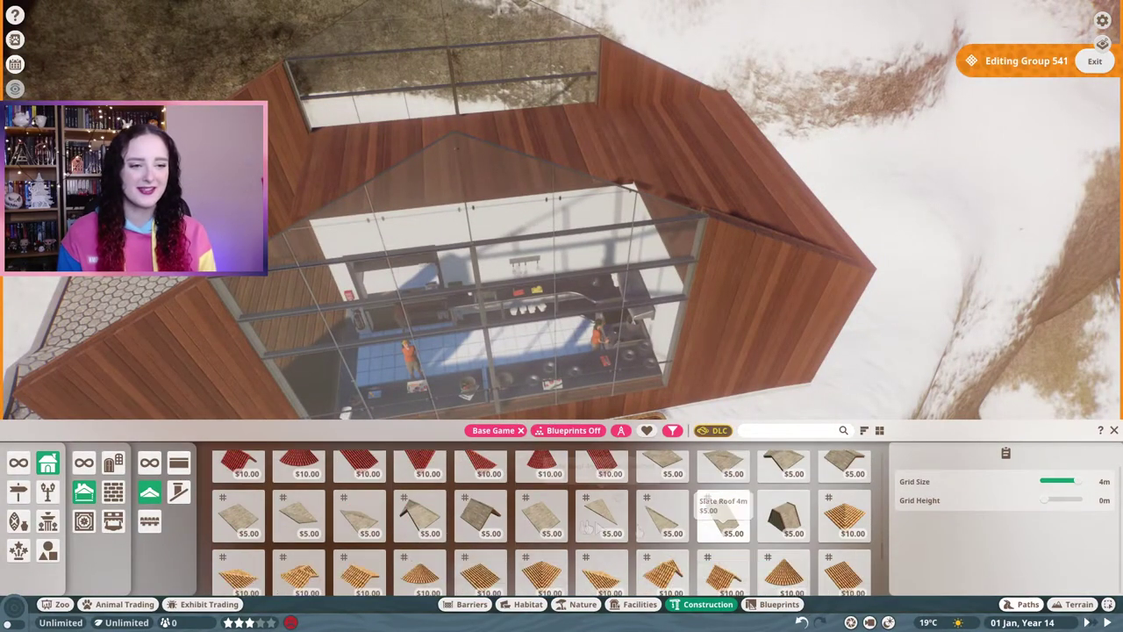
click(541, 515)
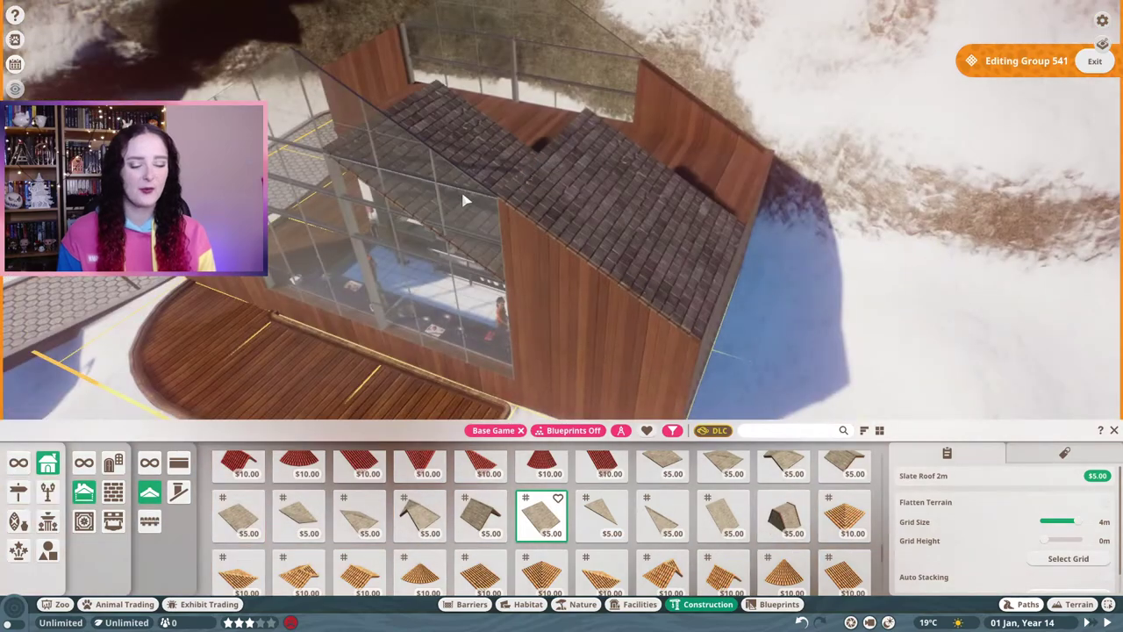
drag(1043, 541, 1049, 540)
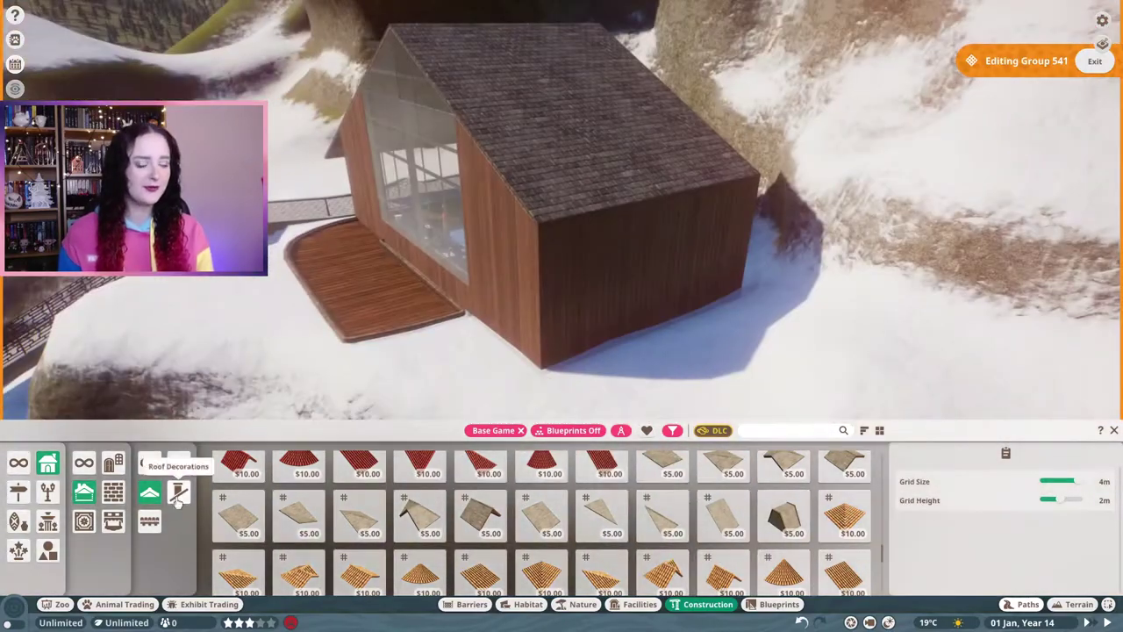
- Select the Slate Roof 4m Eave trim piece from the roof trims
click(149, 520)
click(541, 462)
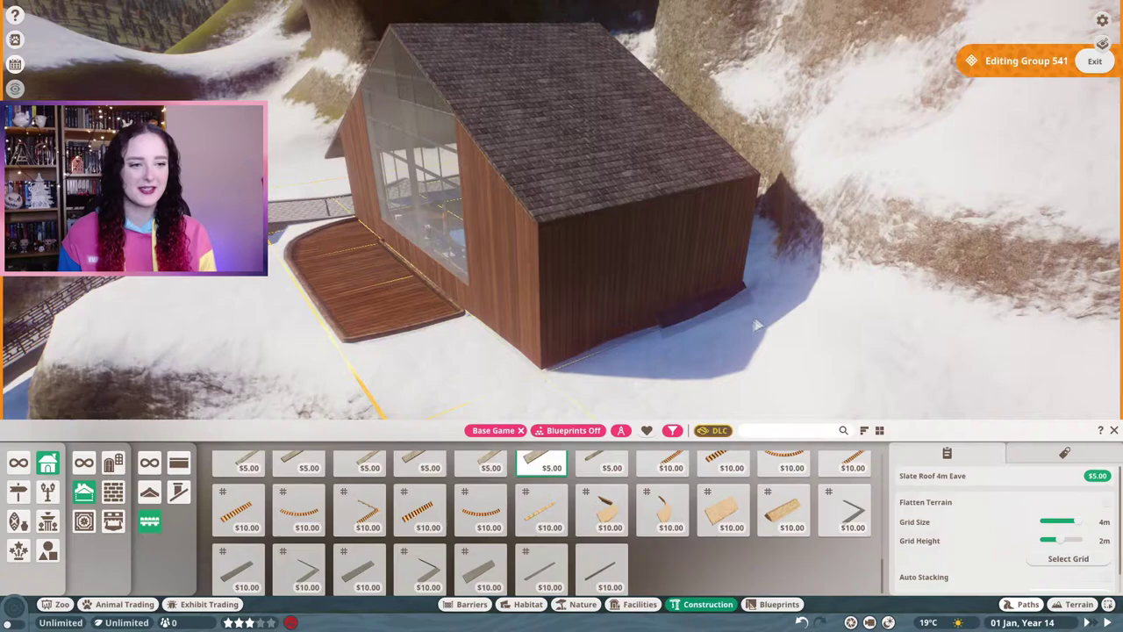
scroll(574, 476, up, 1)
click(542, 501)
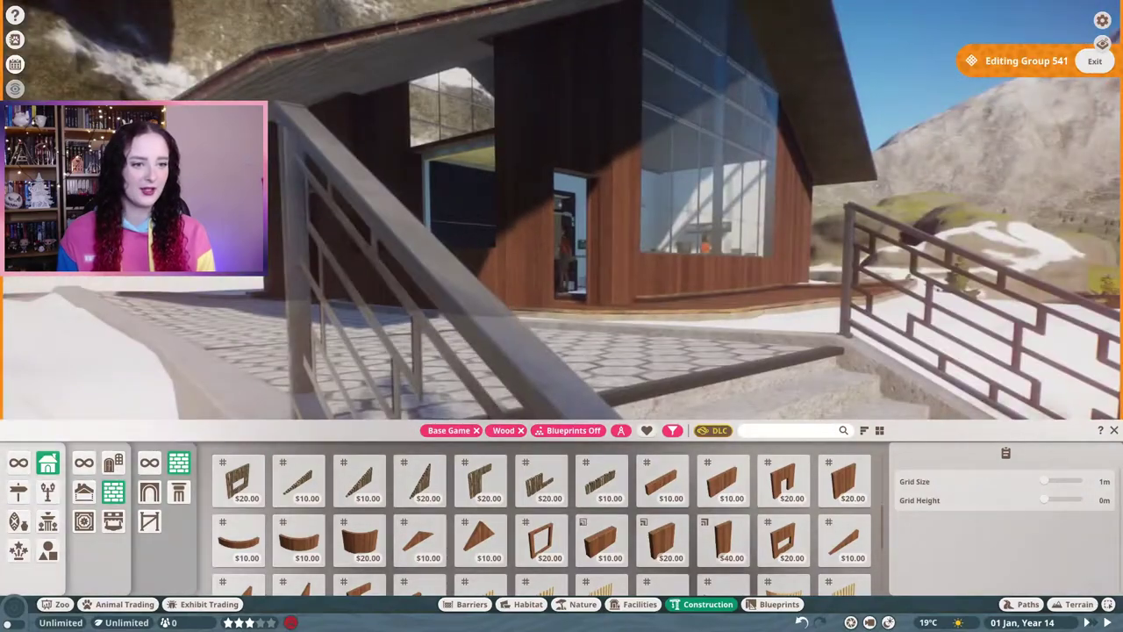
- Pick the 1m Vertical Wooden Plank Wall and shift the placed slate roof aside
click(662, 481)
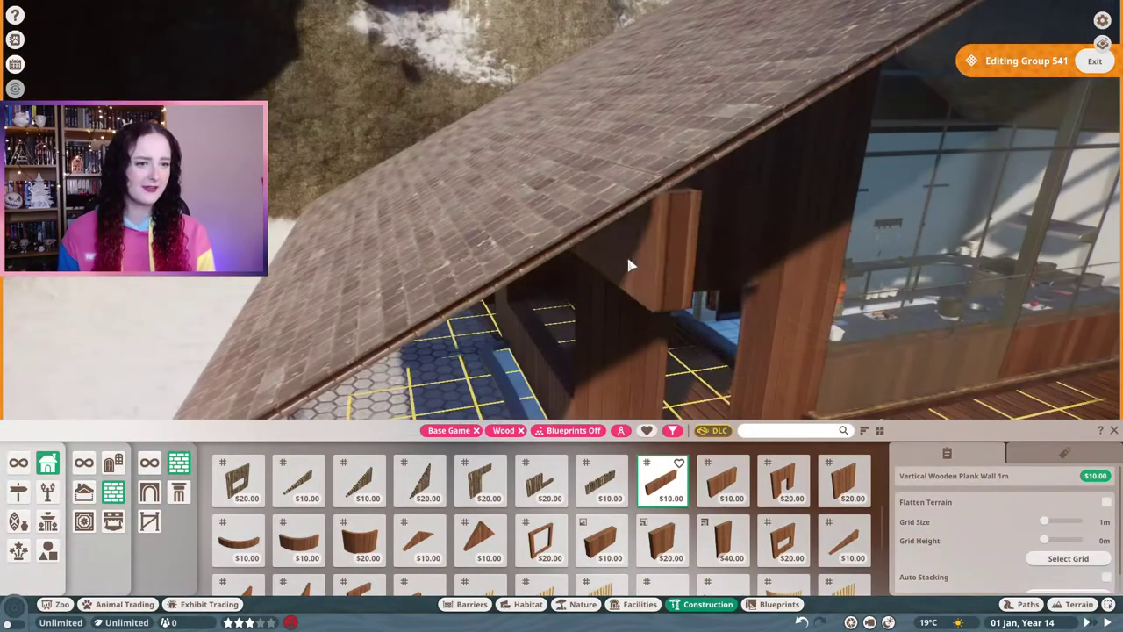
click(520, 202)
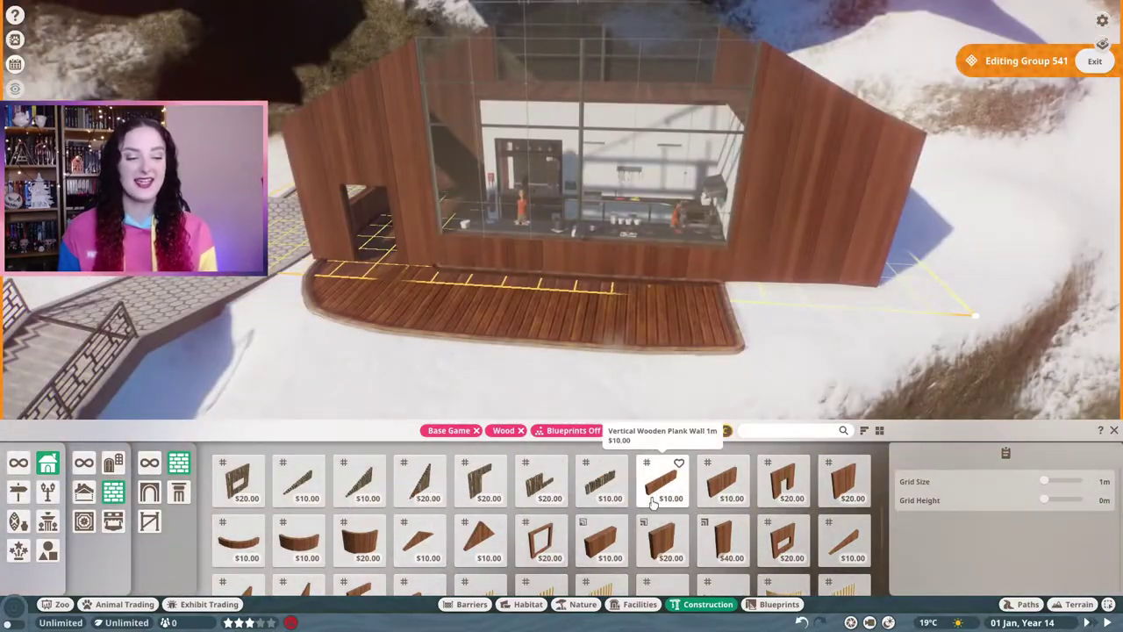
scroll(652, 502, down, 5)
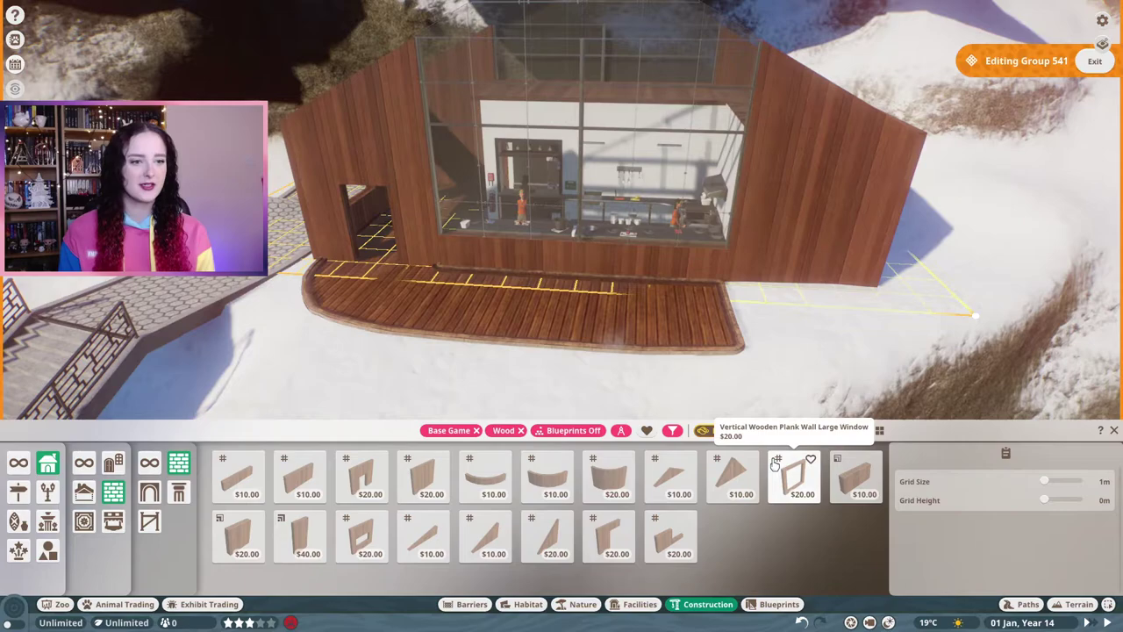
- Place a Vertical Wooden Plank Wall Panel 1m x 2m under the counter and confirm its position
click(720, 469)
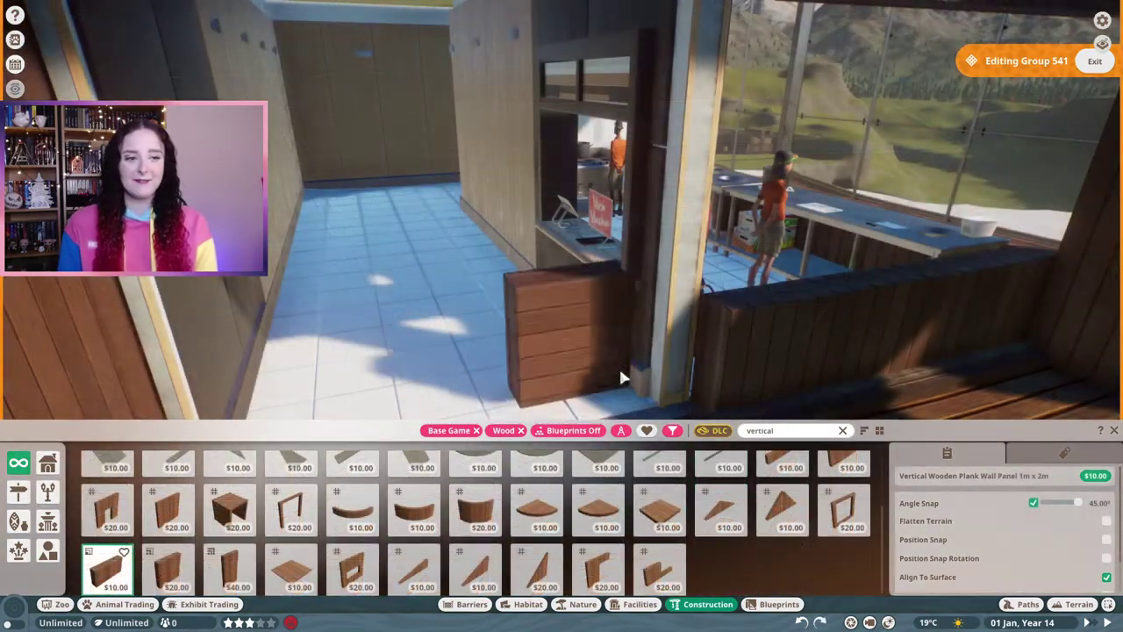
click(621, 378)
drag(621, 378, 694, 339)
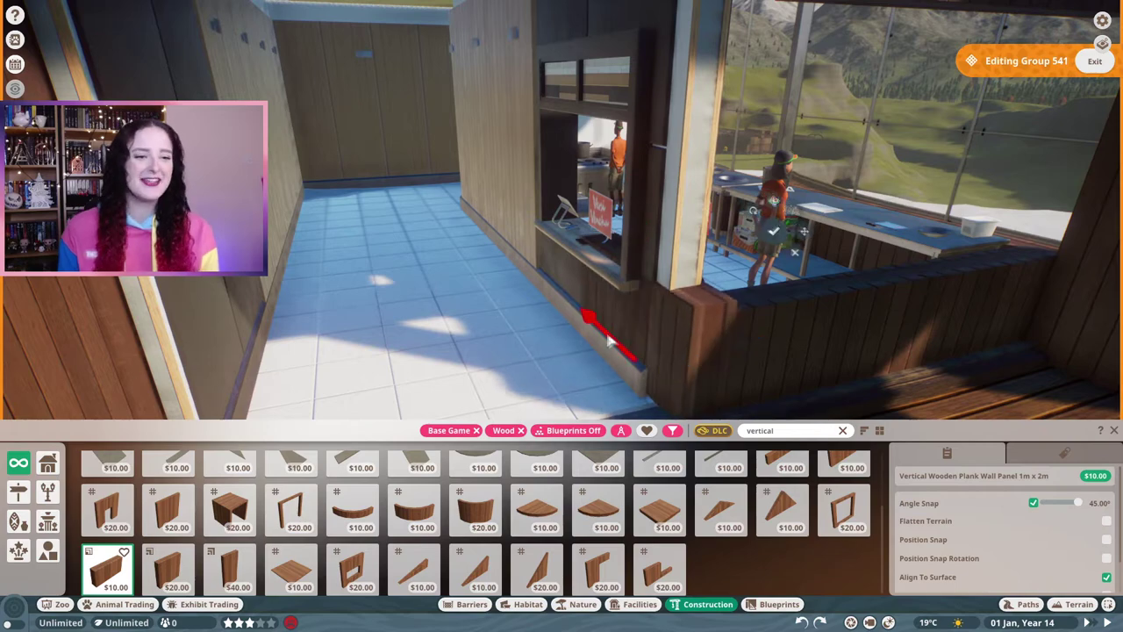
drag(611, 342, 741, 353)
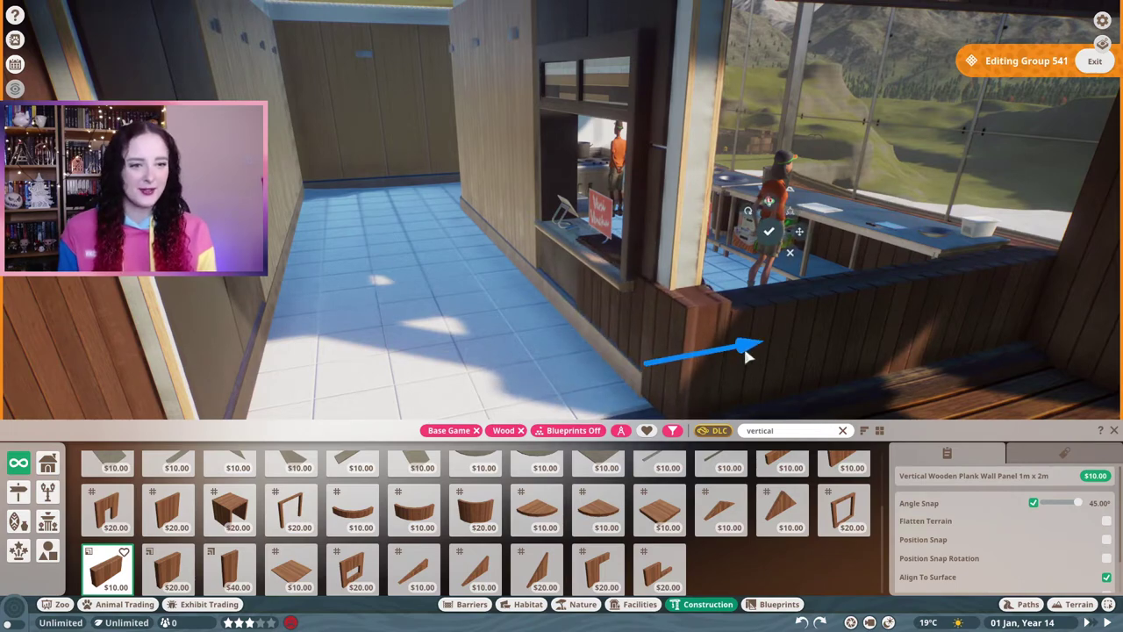
key(q)
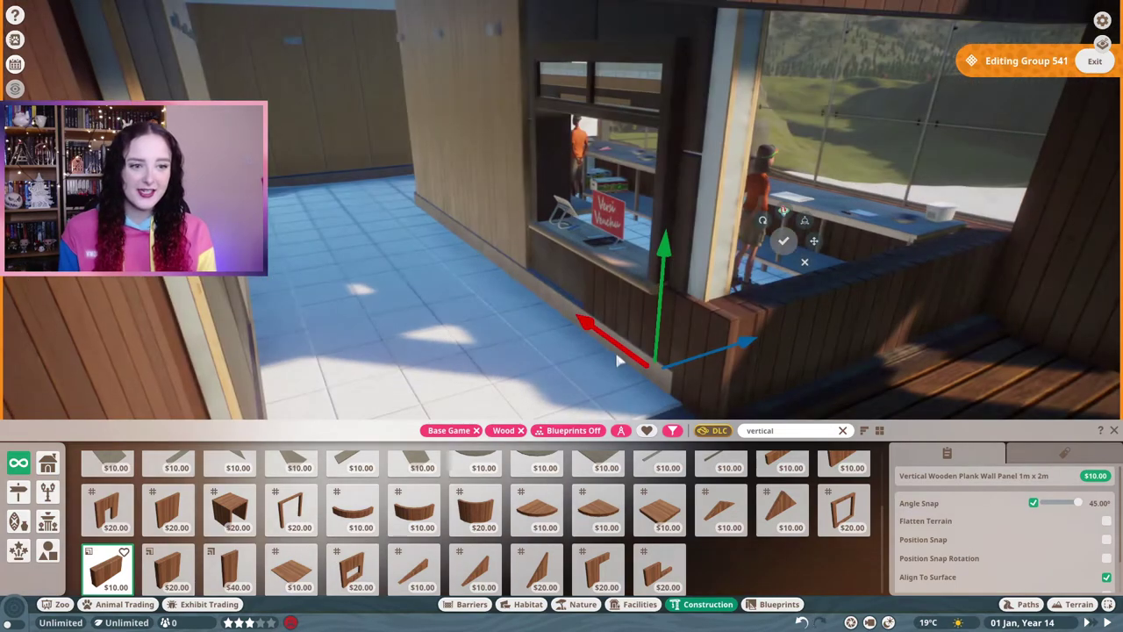
scroll(517, 329, up, 3)
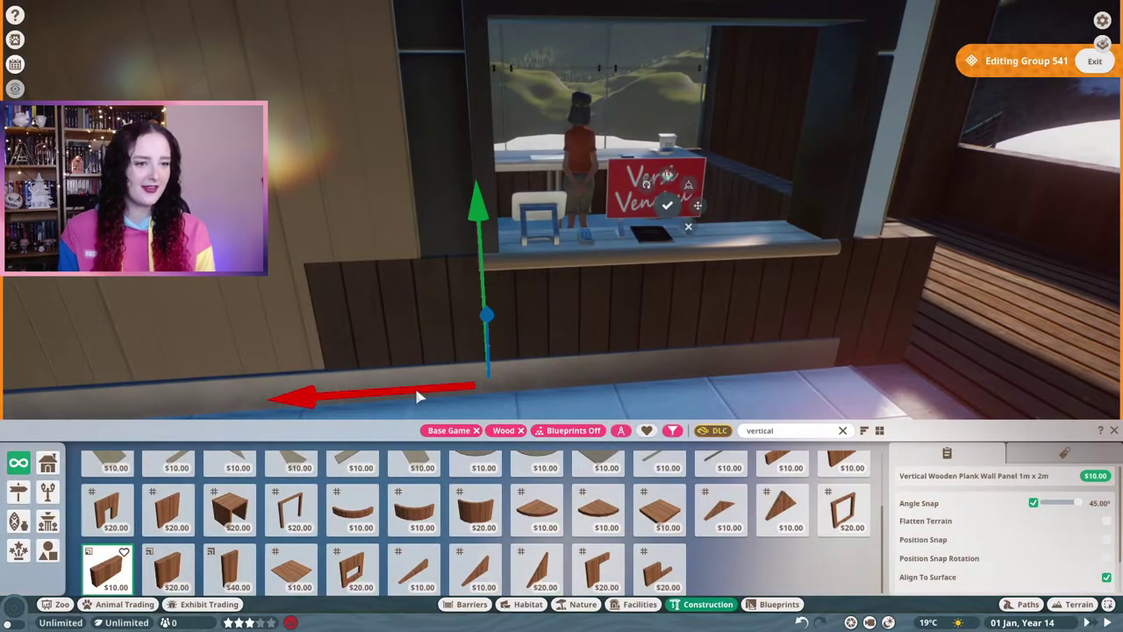
mouse_move(418, 394)
mouse_down()
mouse_move(375, 410)
mouse_move(384, 376)
mouse_move(401, 392)
mouse_up()
click(715, 202)
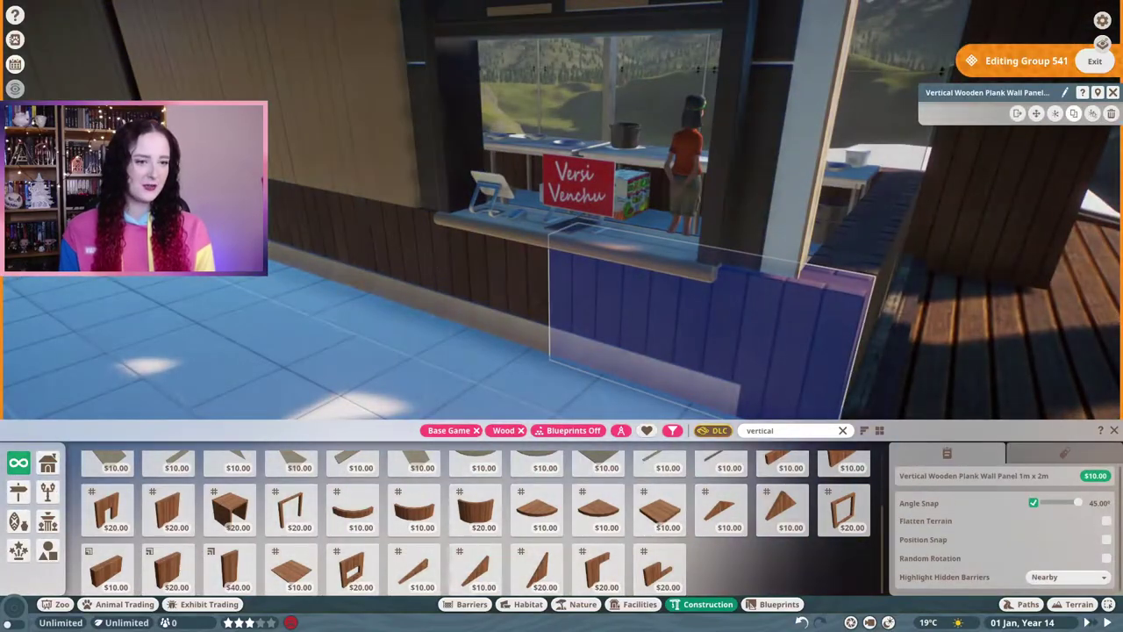
- Narrow the selection to the wooden wall beneath the counter, then deselect it
click(377, 183)
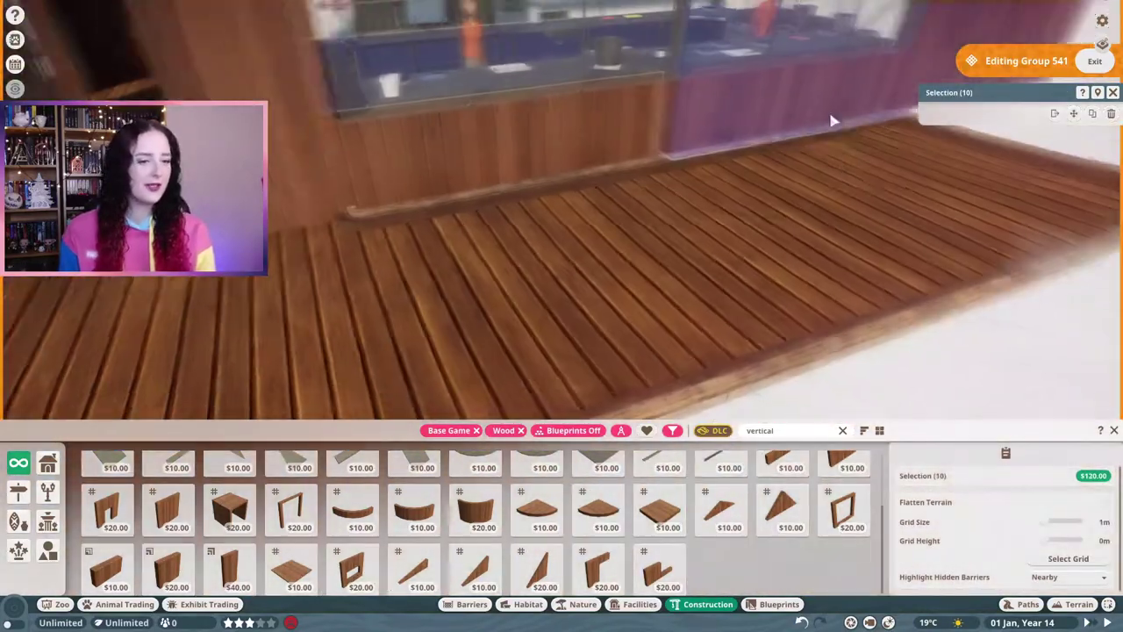
ctrl+click(863, 149)
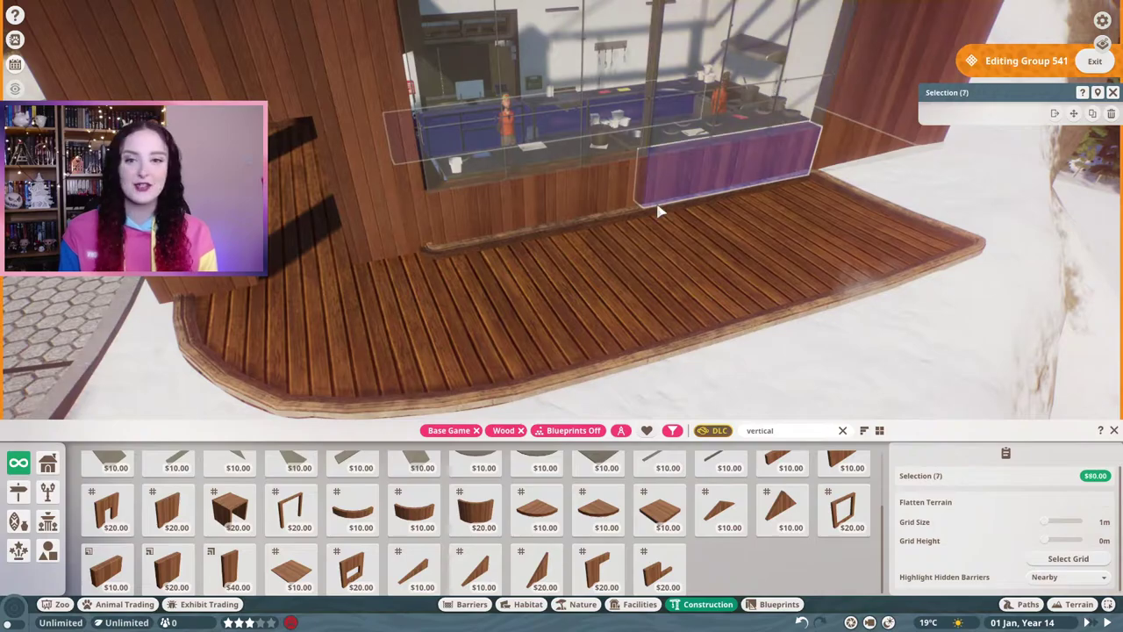
ctrl+click(803, 128)
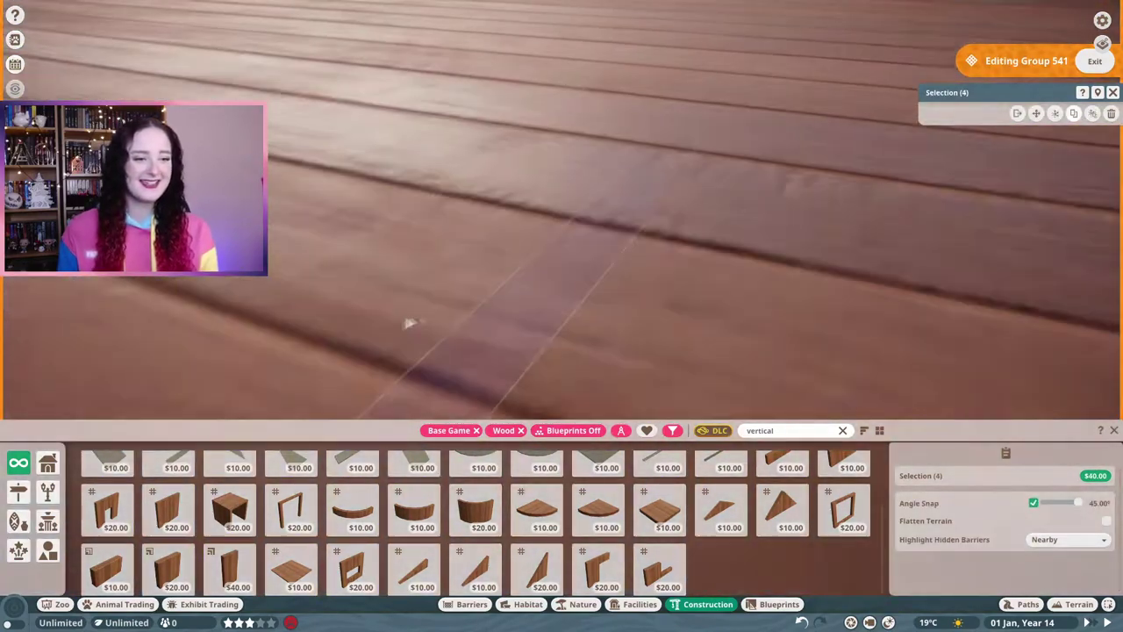
ctrl+click(684, 256)
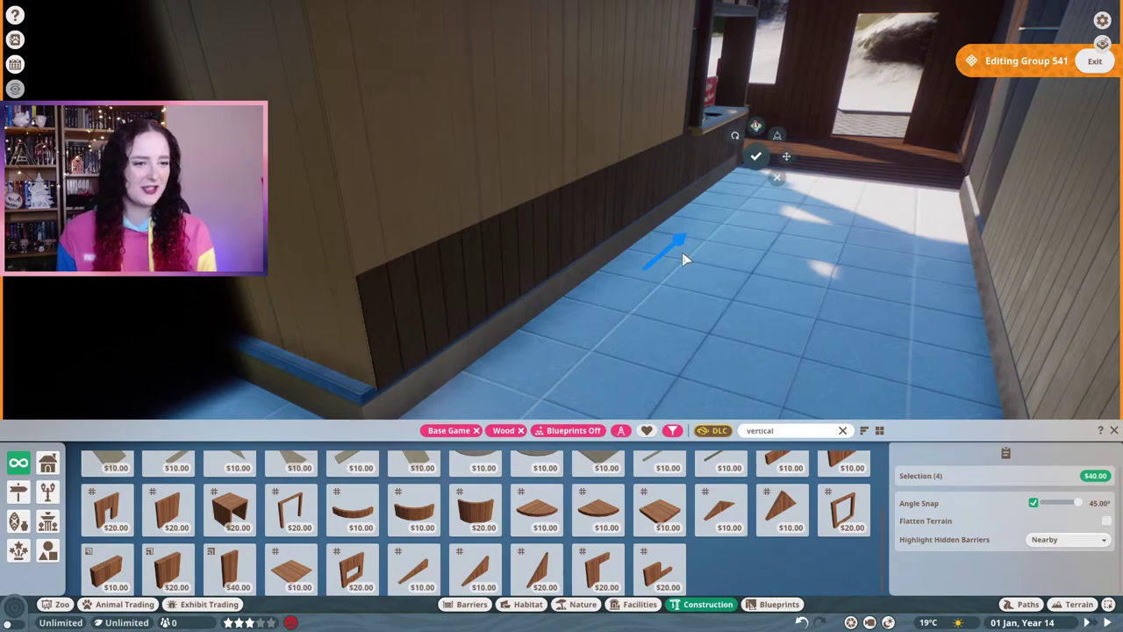
click(684, 257)
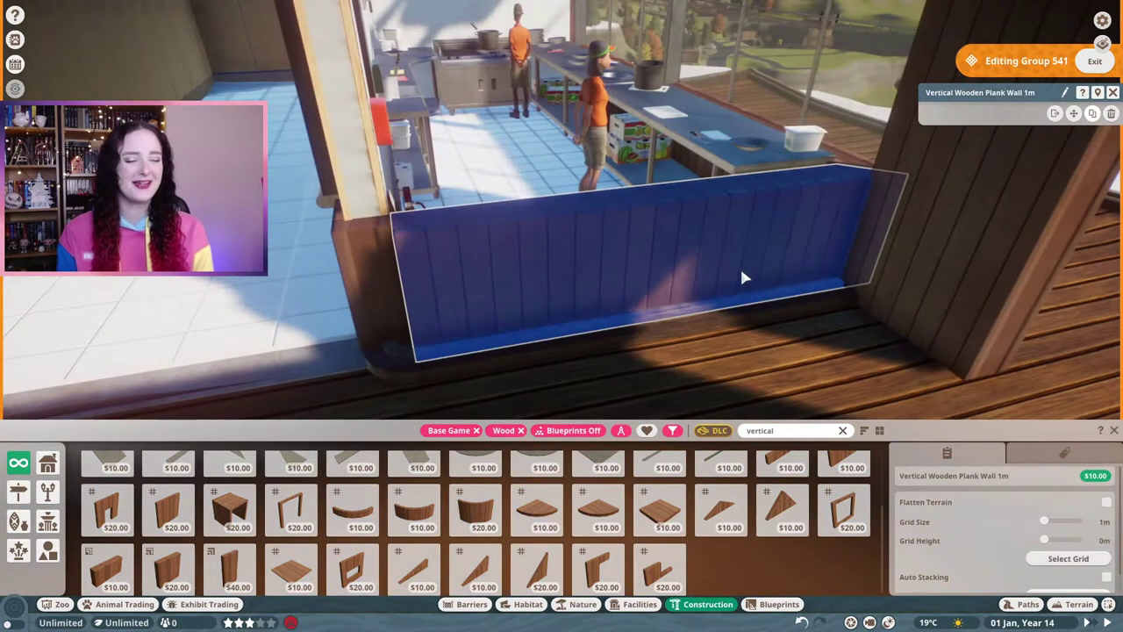
click(687, 314)
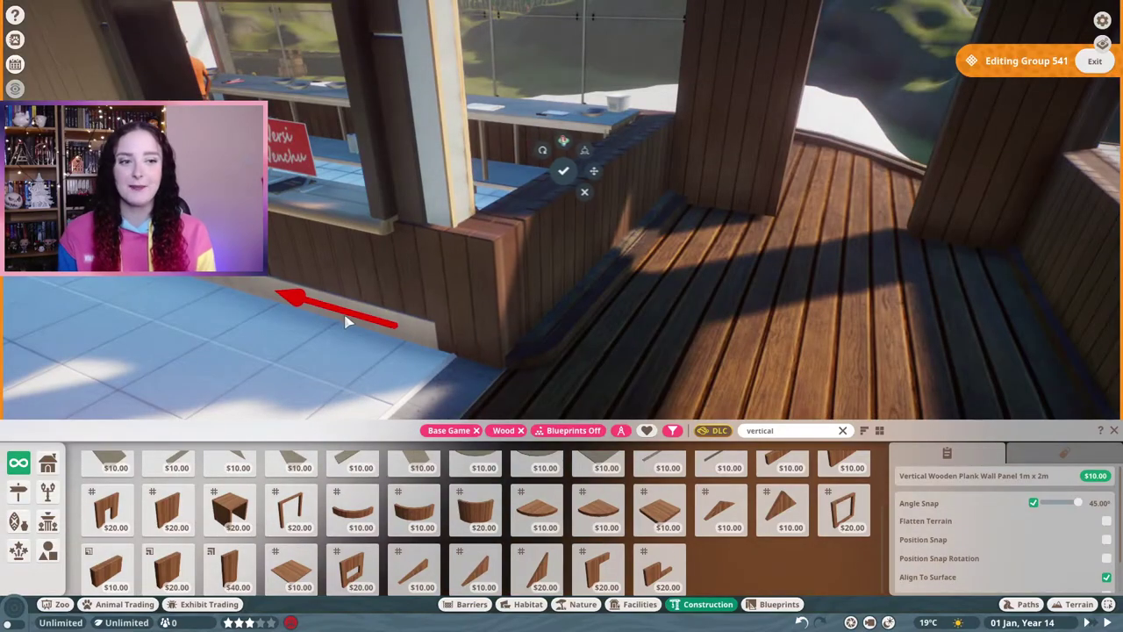
right_click(347, 323)
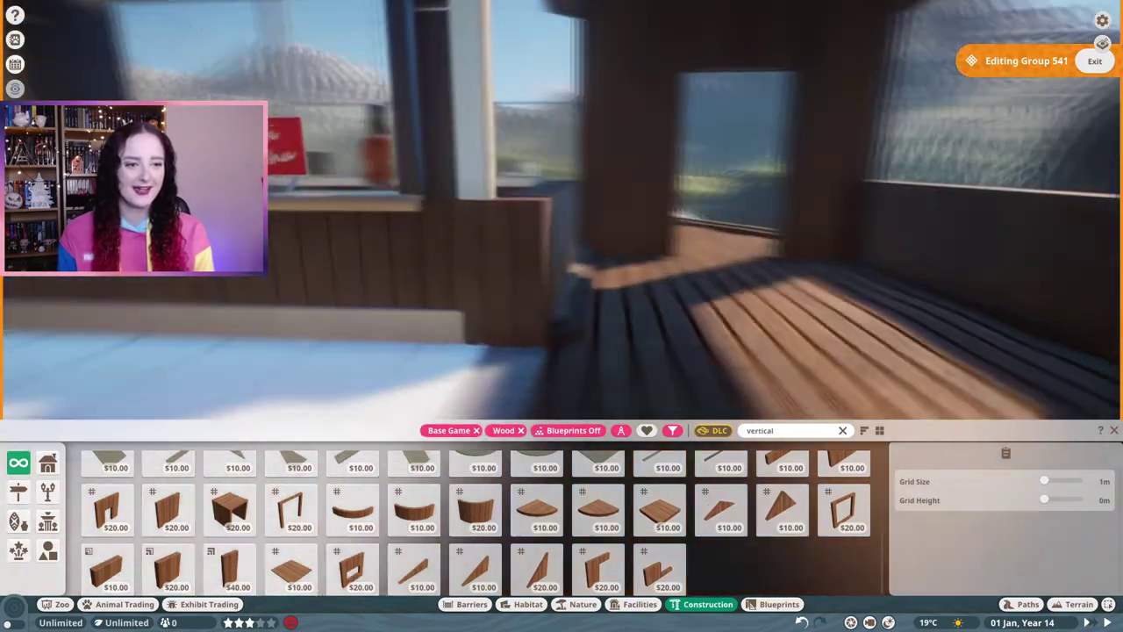
key(w)
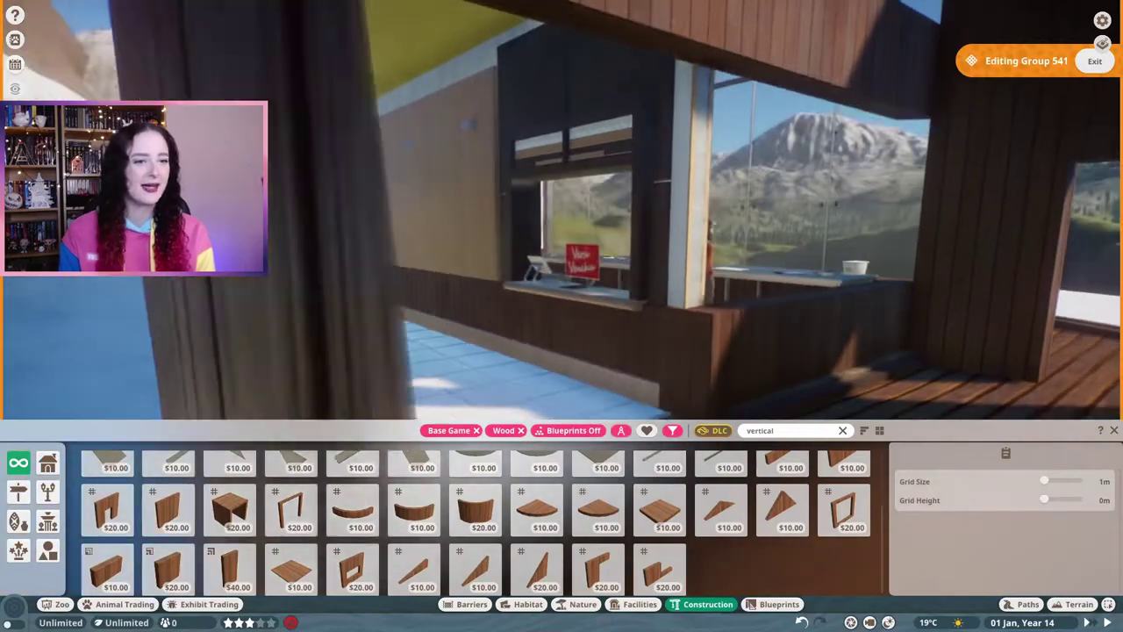
key(w)
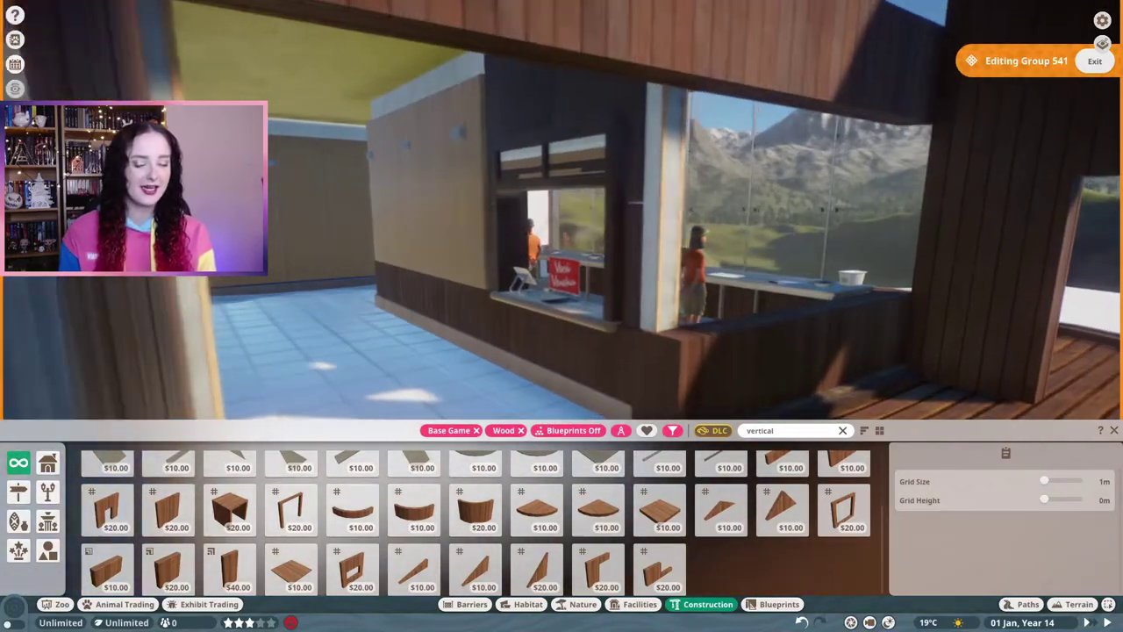
- Search 'panel' and place a raised Horizontal Wooden Plank Wall Panel by the booth
scroll(289, 478, up, 3)
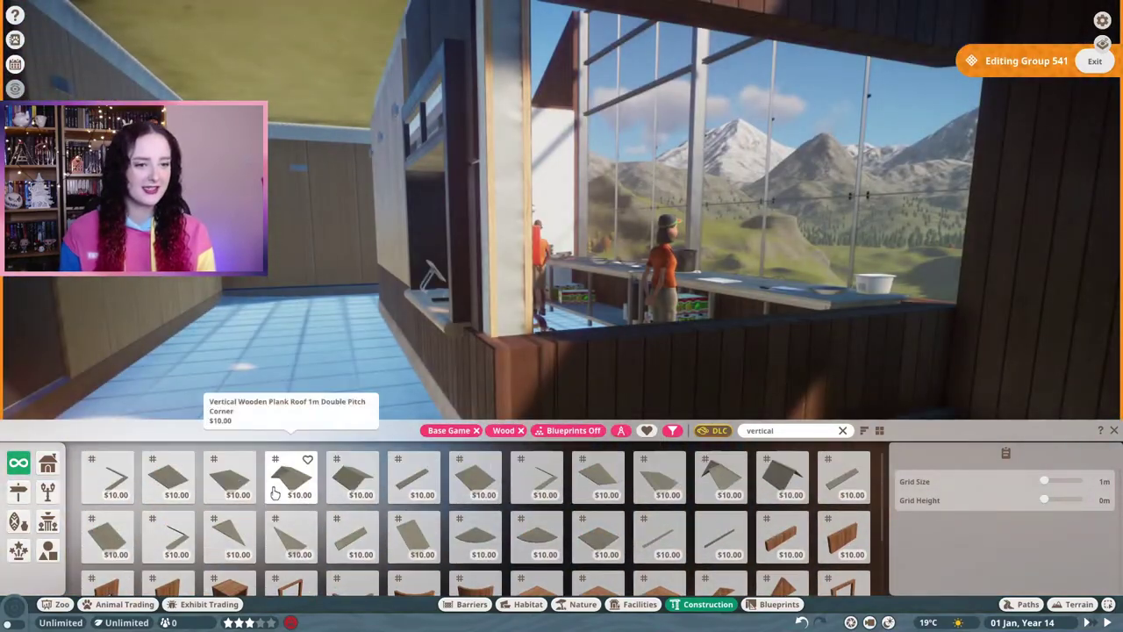
key(w)
key(w)
click(843, 430)
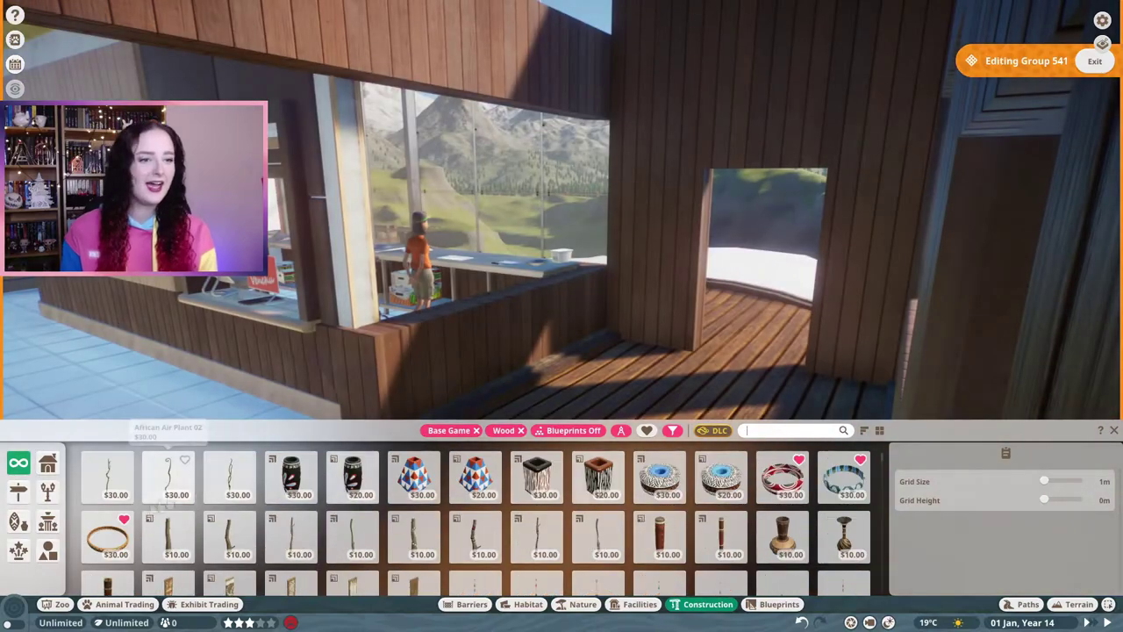
click(787, 428)
text(panel)
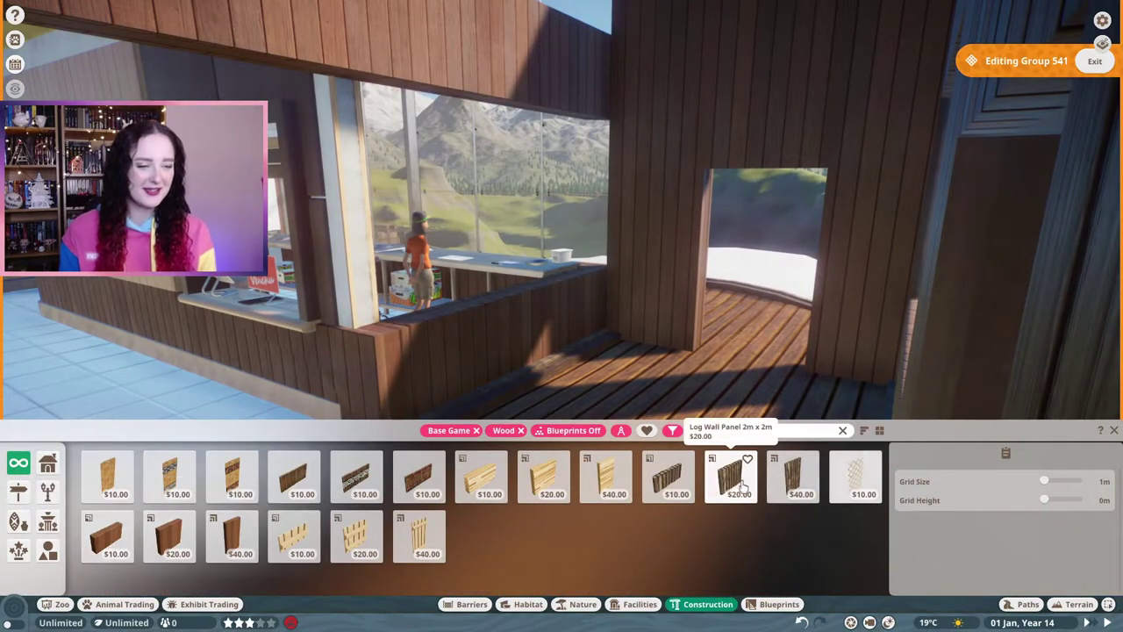
click(502, 494)
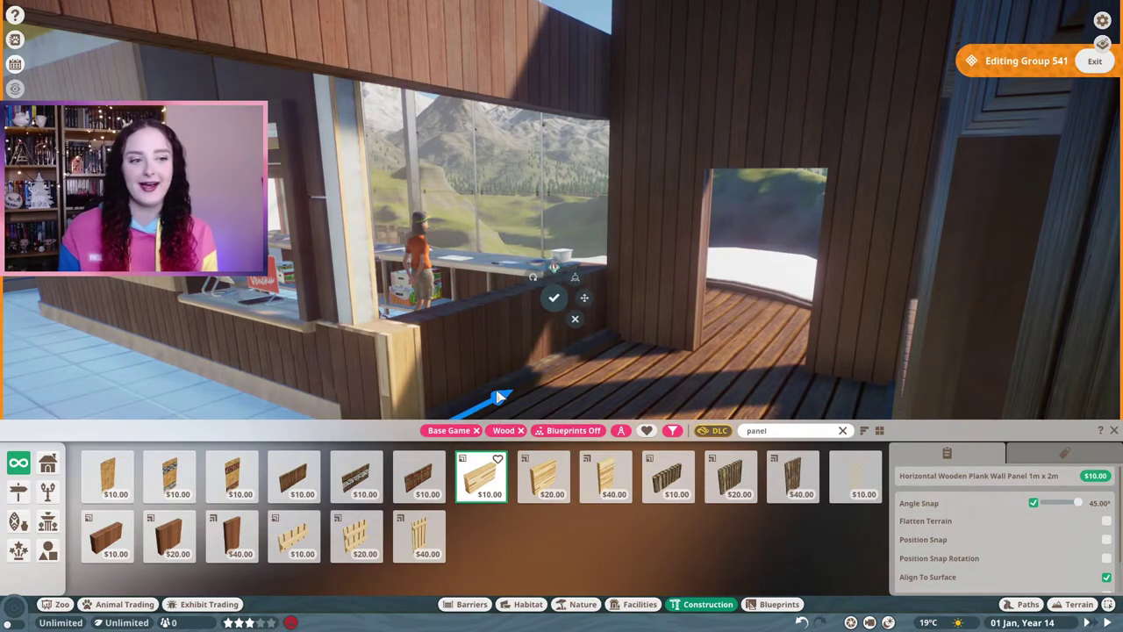
scroll(497, 397, up, 3)
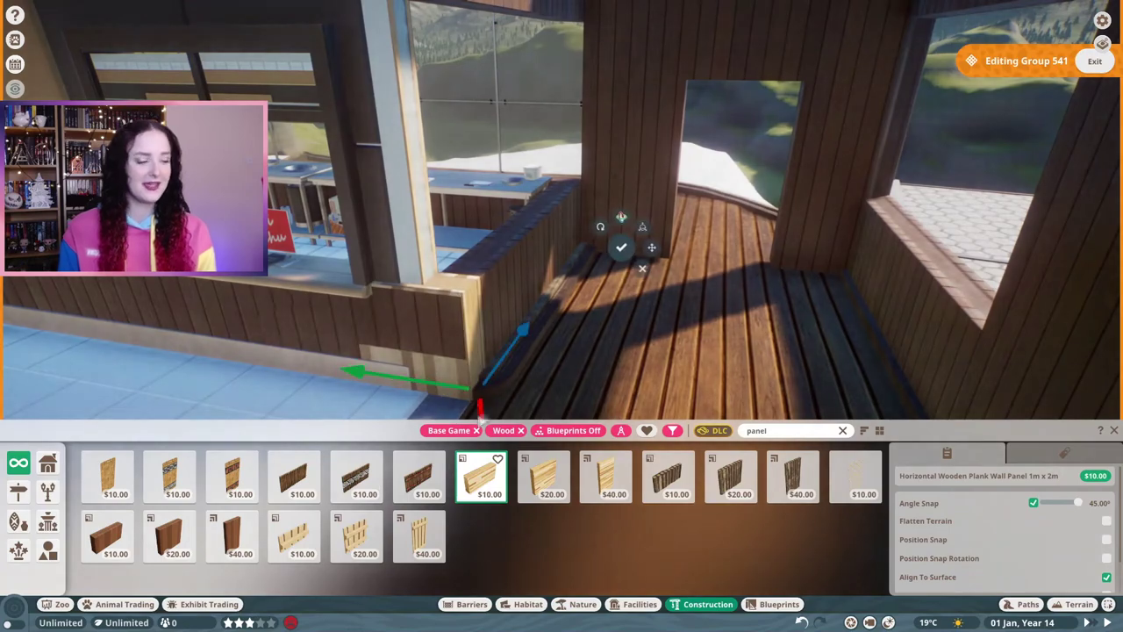
drag(480, 417, 415, 220)
key(q)
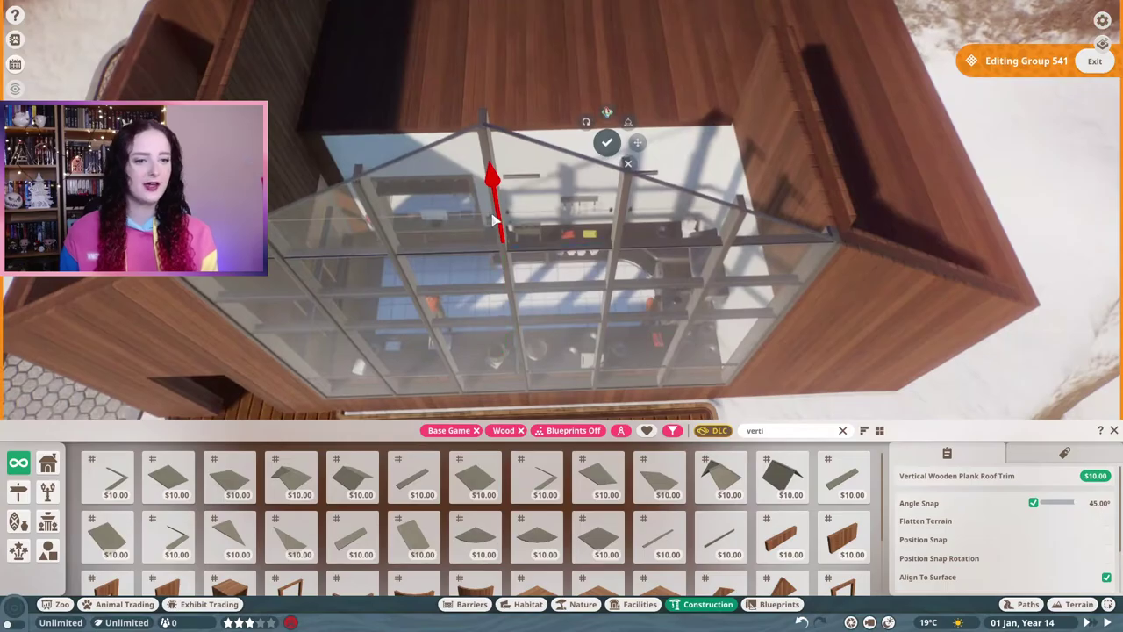
- Select a roof trim on the glass house to check it, then deselect the trims
key(Escape)
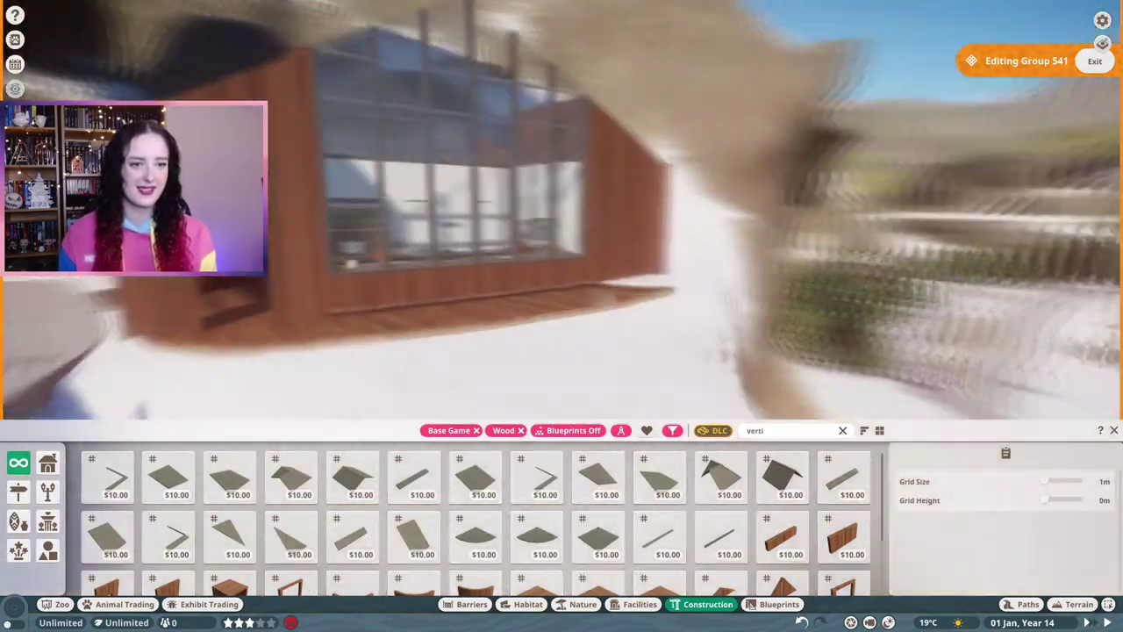
click(606, 322)
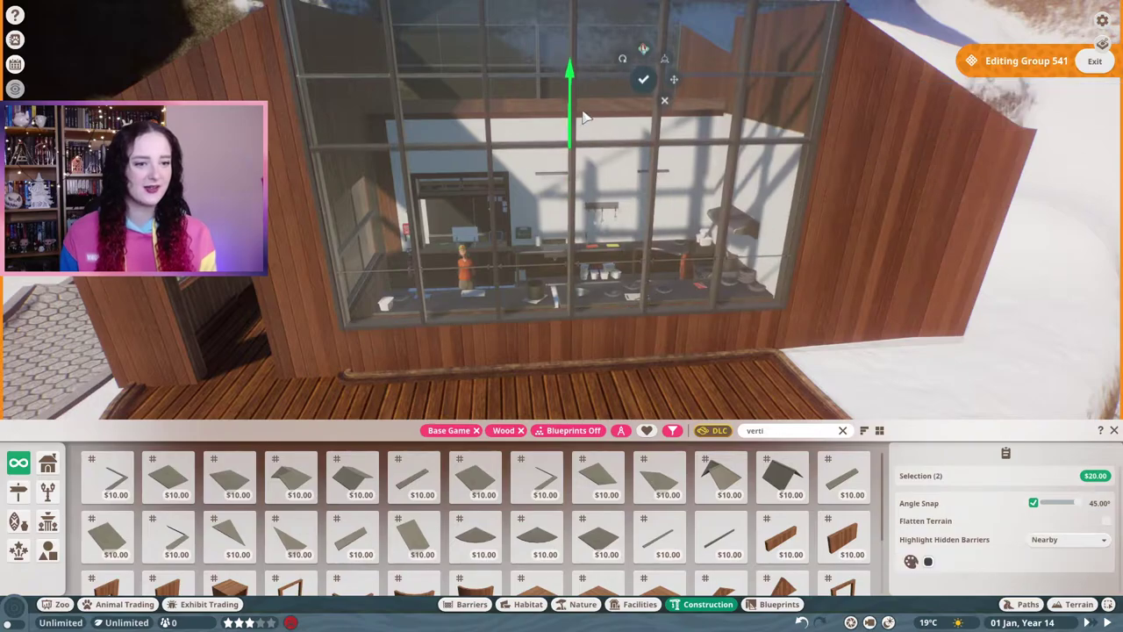
scroll(583, 117, down, 5)
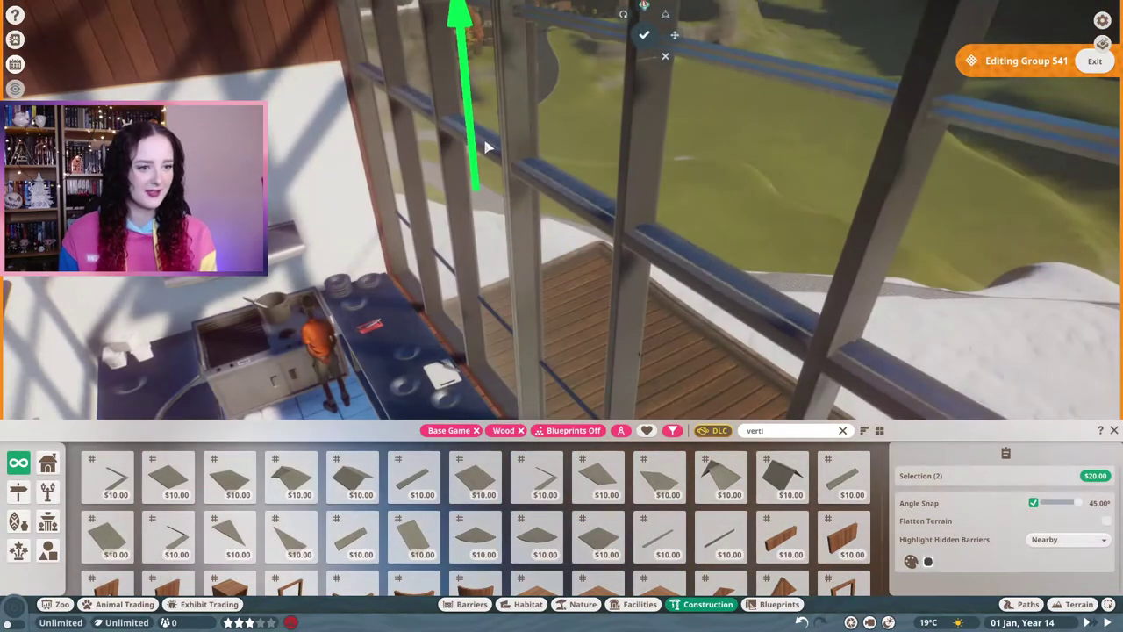
scroll(492, 159, up, 6)
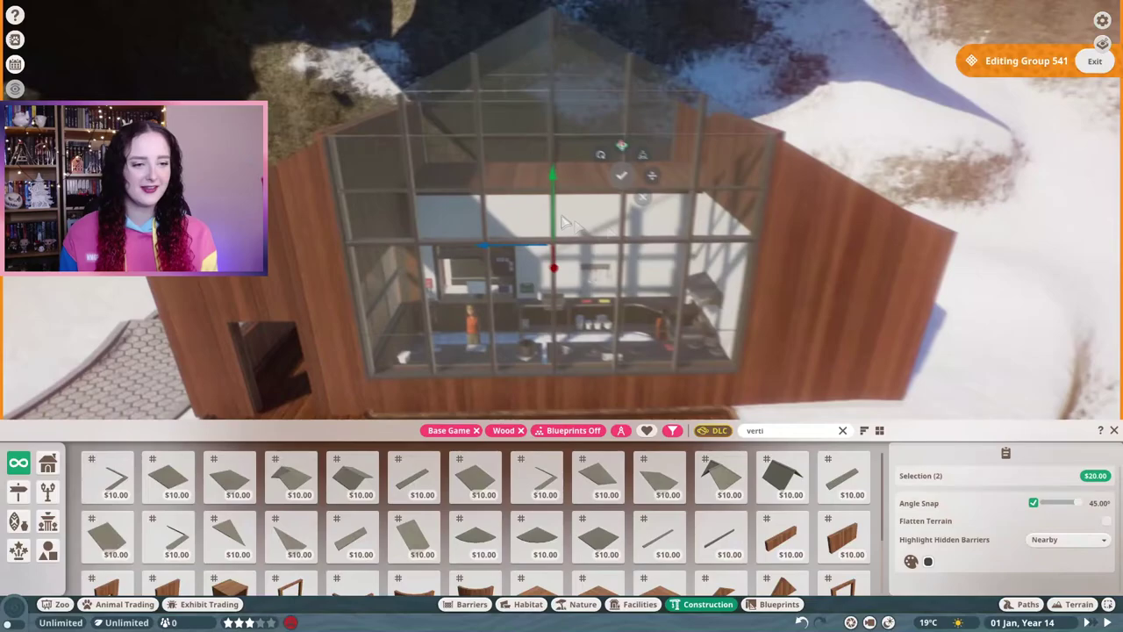
scroll(572, 129, down, 5)
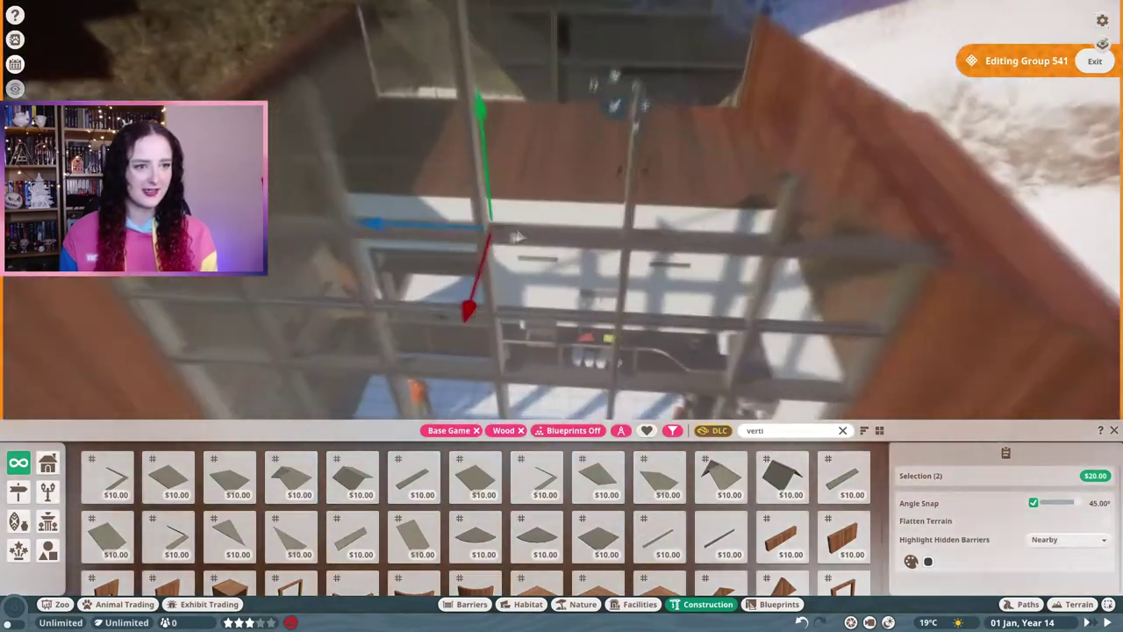
scroll(448, 125, down, 2)
key(Escape)
scroll(447, 125, up, 6)
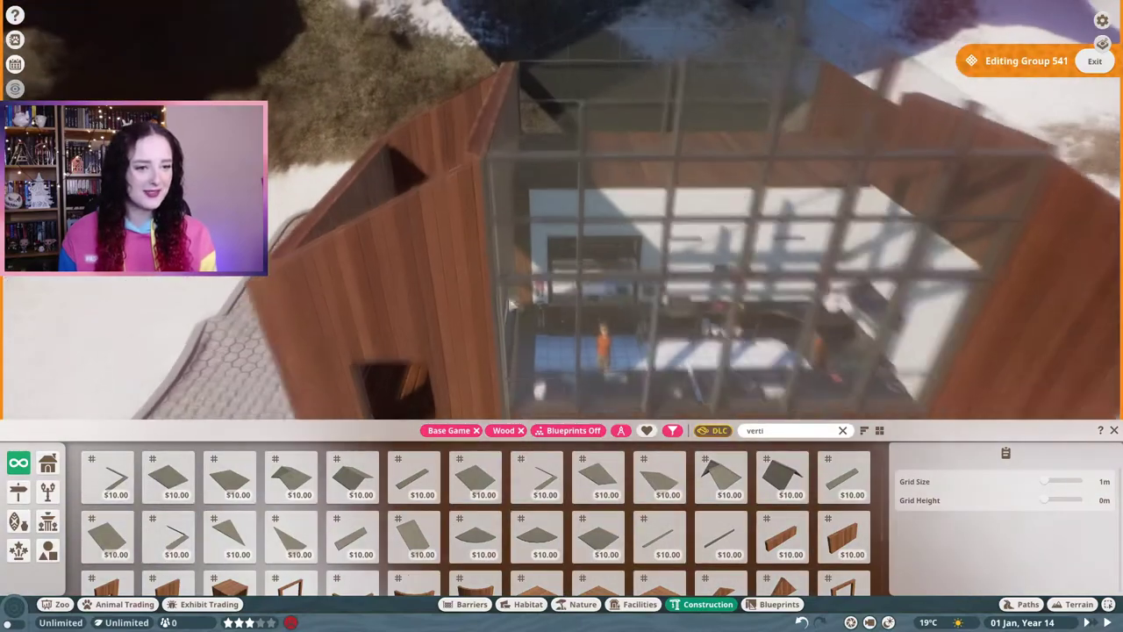
- Inspect the roof trim bar's move controls and view the glass house from several angles
click(633, 162)
click(1093, 114)
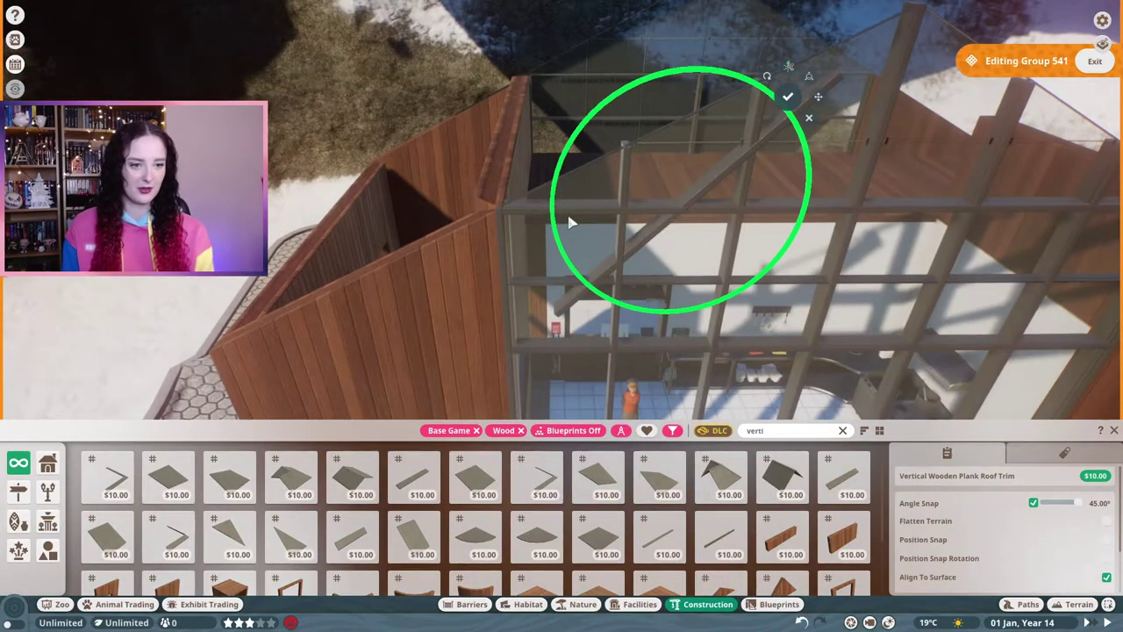
click(809, 117)
scroll(546, 130, up, 5)
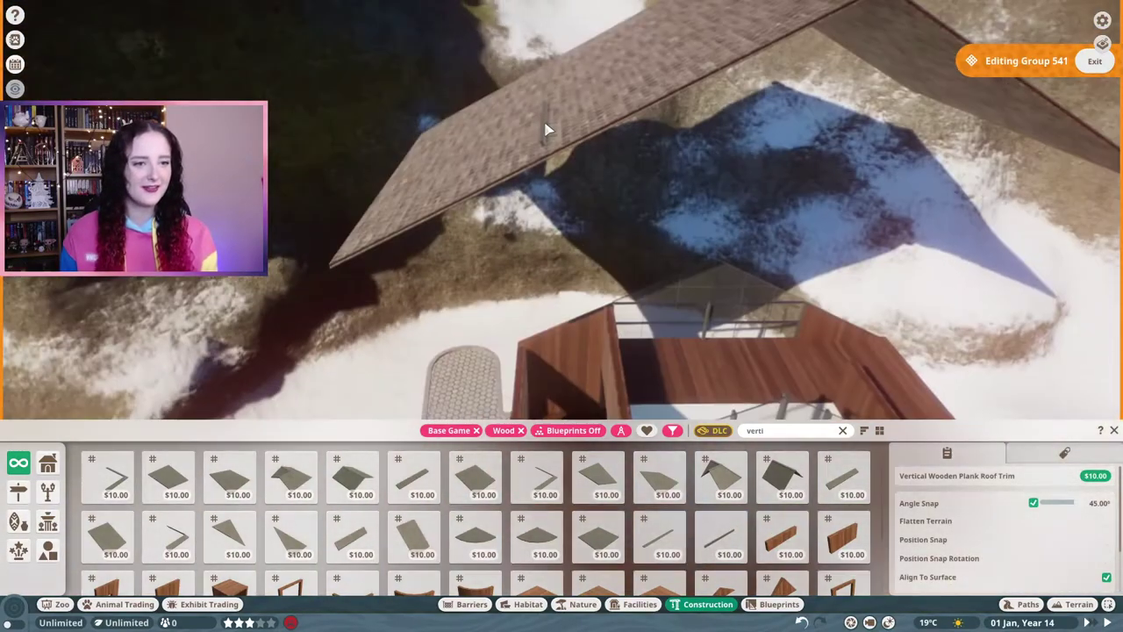
scroll(572, 327, up, 5)
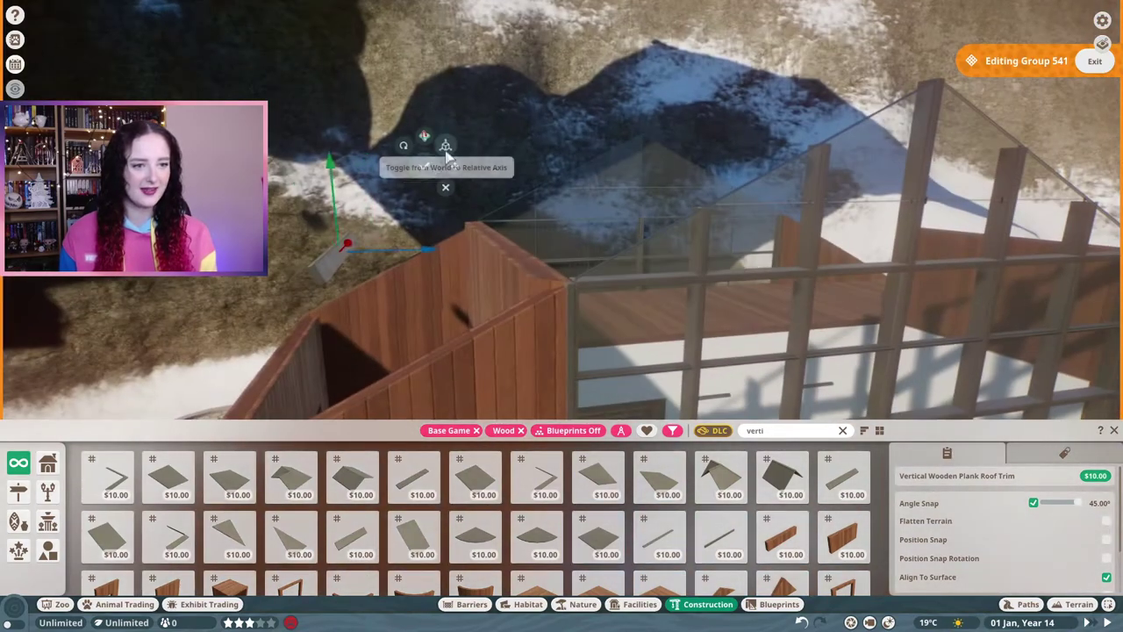
drag(447, 156, 377, 246)
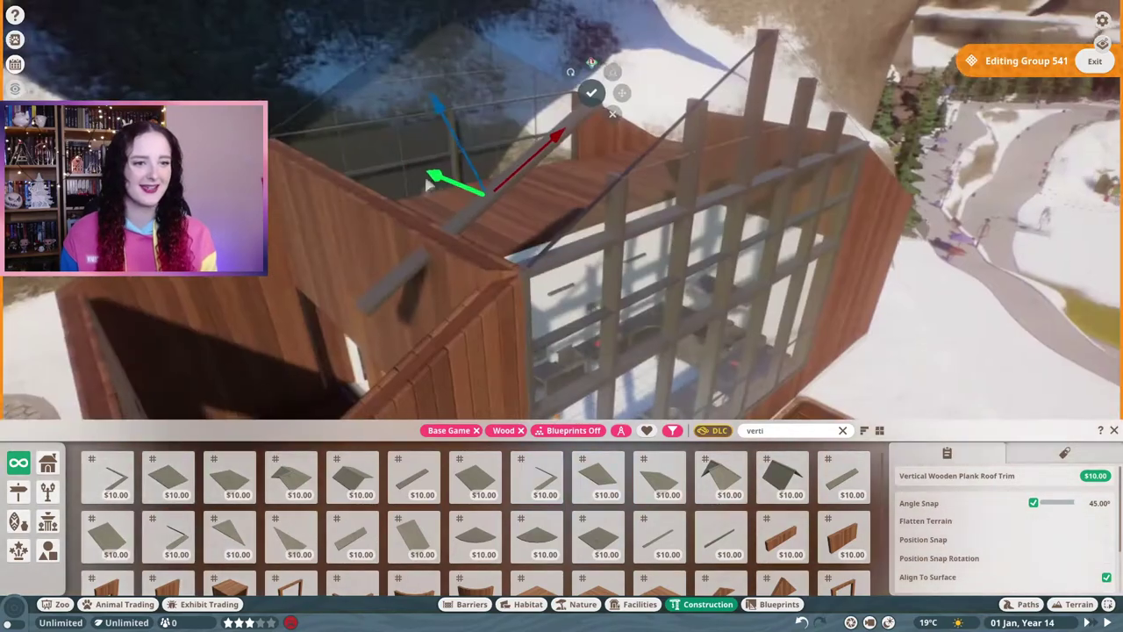
drag(480, 220, 374, 217)
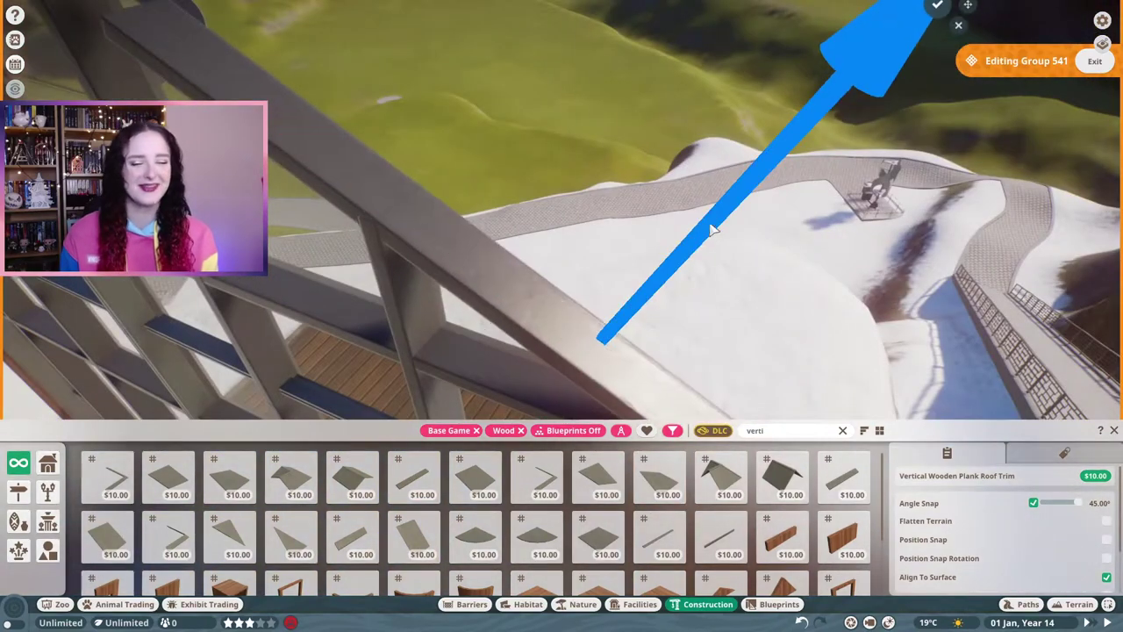
drag(711, 234, 489, 147)
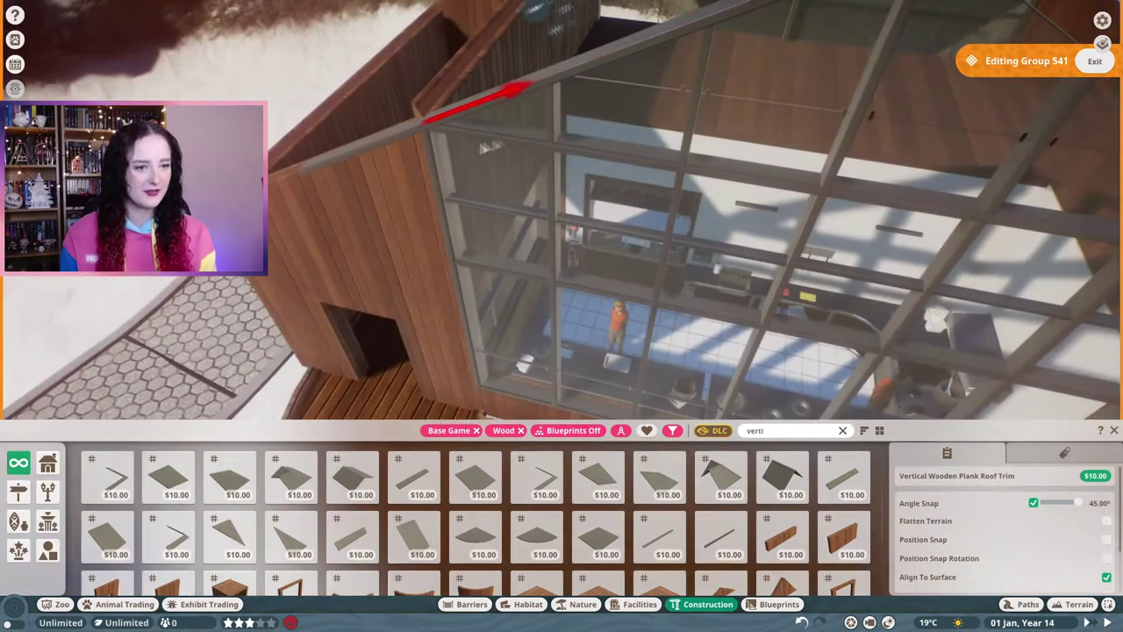
drag(406, 190, 516, 124)
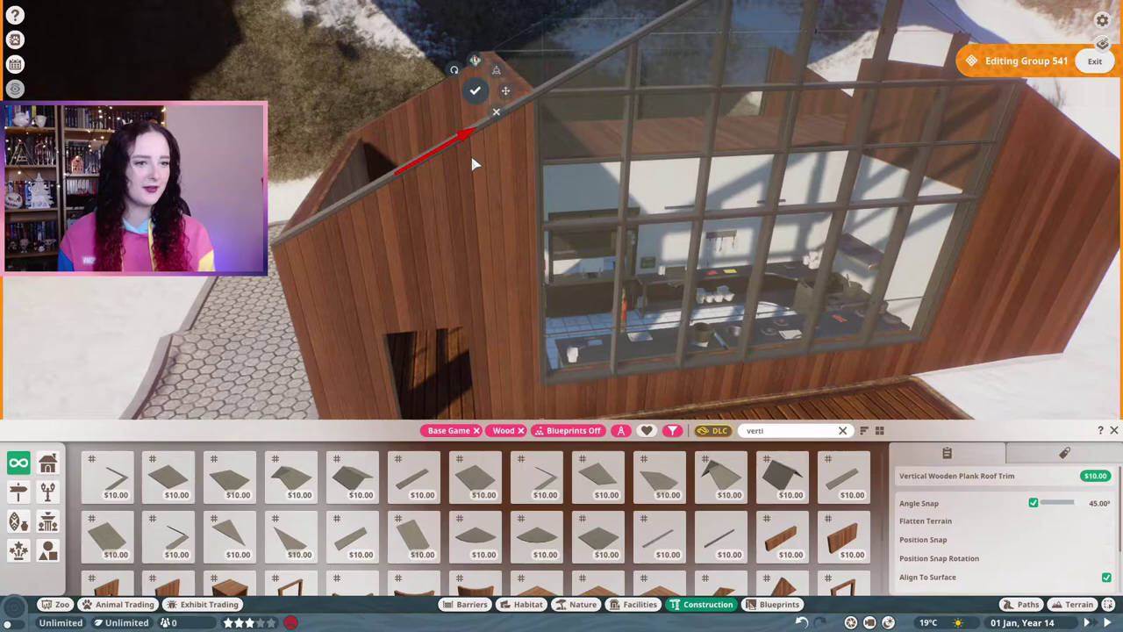
drag(462, 158, 553, 147)
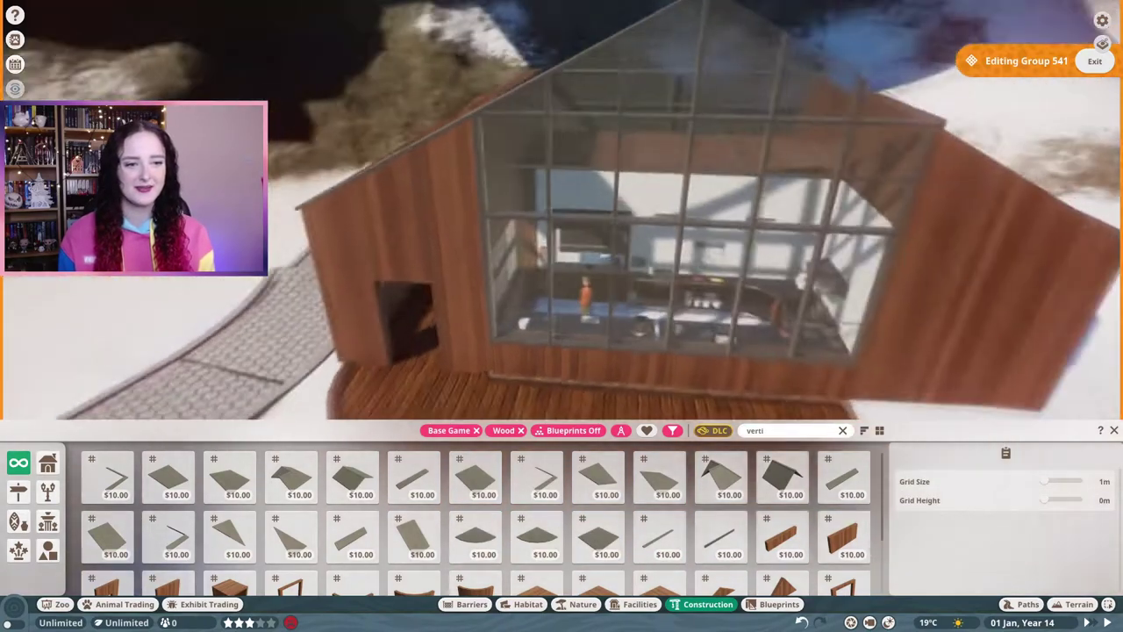
- Select the roof trim under the glass roof and view it from above the porch
click(621, 108)
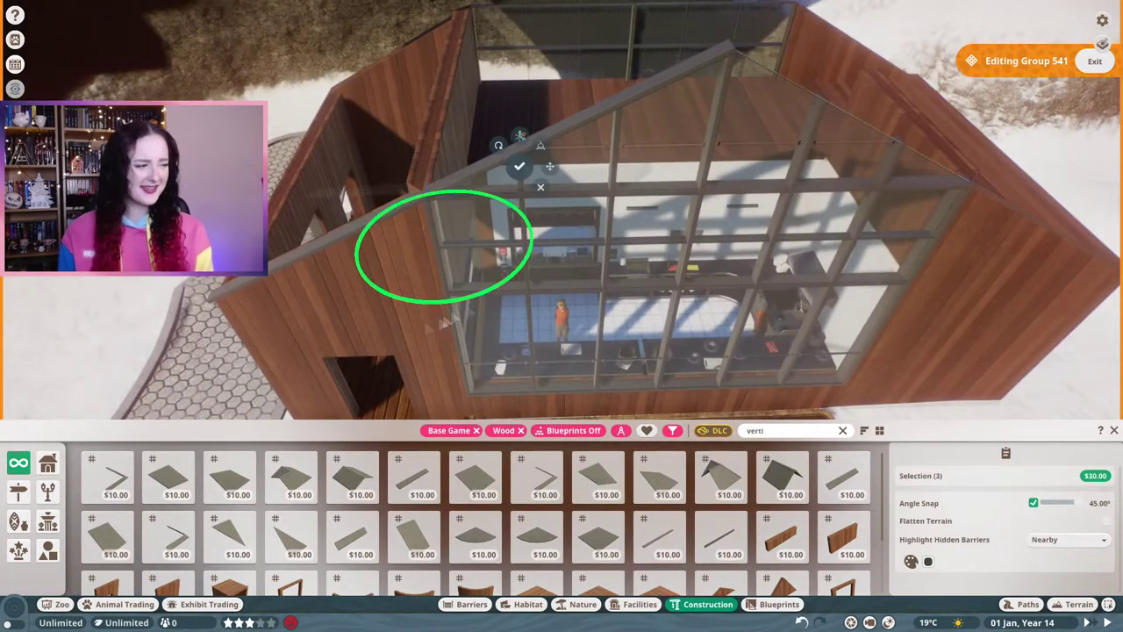
drag(442, 314, 488, 204)
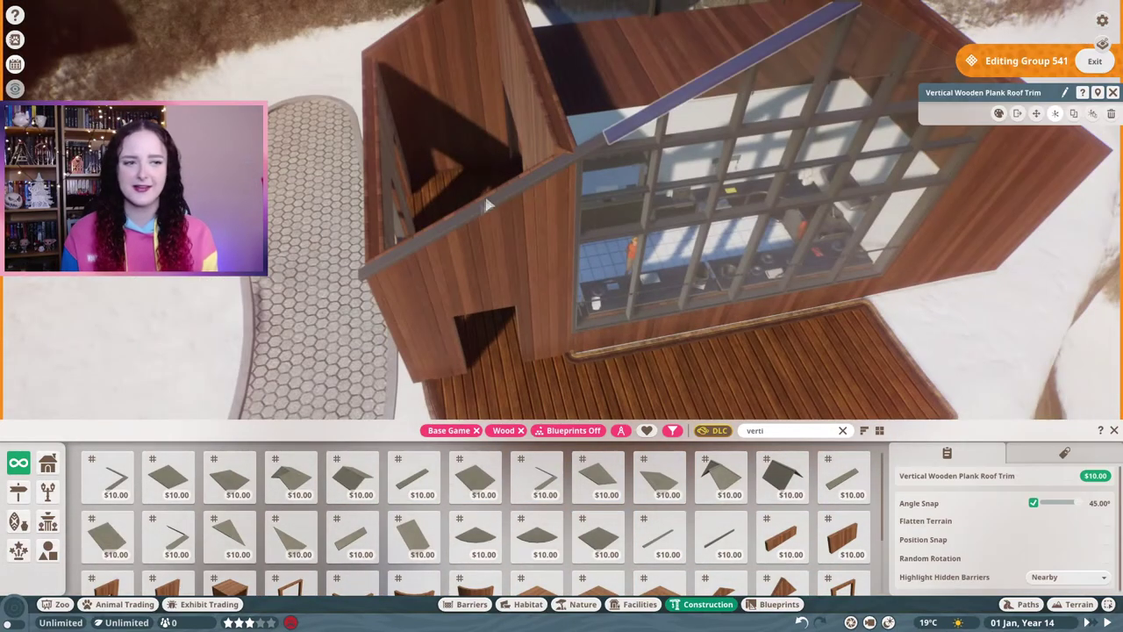
drag(643, 94, 804, 327)
drag(726, 251, 779, 268)
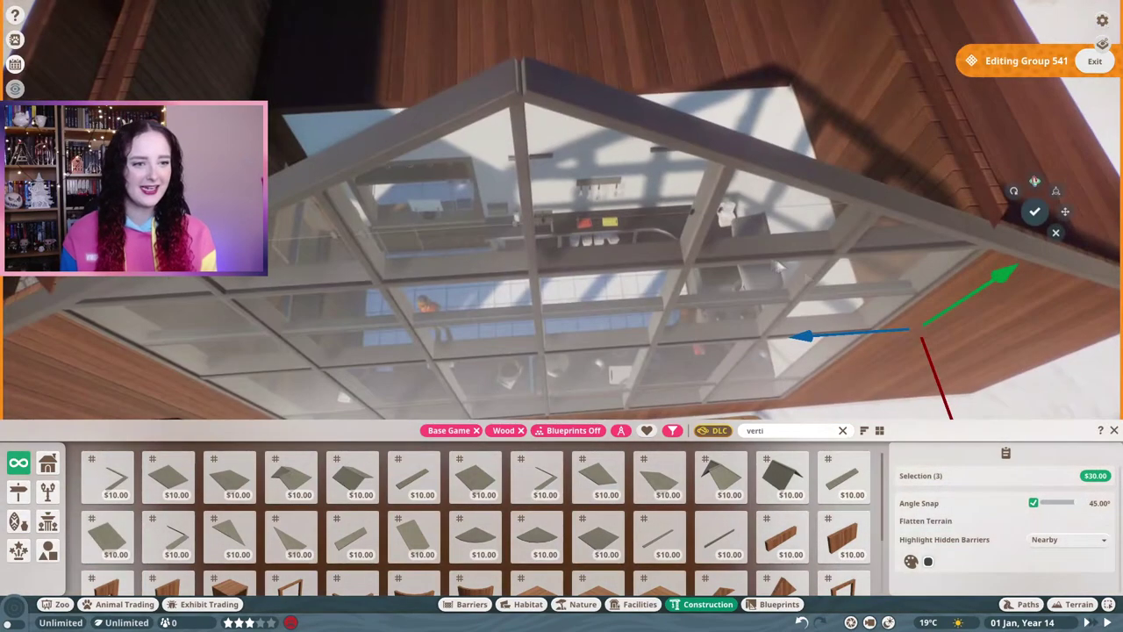
click(674, 150)
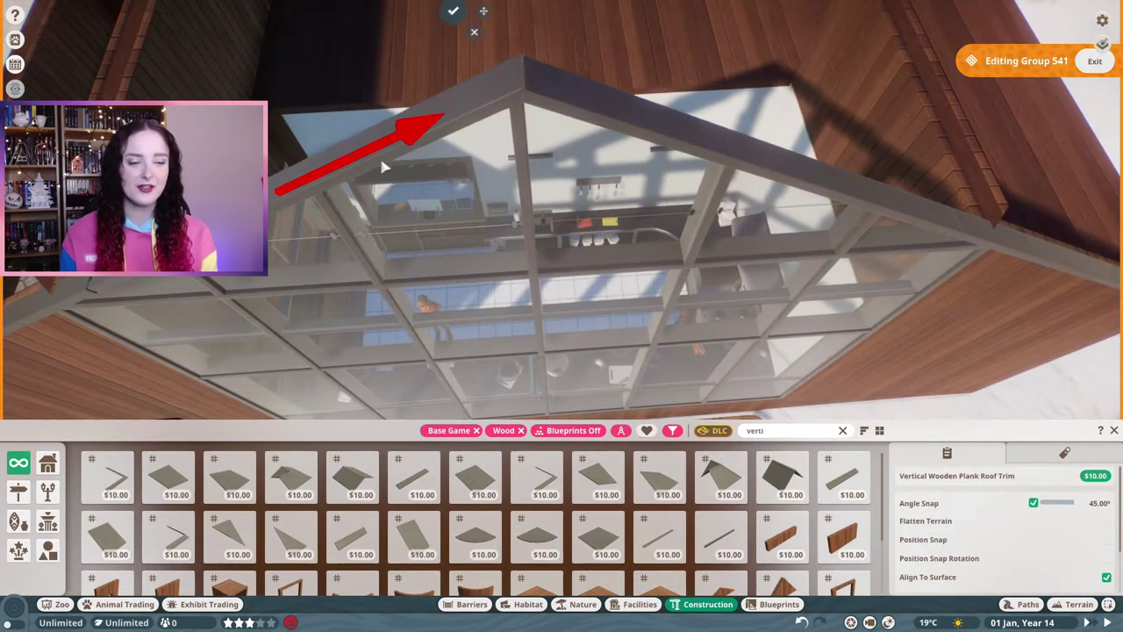
drag(639, 132, 627, 219)
- Slide the glass-front roof trim along the sloping roof edge to align it
click(612, 155)
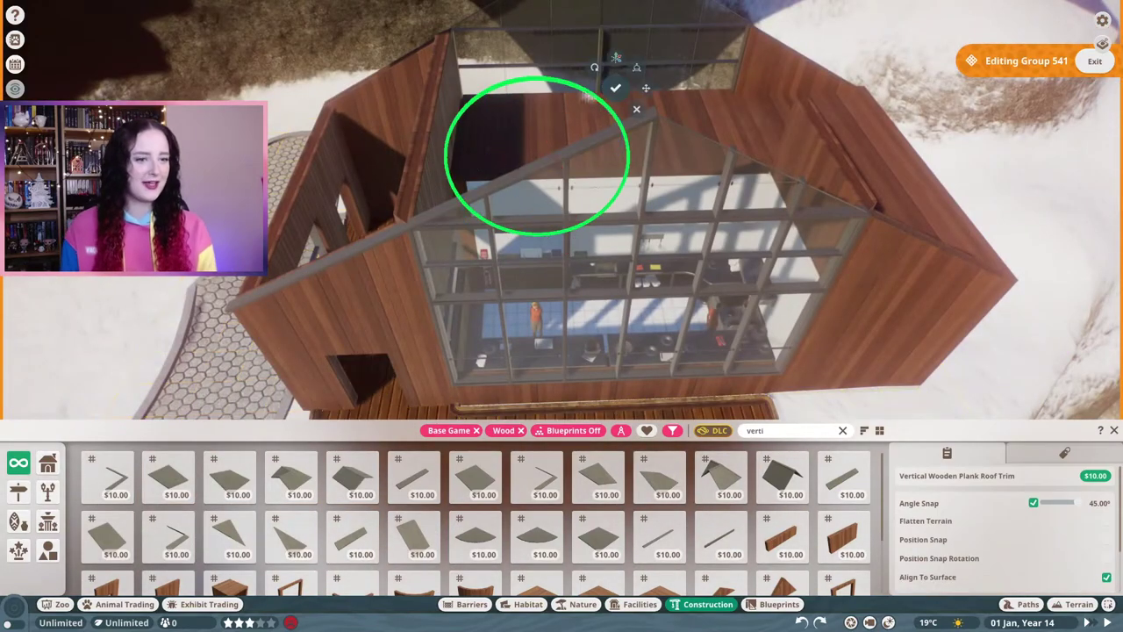
drag(612, 154, 937, 39)
scroll(699, 192, up, 3)
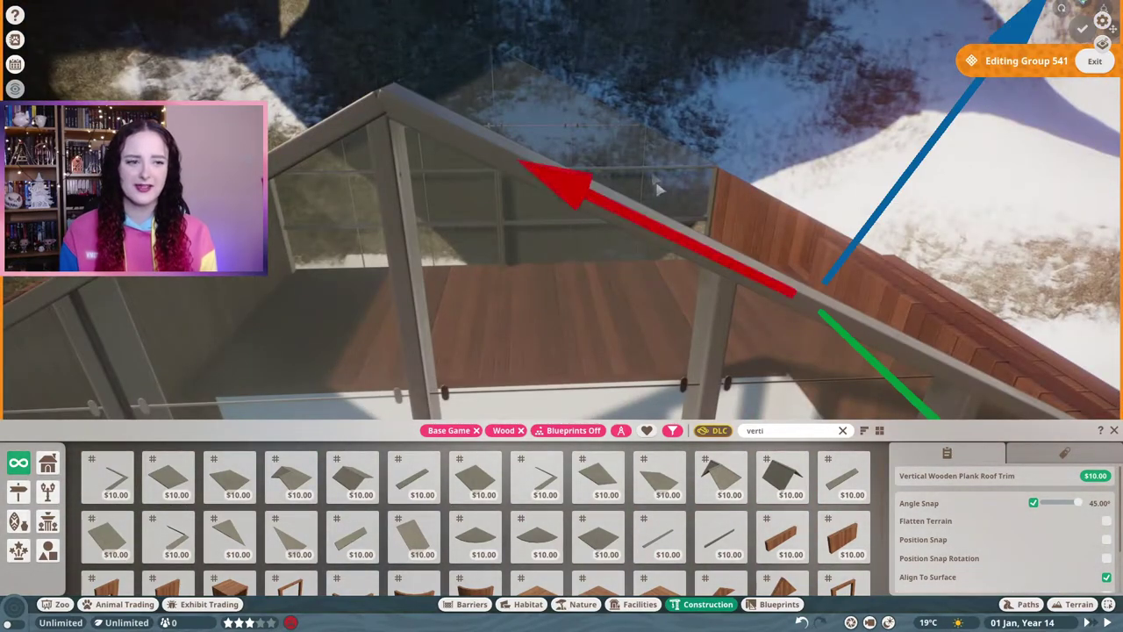
drag(658, 189, 617, 279)
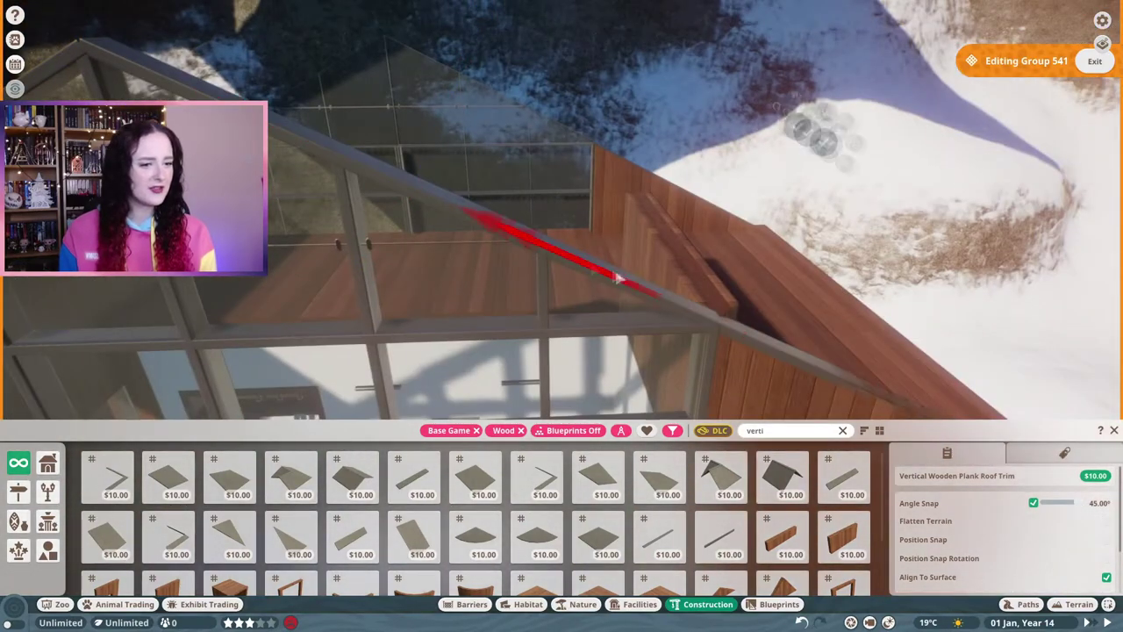
drag(820, 340, 621, 270)
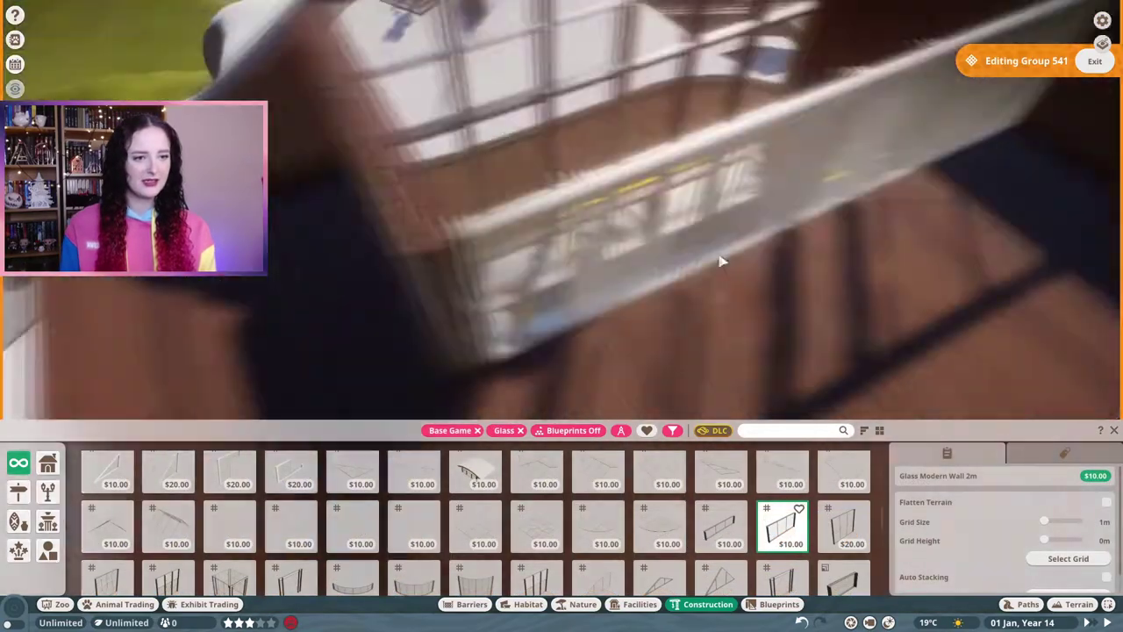
- Place a 2m x 2m rectangular glass pane beside the wooden deck
drag(719, 261, 604, 310)
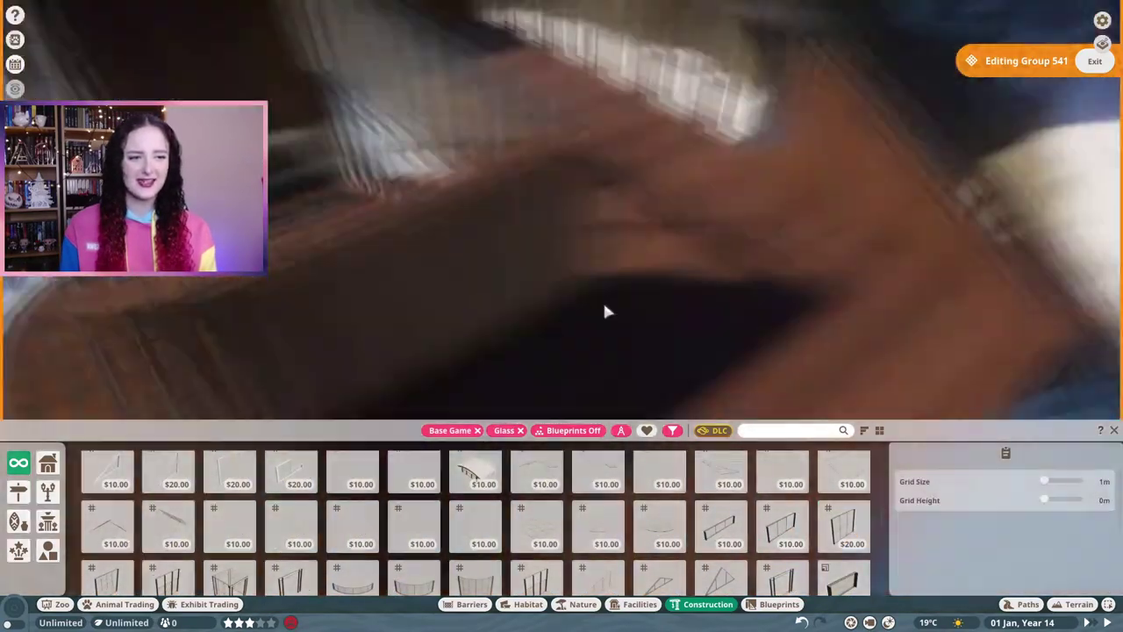
scroll(650, 544, down, 5)
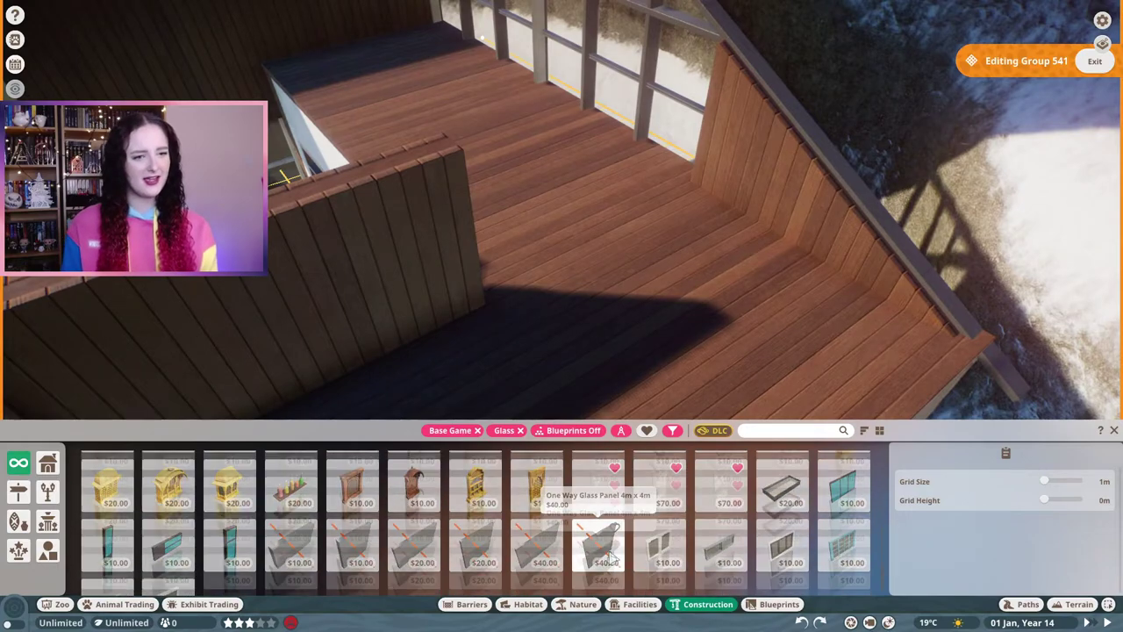
click(720, 504)
drag(669, 368, 518, 314)
click(686, 292)
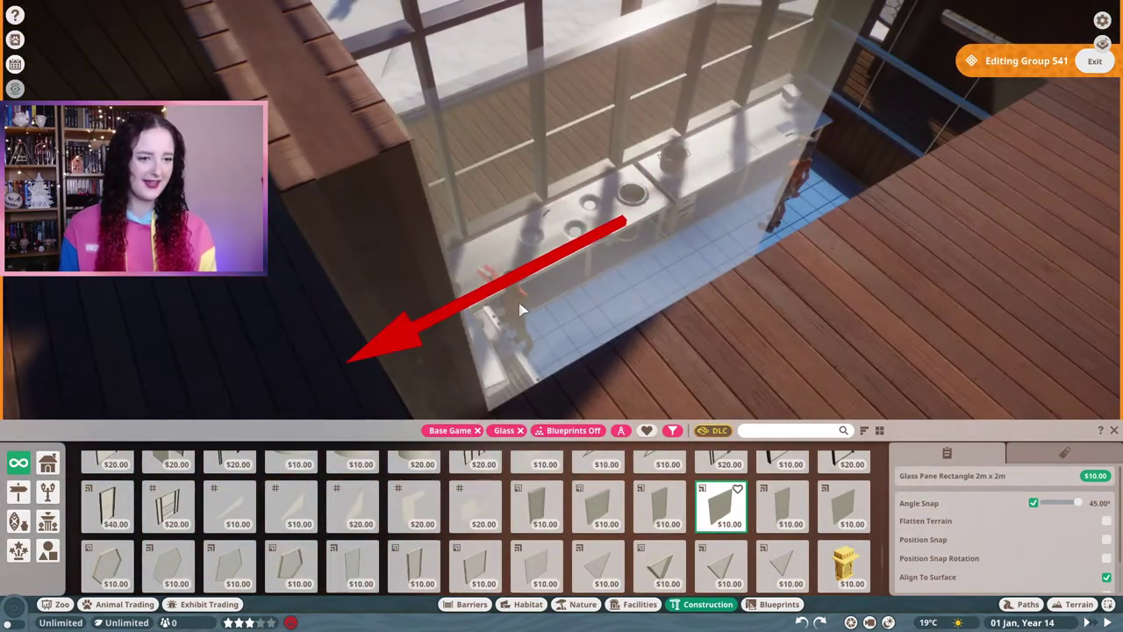
- Slide one glass pane along the deck edge, then deselect it
drag(676, 155, 438, 216)
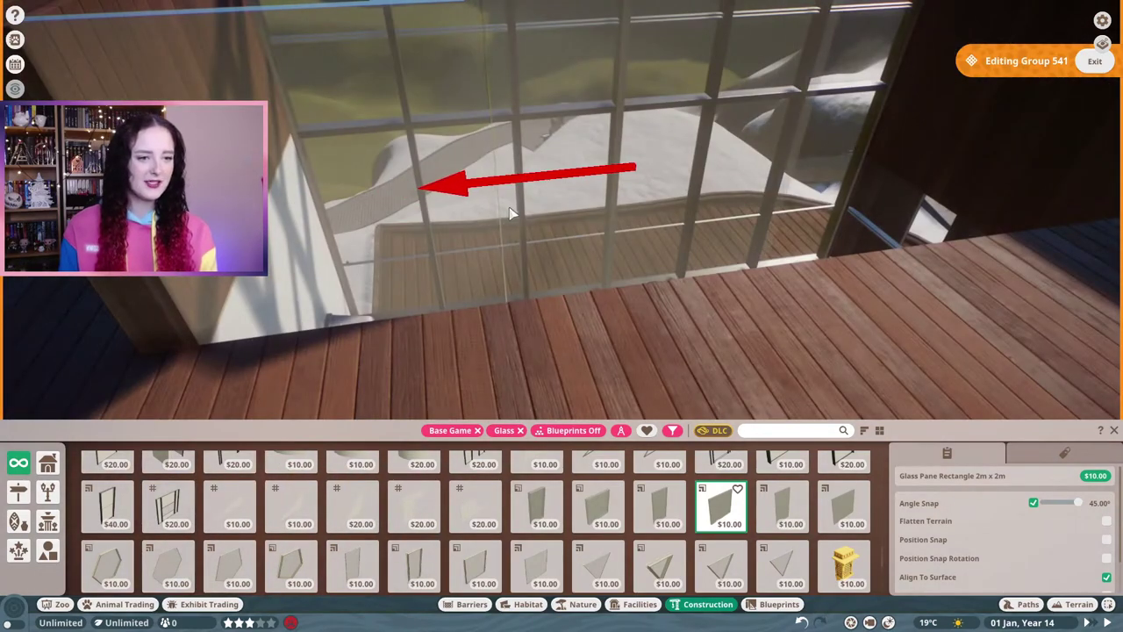
drag(509, 213, 485, 261)
click(527, 252)
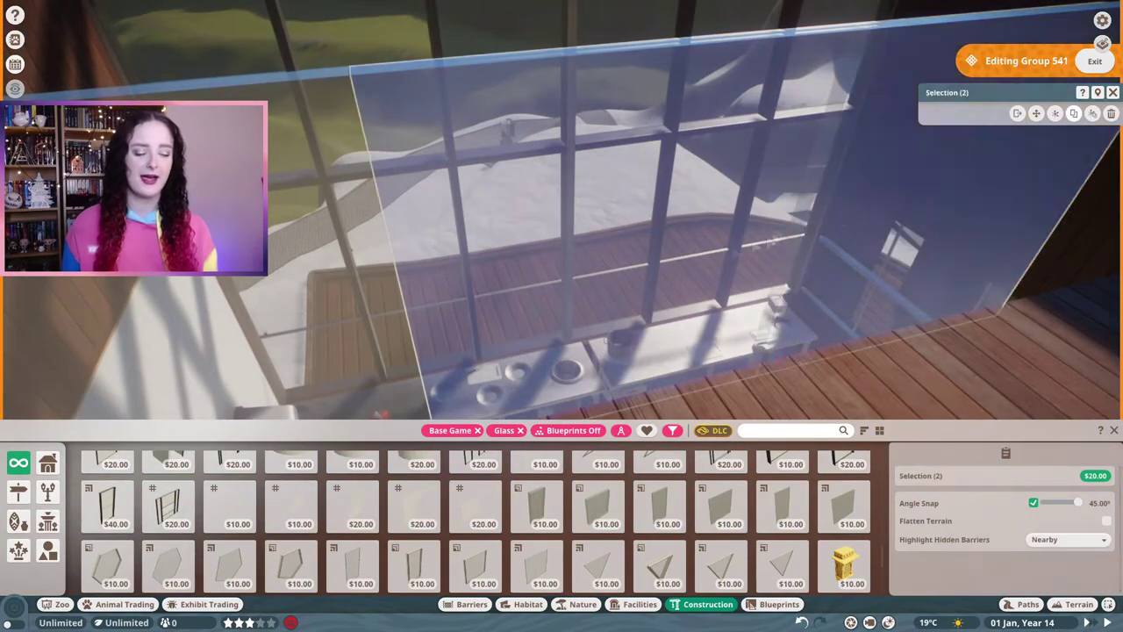
click(568, 241)
drag(675, 298, 505, 193)
drag(570, 184, 597, 263)
key(Escape)
- Lift the 21-piece roof group and lower it onto the building
scroll(758, 276, down, 5)
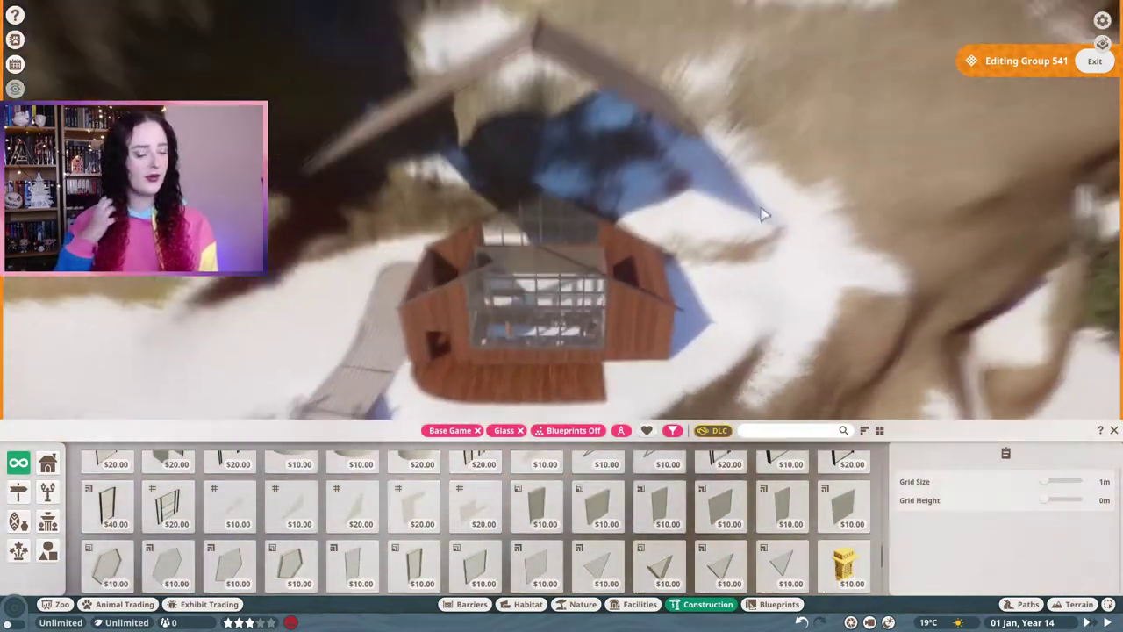
click(524, 200)
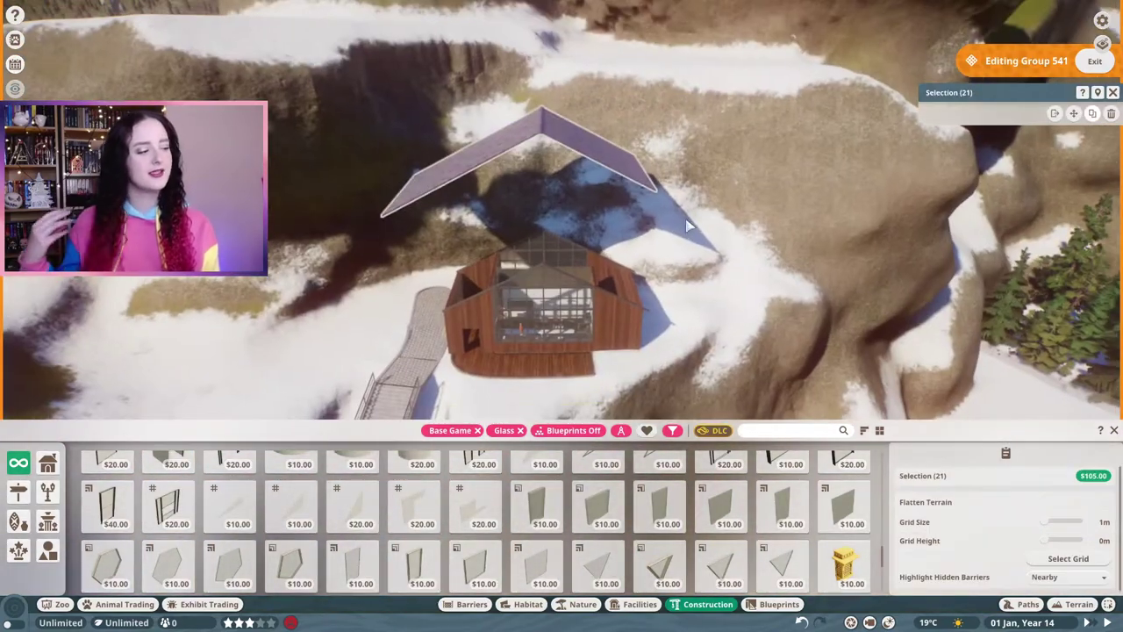
drag(524, 201, 544, 307)
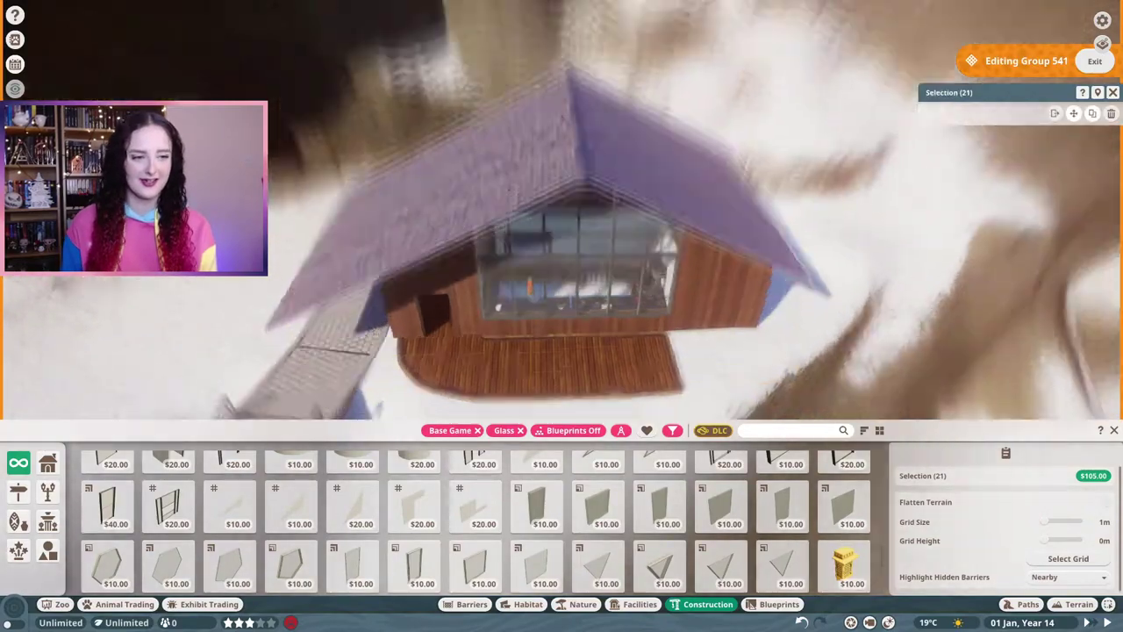
- Confirm the roof and reposition the hut's side door
click(790, 360)
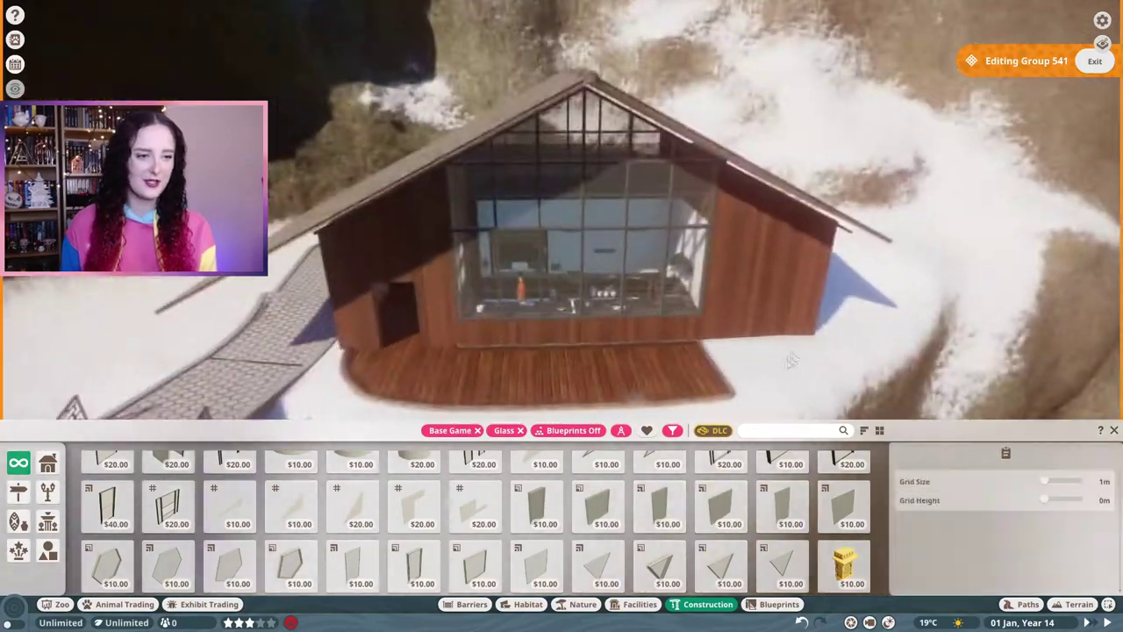
click(400, 311)
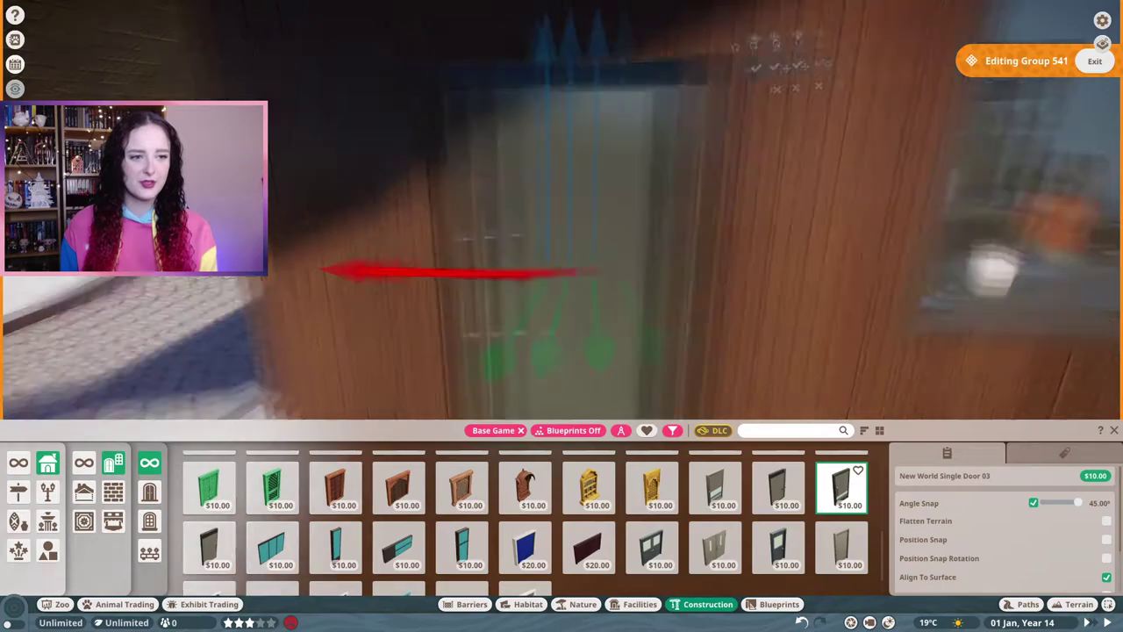
drag(794, 281, 474, 267)
key(q)
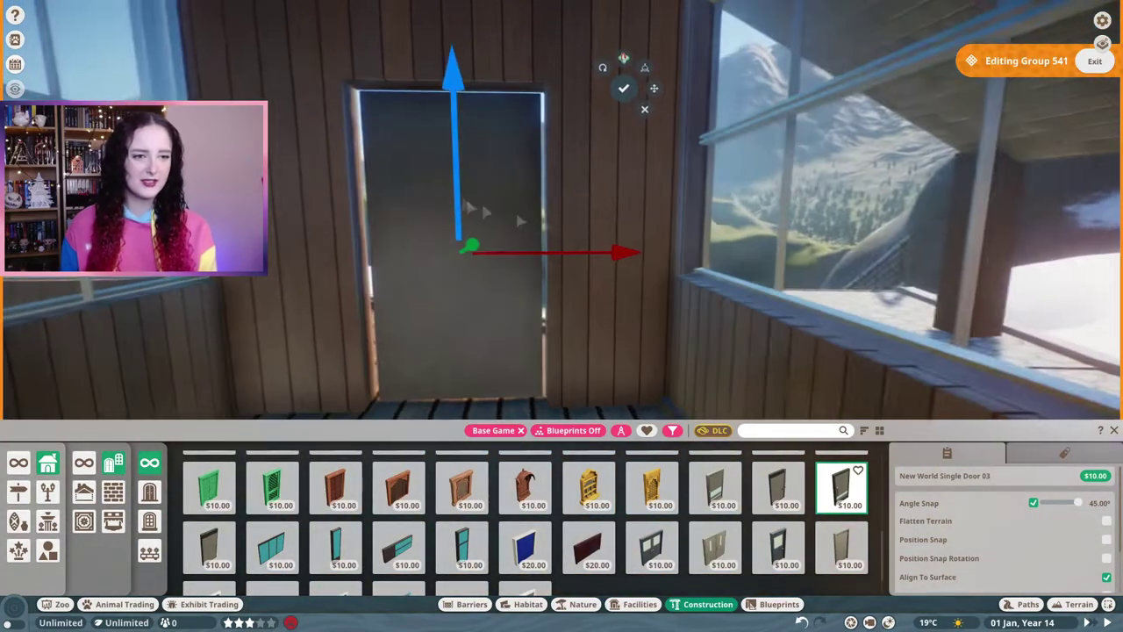
drag(462, 187, 566, 141)
click(566, 140)
- Place New World Window 02 beside the door, facing the wall squarely
click(715, 546)
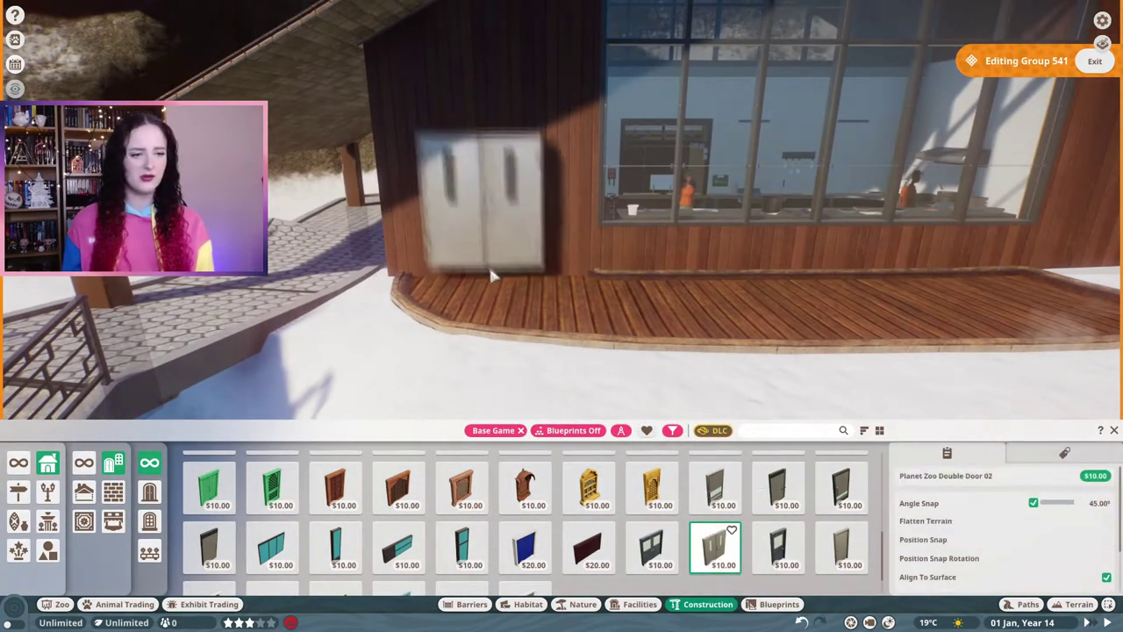
click(463, 545)
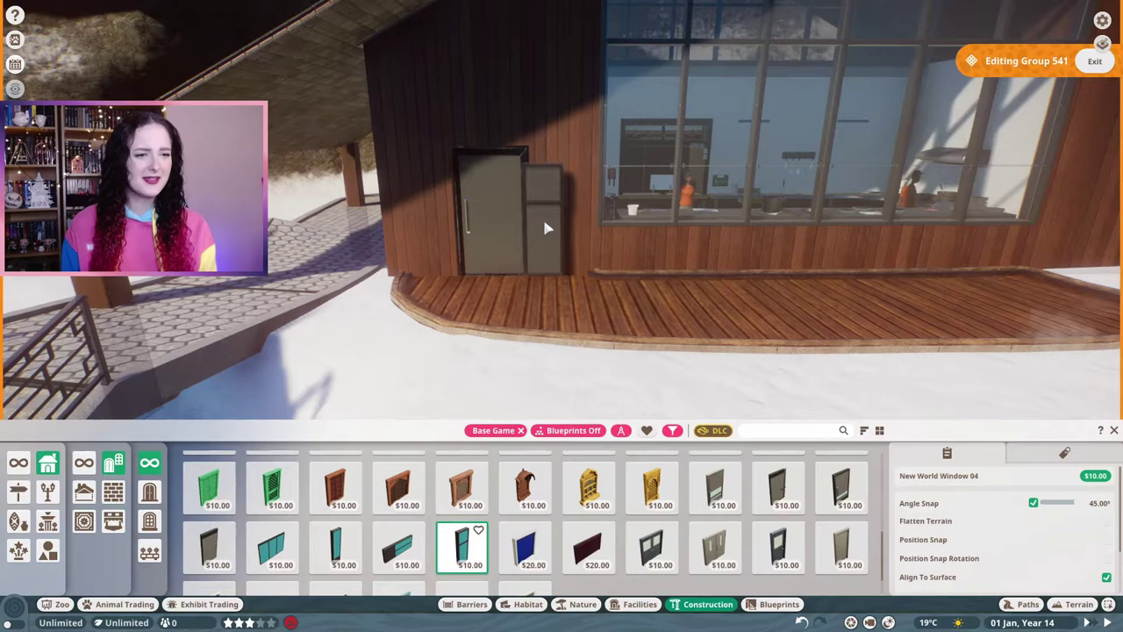
click(336, 546)
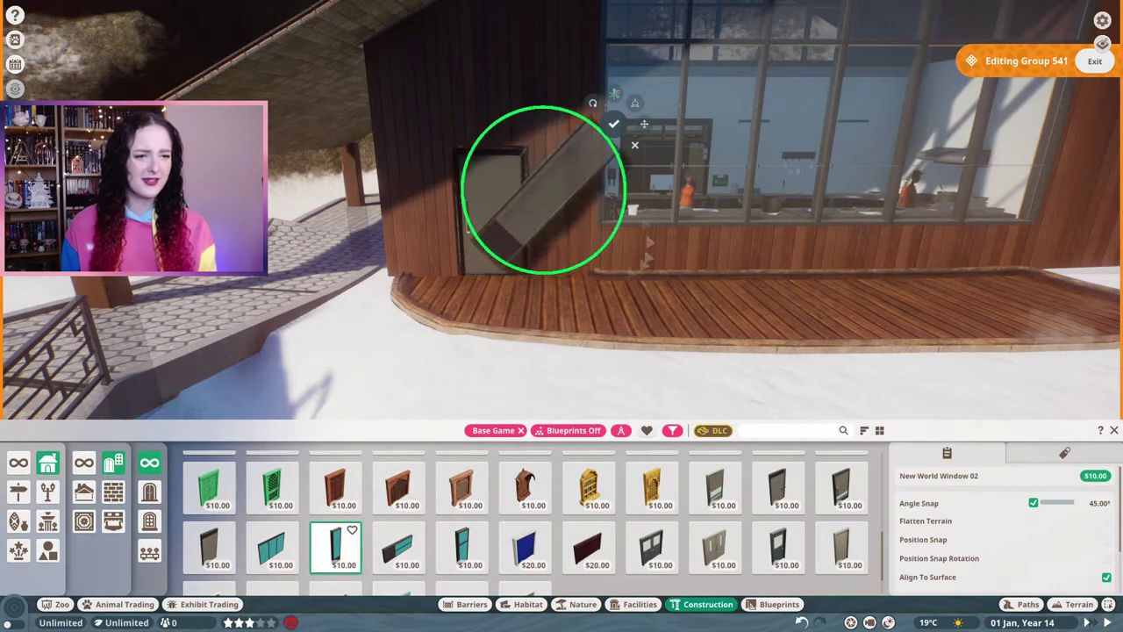
scroll(544, 189, up, 3)
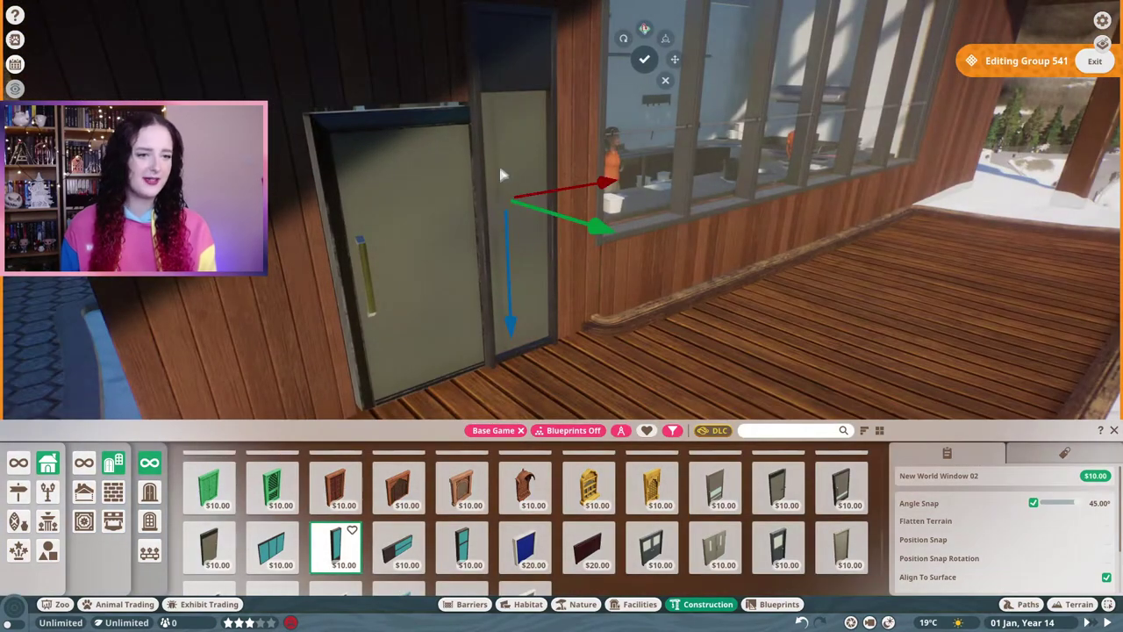
key(q)
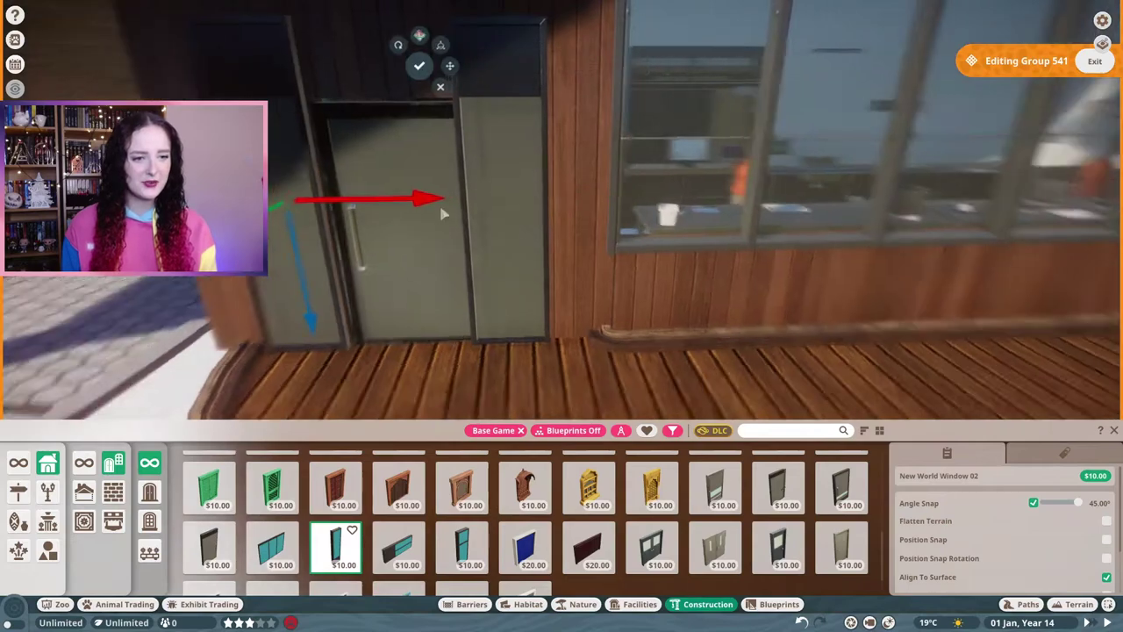
key(q)
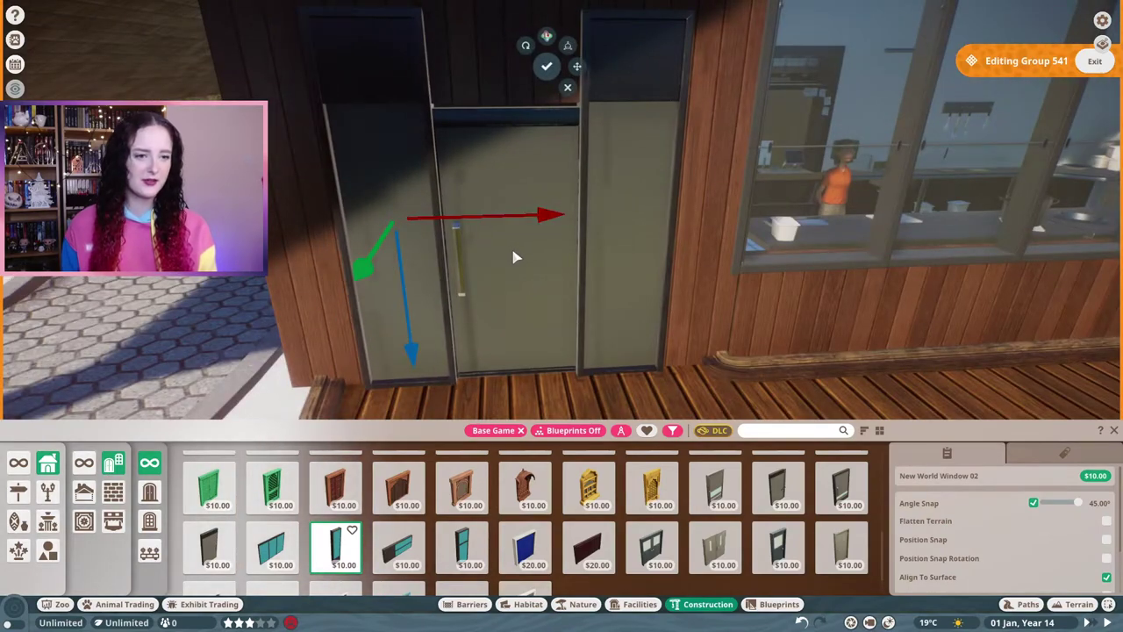
- Lower a New World Window glass piece onto the door frame as a transom
click(399, 544)
click(462, 545)
scroll(268, 580, down, 1)
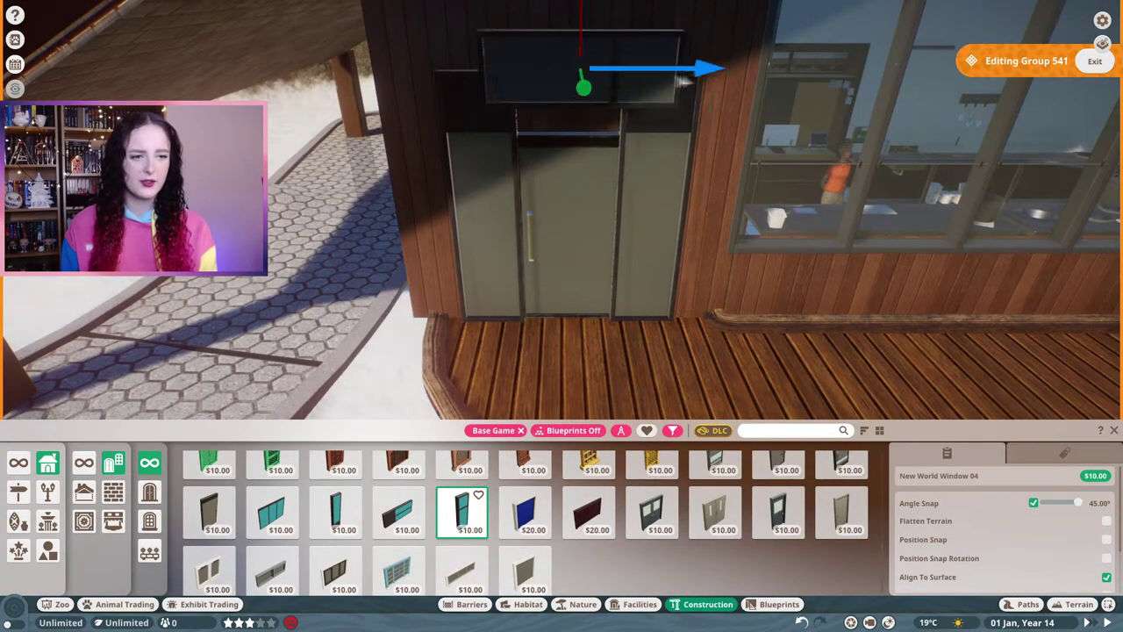
drag(615, 26, 626, 69)
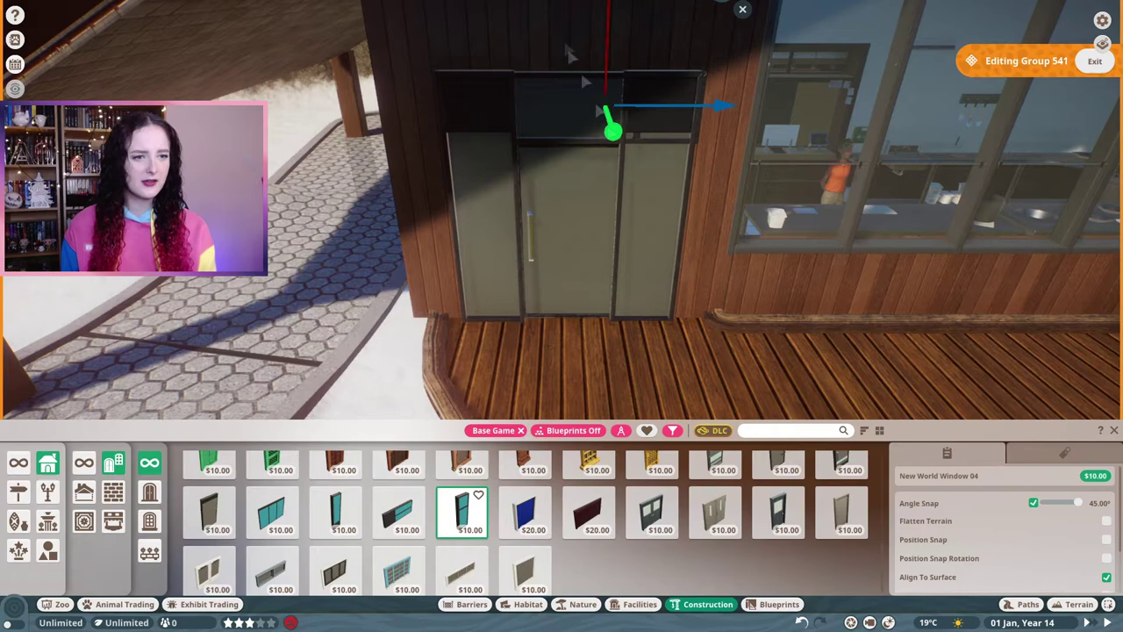
drag(603, 50, 605, 61)
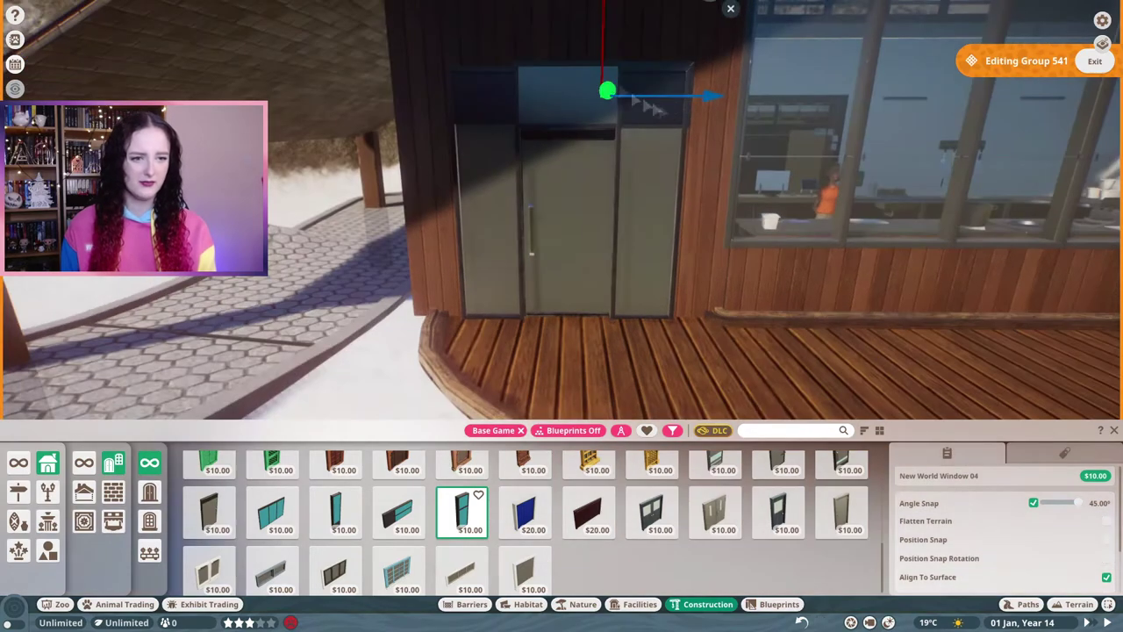
click(670, 10)
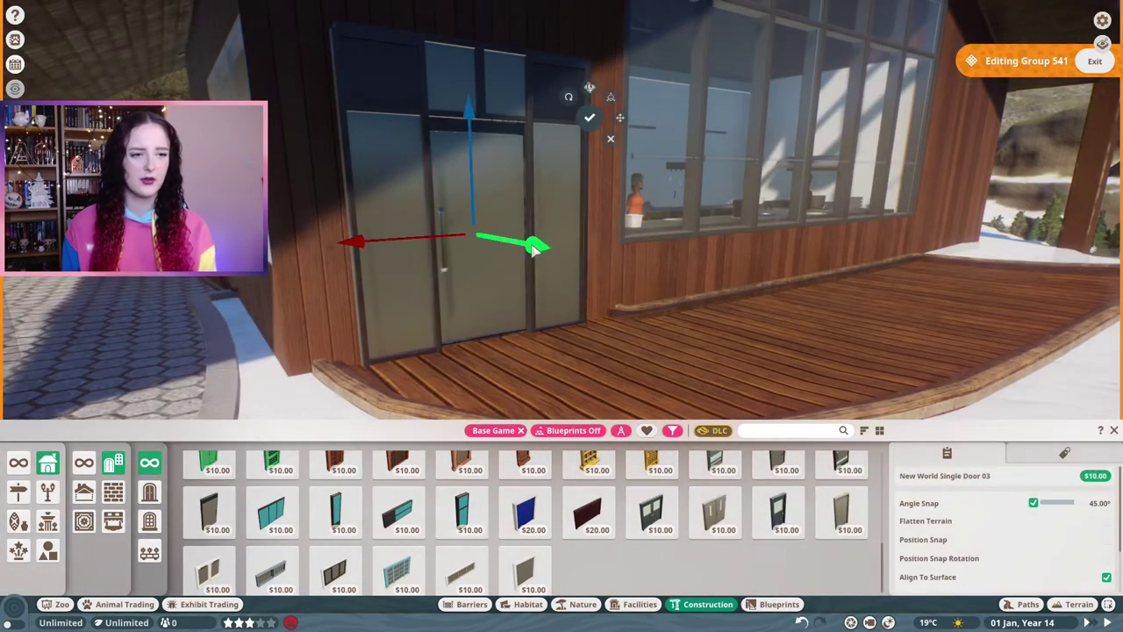
click(679, 366)
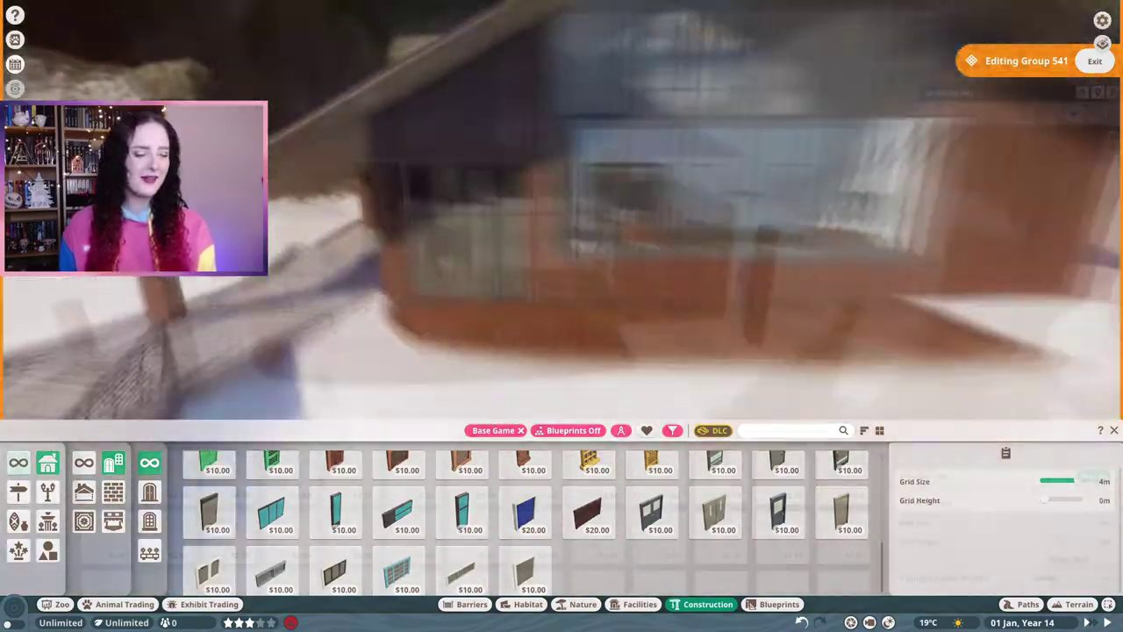
click(566, 303)
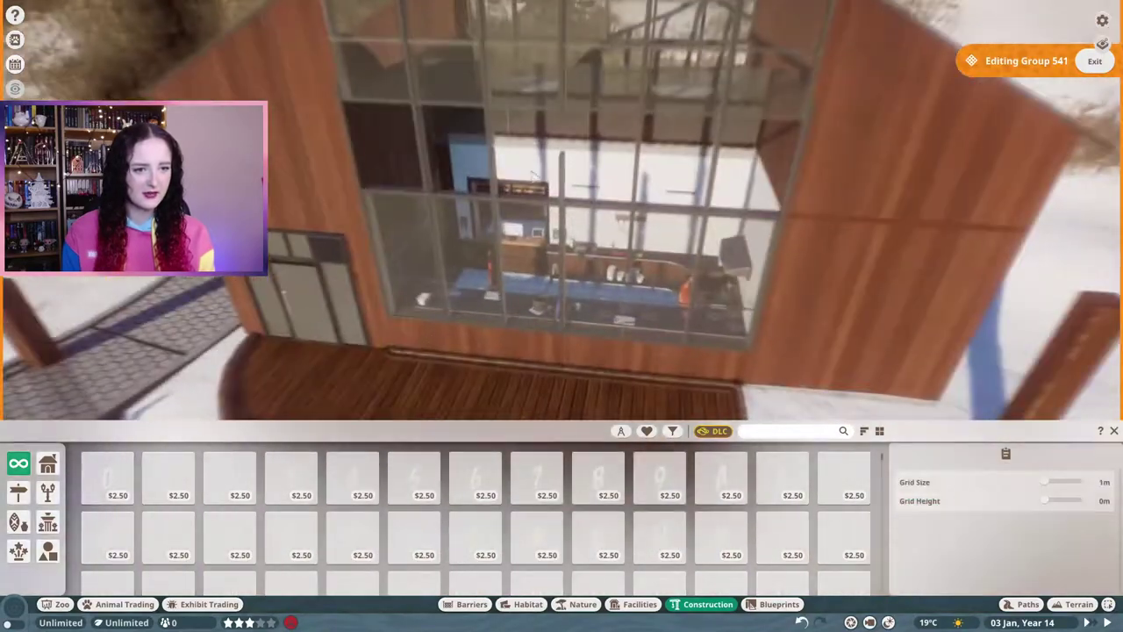
click(554, 289)
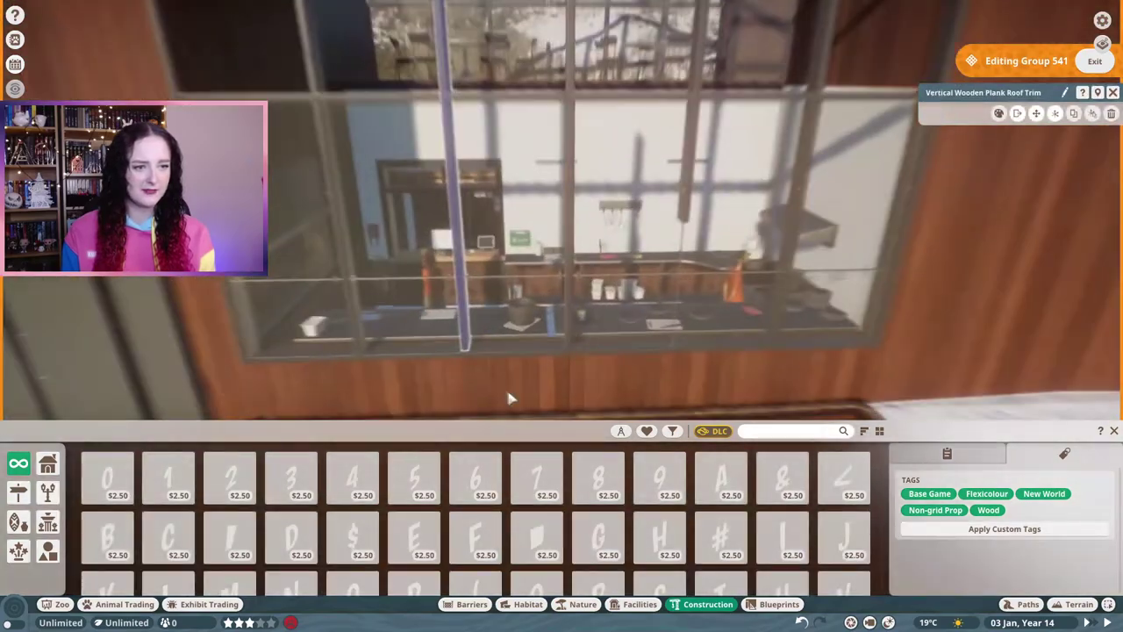
right_click(514, 396)
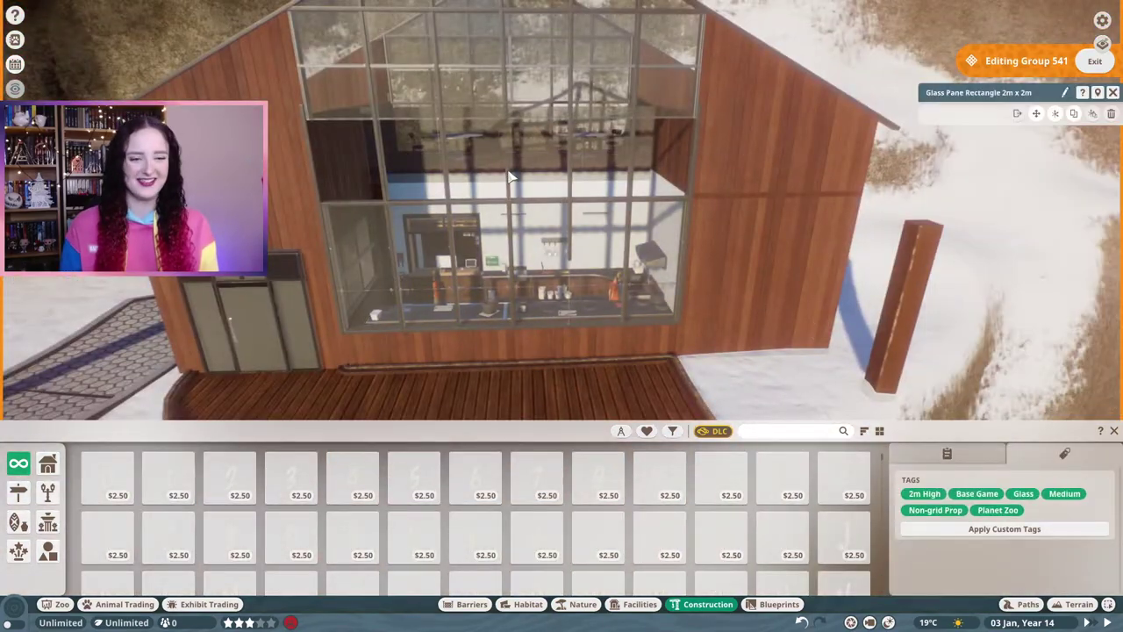
click(505, 211)
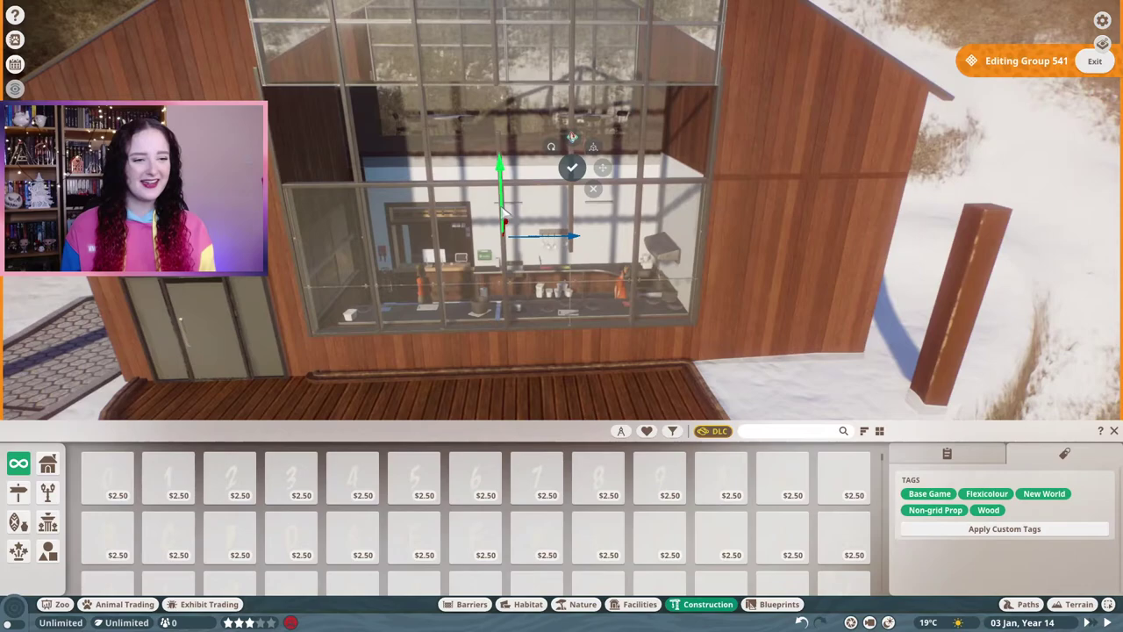
click(514, 168)
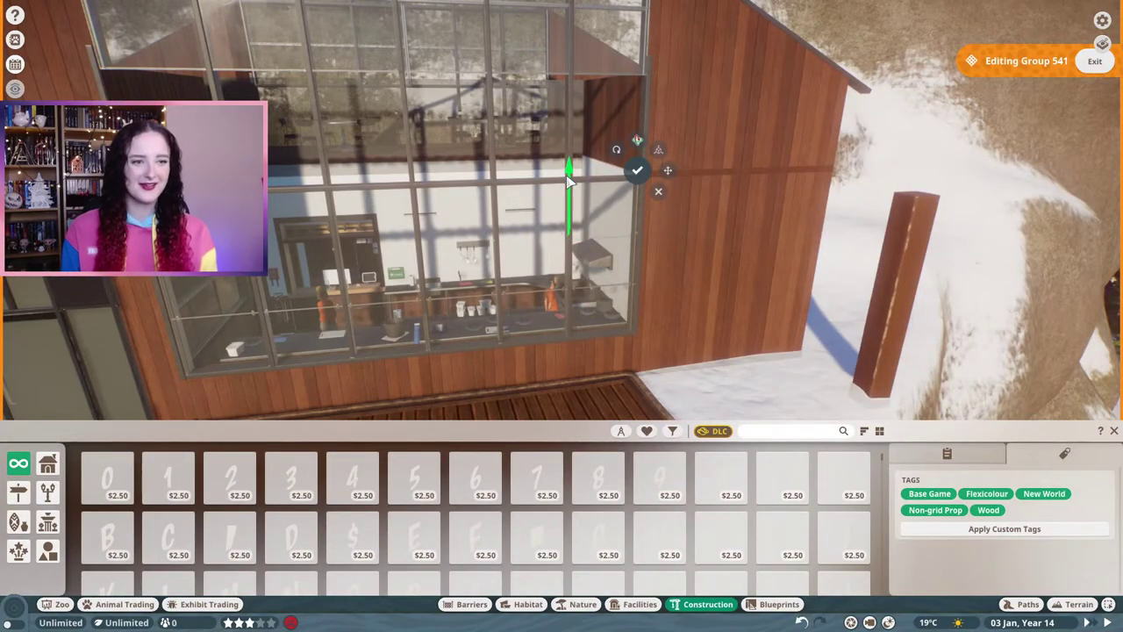
click(568, 182)
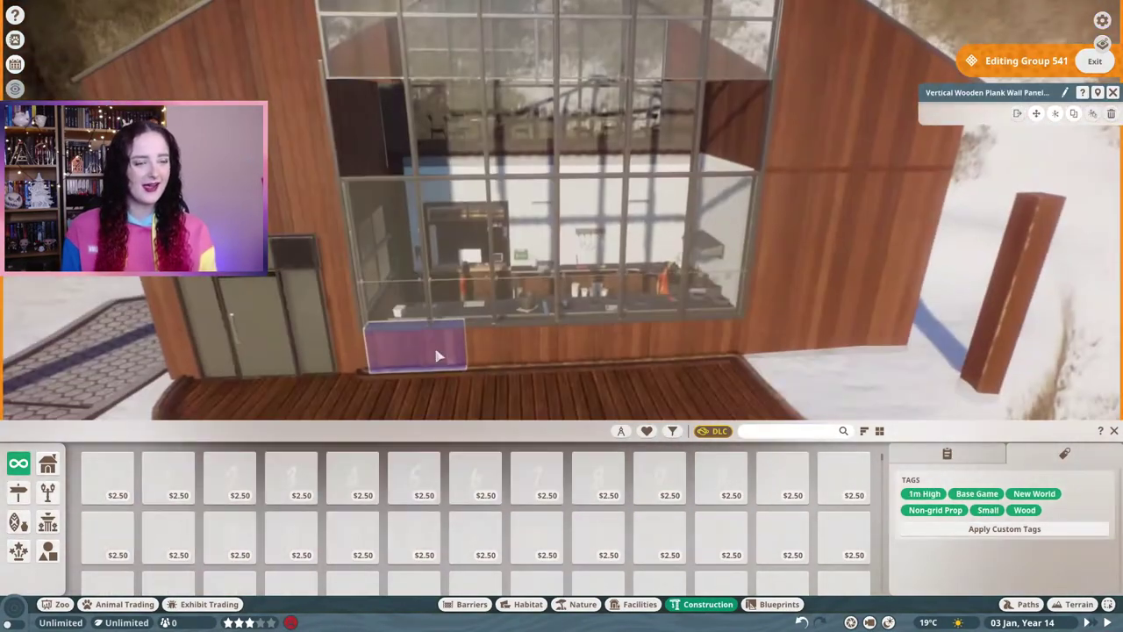
click(438, 355)
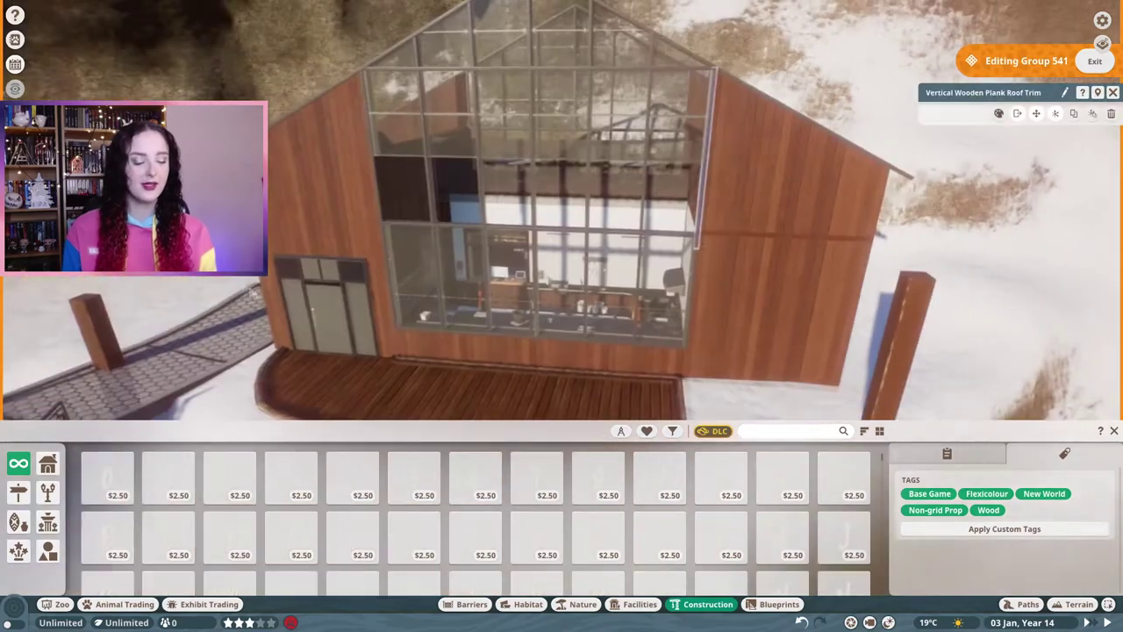
key(Escape)
click(477, 386)
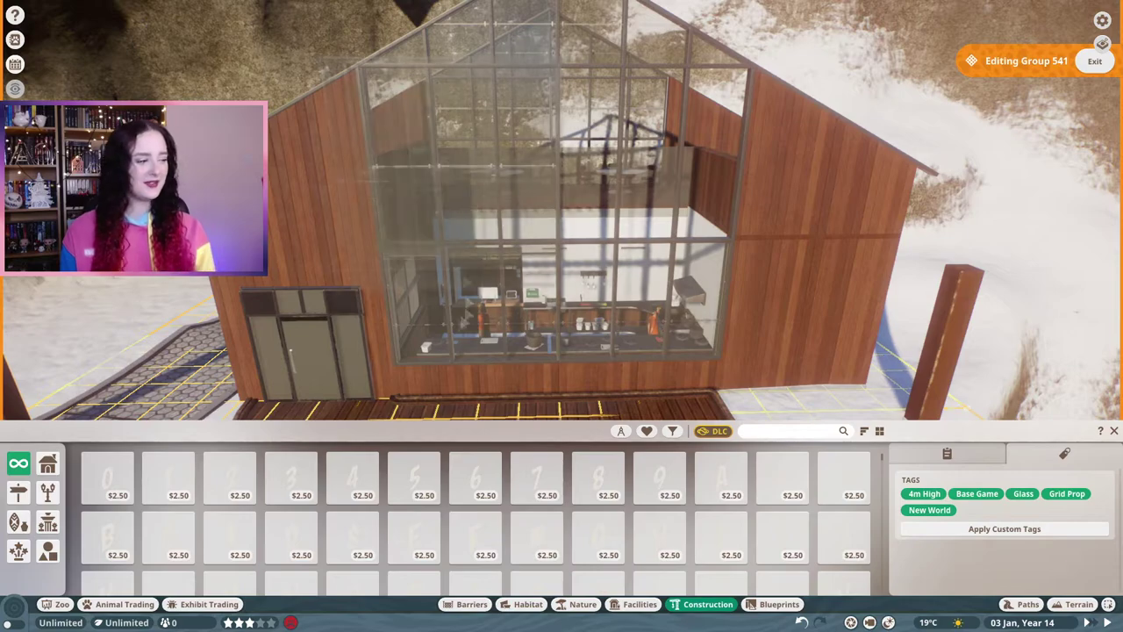
scroll(553, 272, up, 2)
- Check the roof trim above the kitchen, then deselect it
scroll(456, 330, up, 5)
click(455, 330)
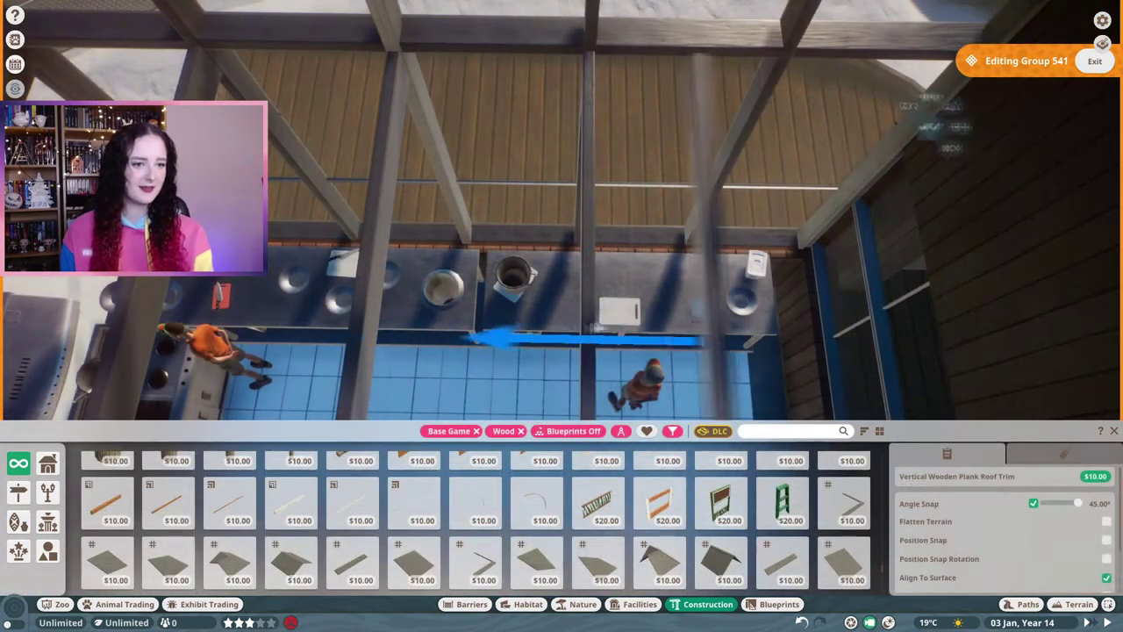
key(d)
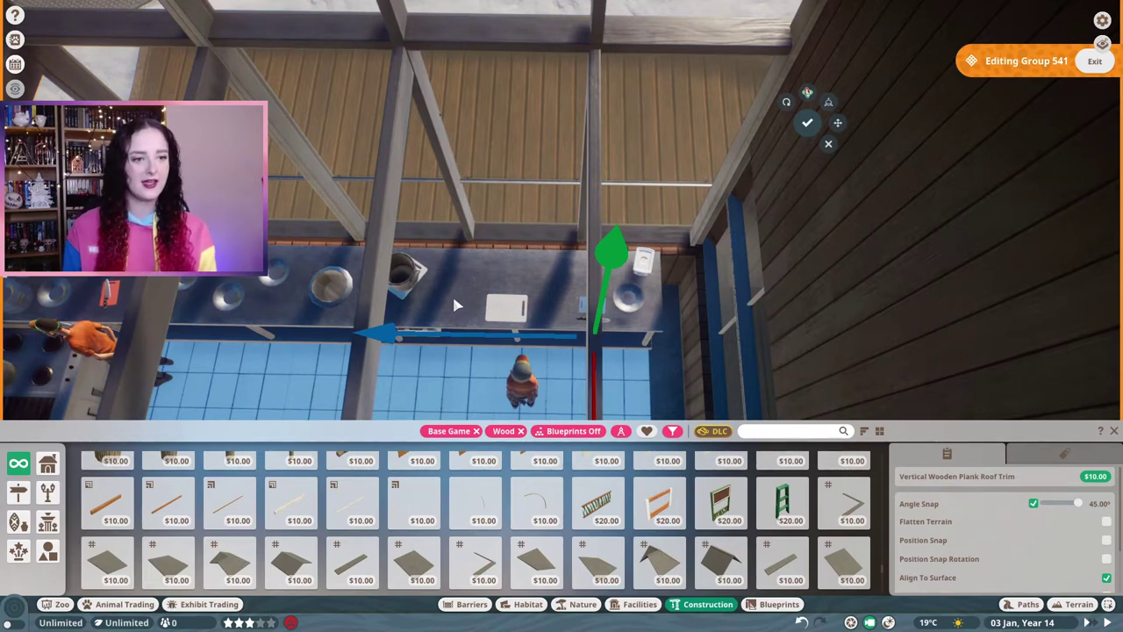
scroll(453, 305, up, 3)
scroll(406, 360, down, 2)
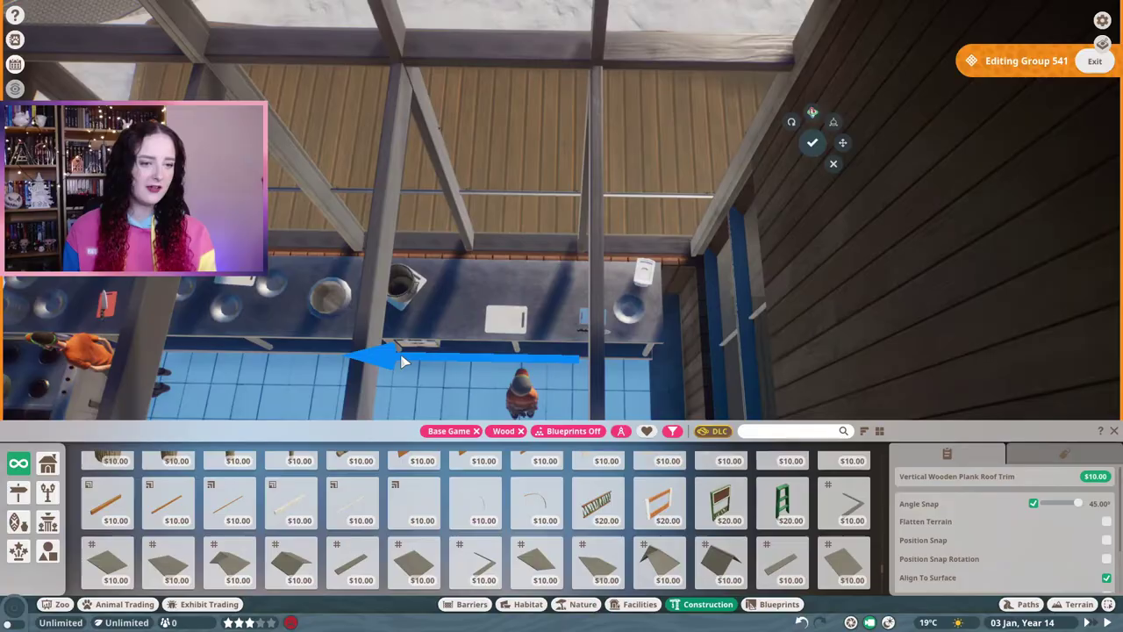
key(Escape)
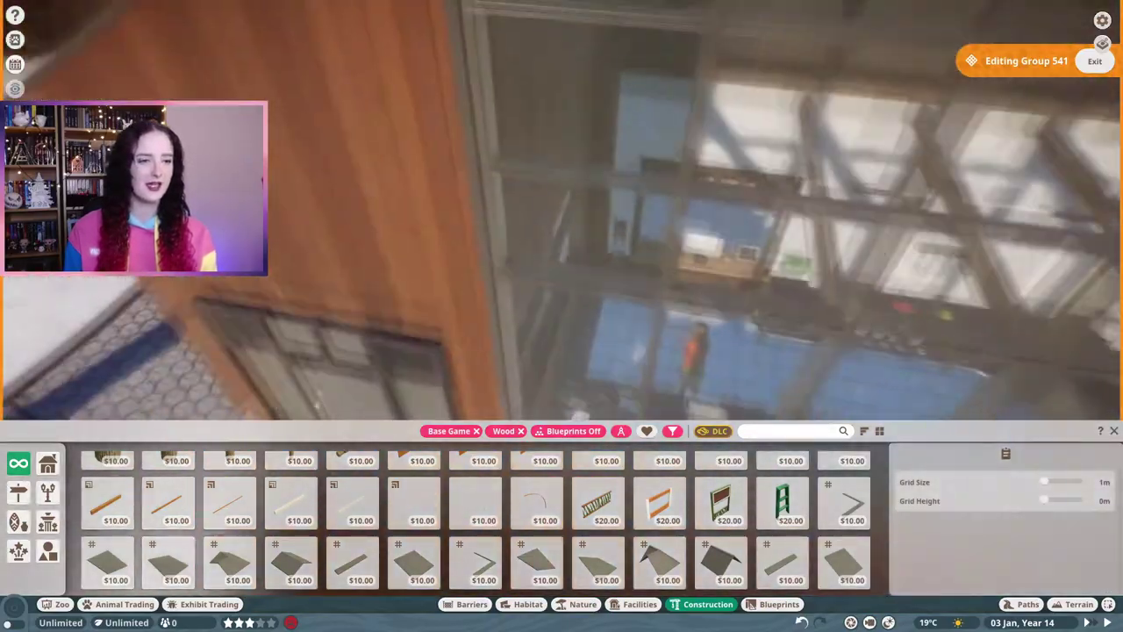
- Select the deck planks and the vertical plank wall piece
key(e)
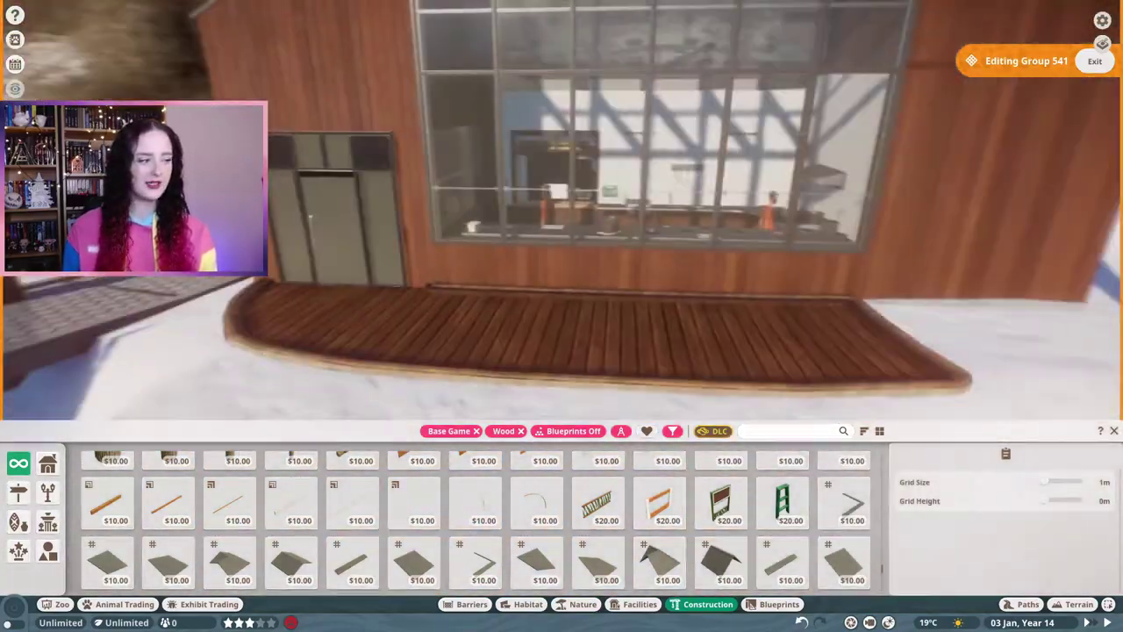
scroll(591, 158, up, 5)
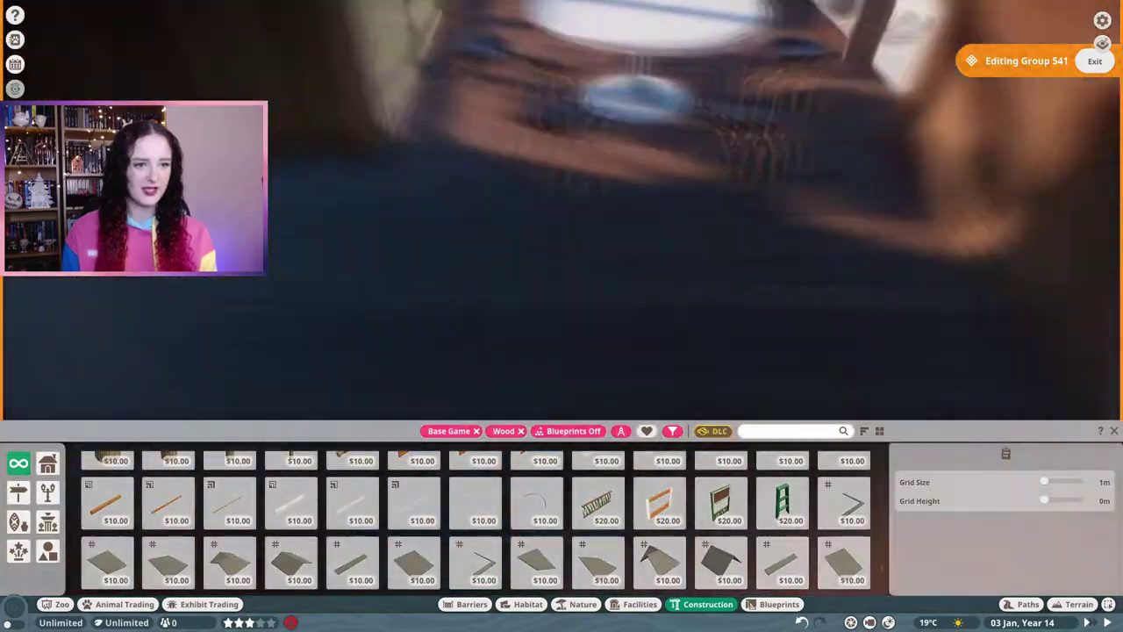
click(645, 92)
ctrl+click(645, 92)
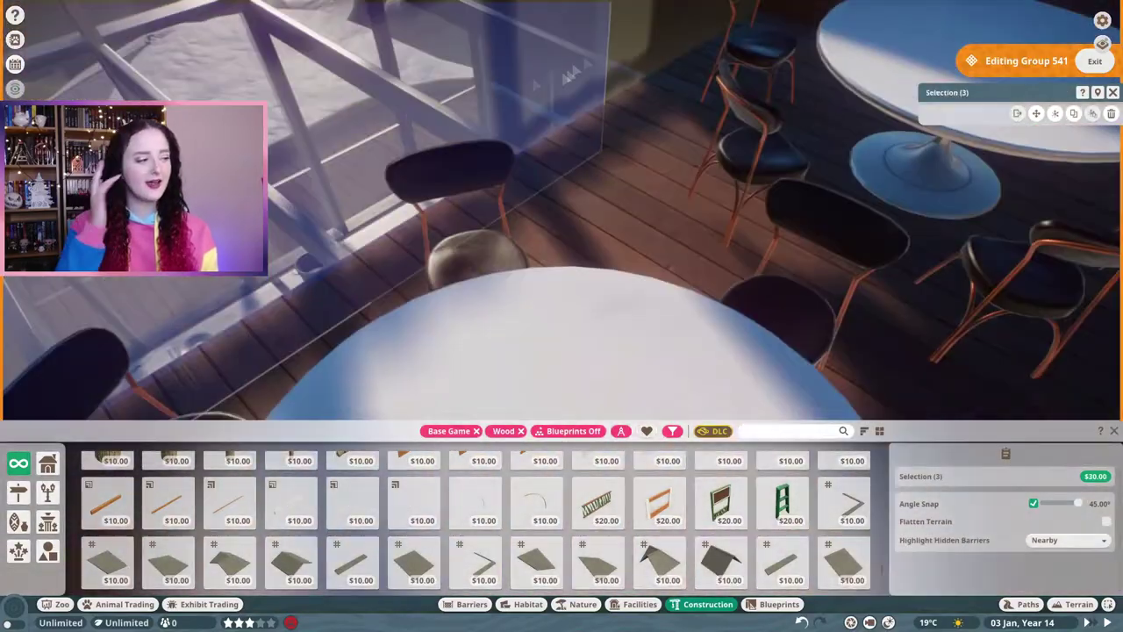
scroll(527, 176, up, 3)
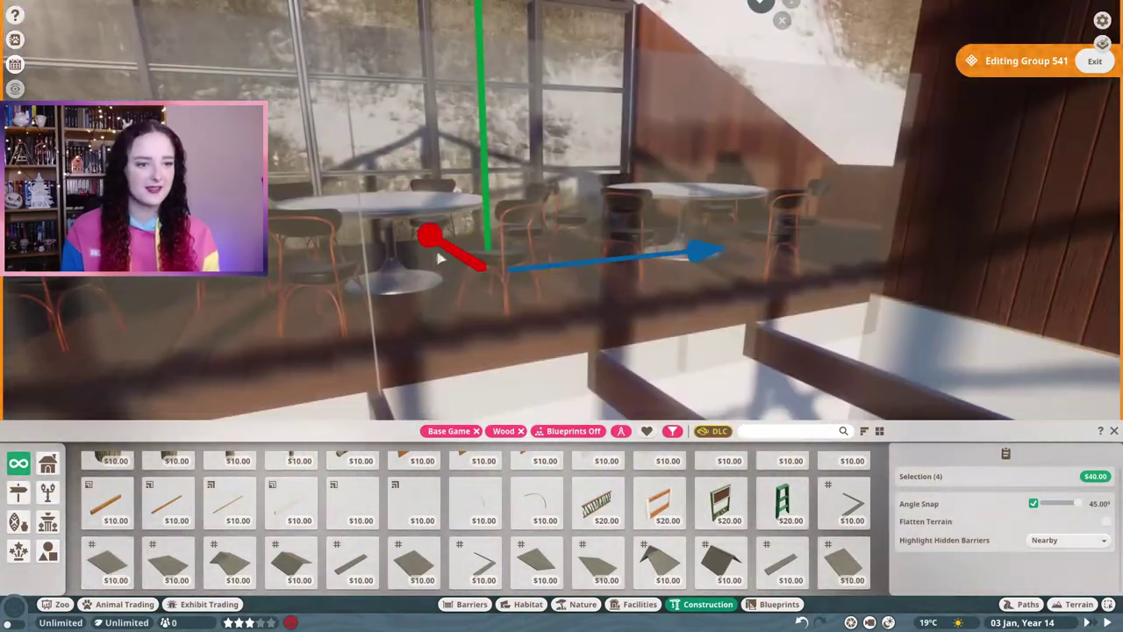
scroll(430, 248, up, 3)
click(393, 185)
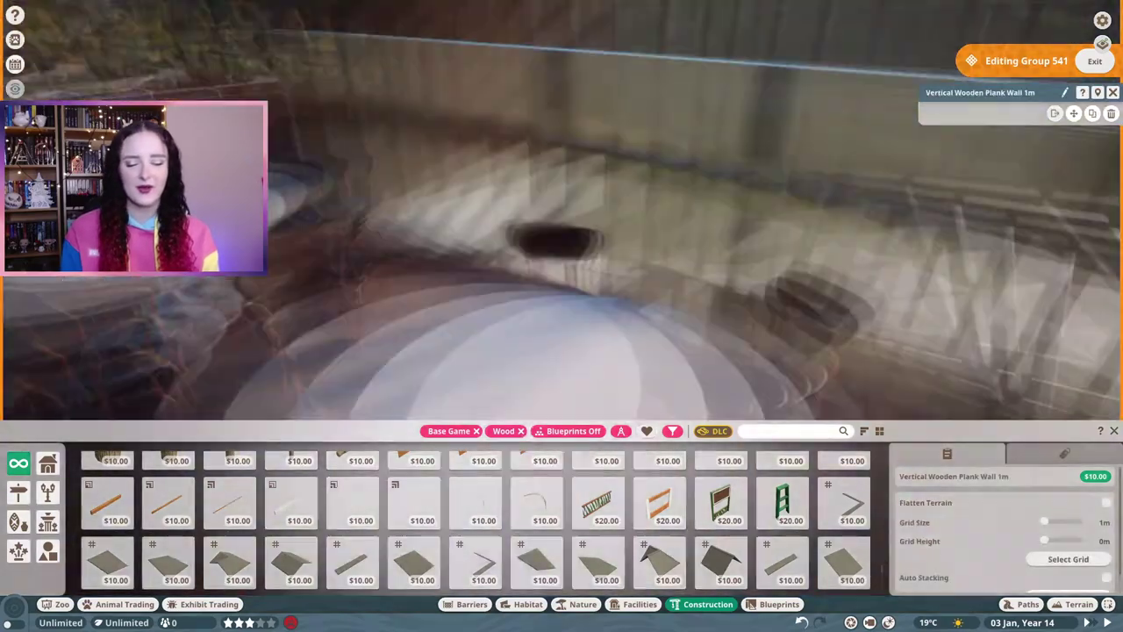
scroll(392, 185, down, 3)
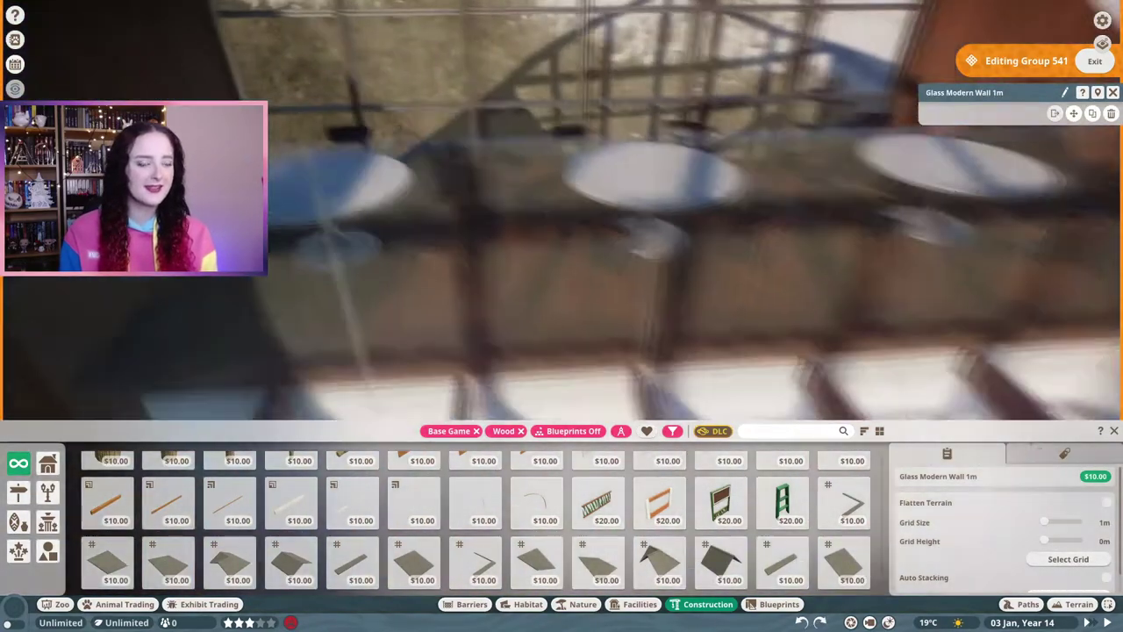
- Add the railing pieces, then narrow the selection to two underside planks
ctrl+click(231, 293)
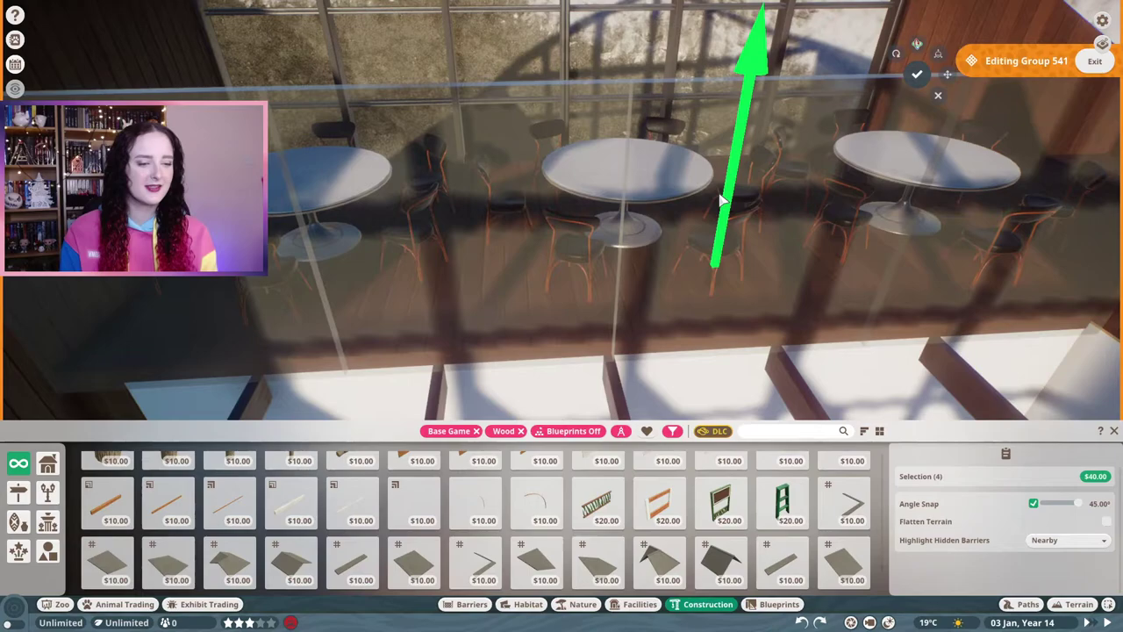
scroll(809, 88, up, 2)
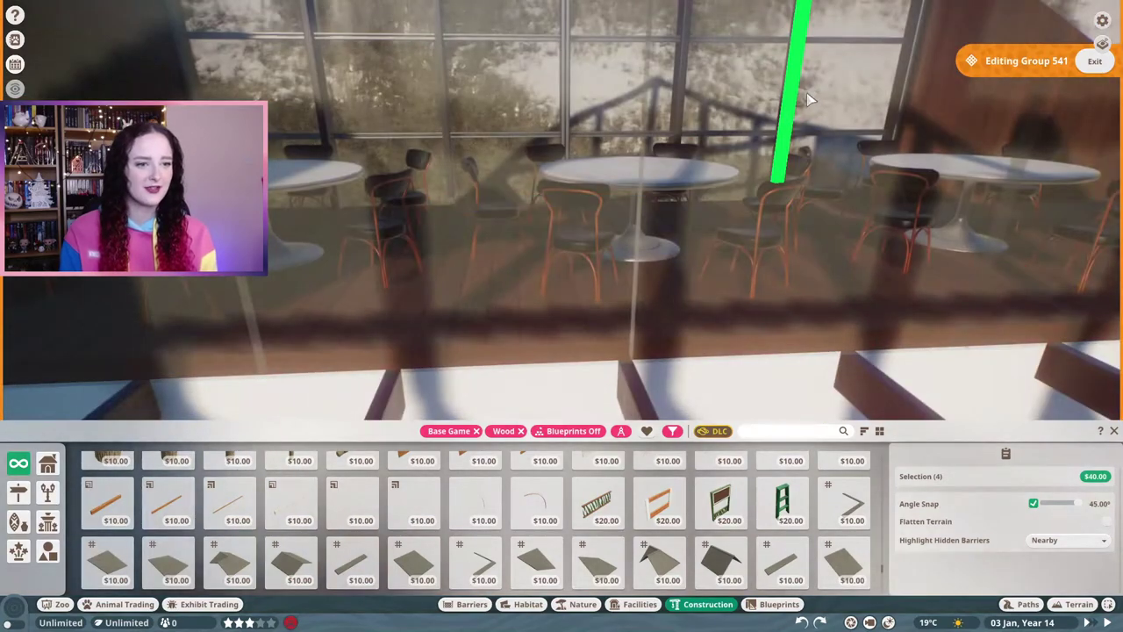
scroll(810, 95, down, 2)
ctrl+click(657, 352)
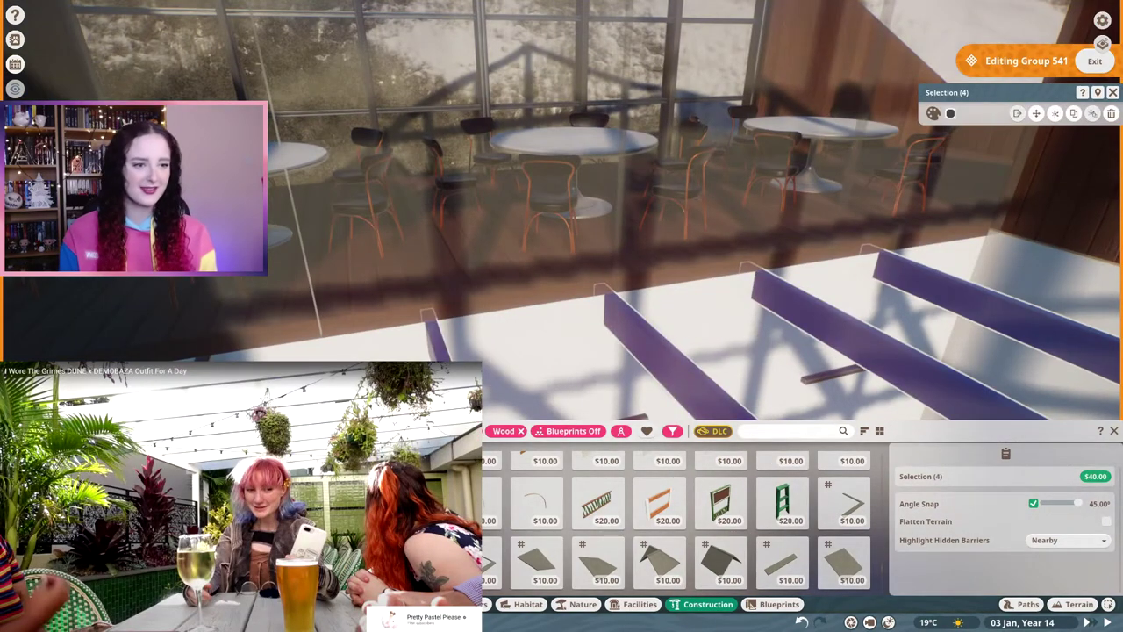
drag(436, 341, 793, 279)
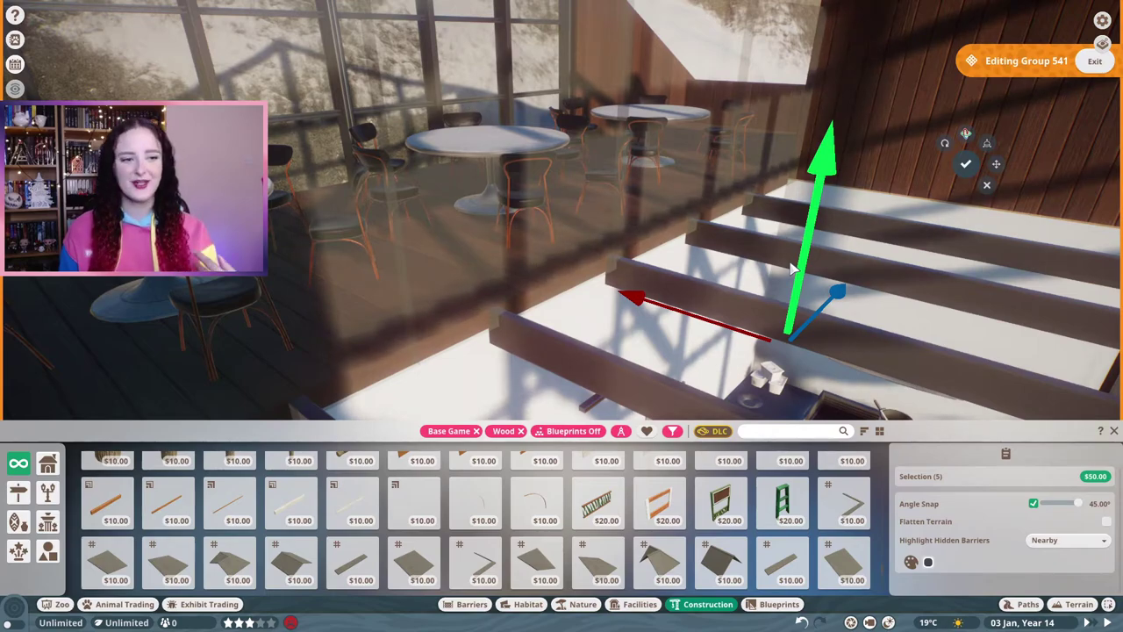
drag(792, 272, 1000, 208)
- Release the deck pieces and pick African Daisy Small for the porch deck
key(Escape)
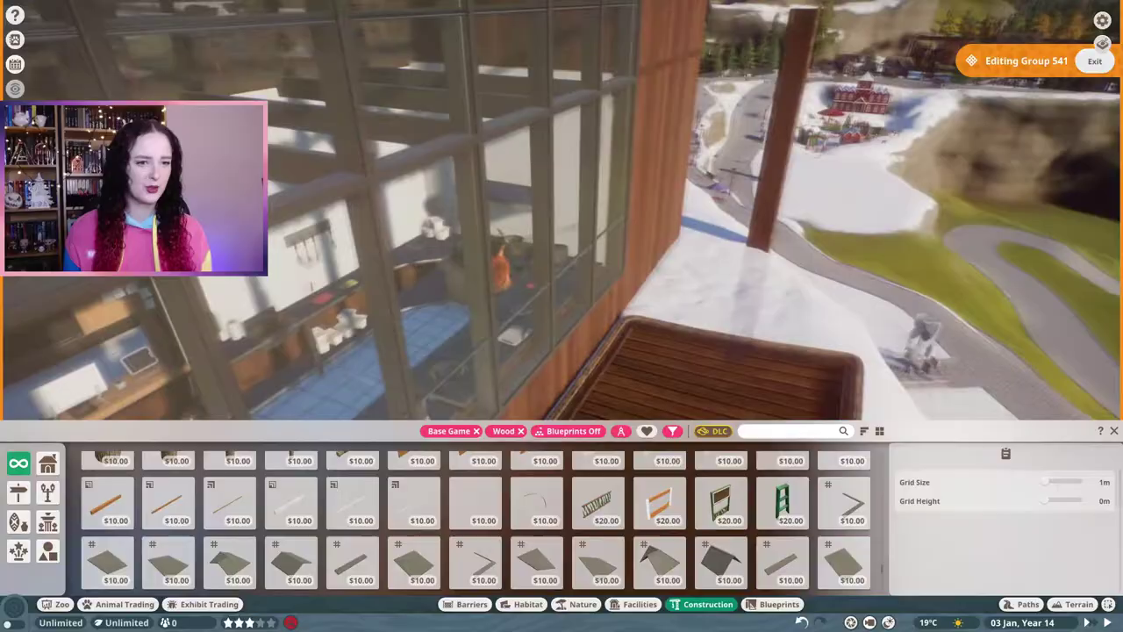
key(w)
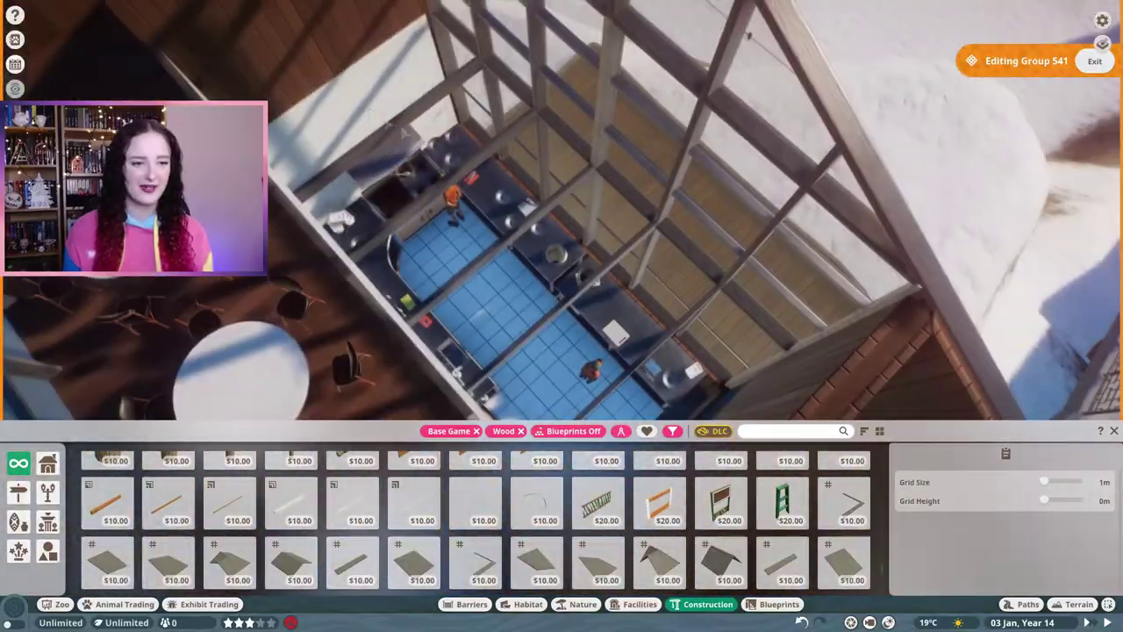
key(w)
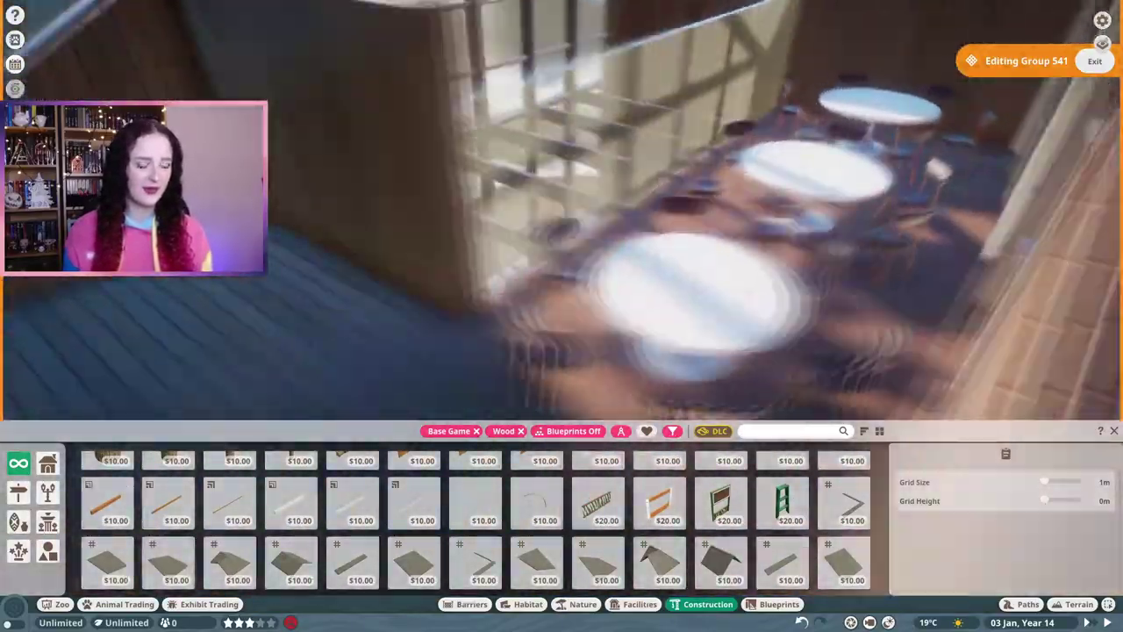
key(w)
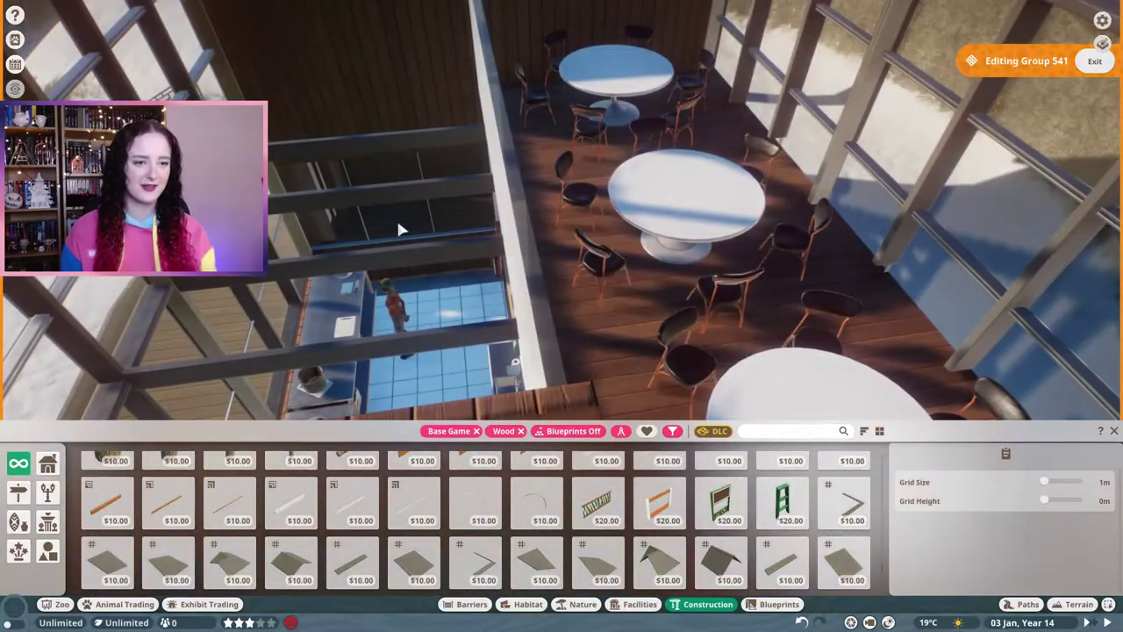
scroll(471, 279, up, 3)
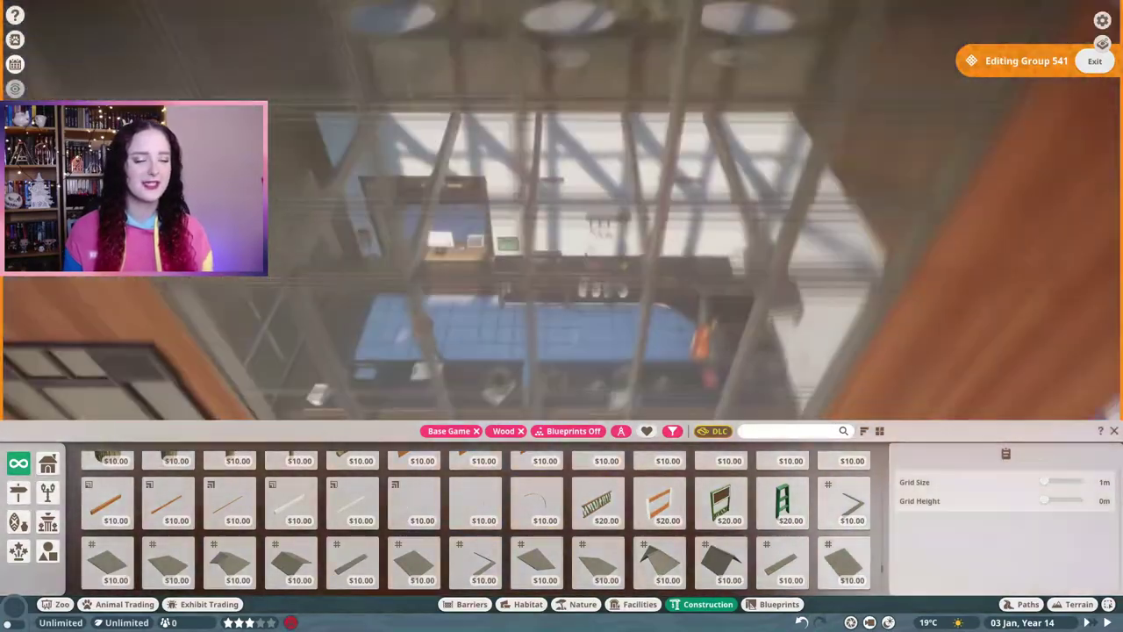
scroll(427, 307, up, 3)
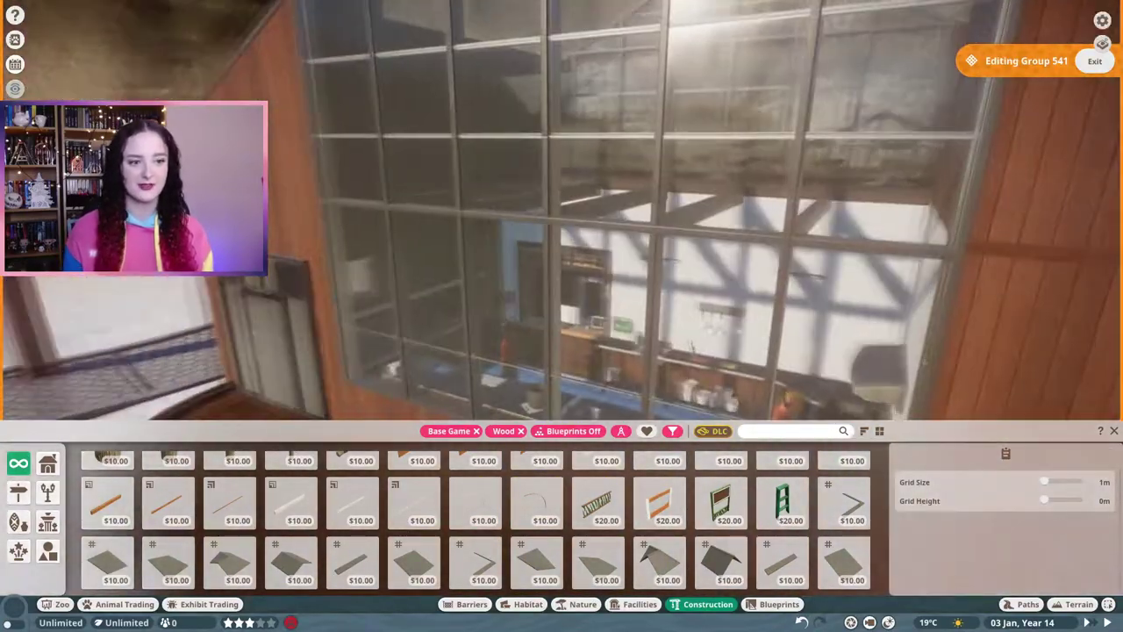
scroll(641, 306, up, 5)
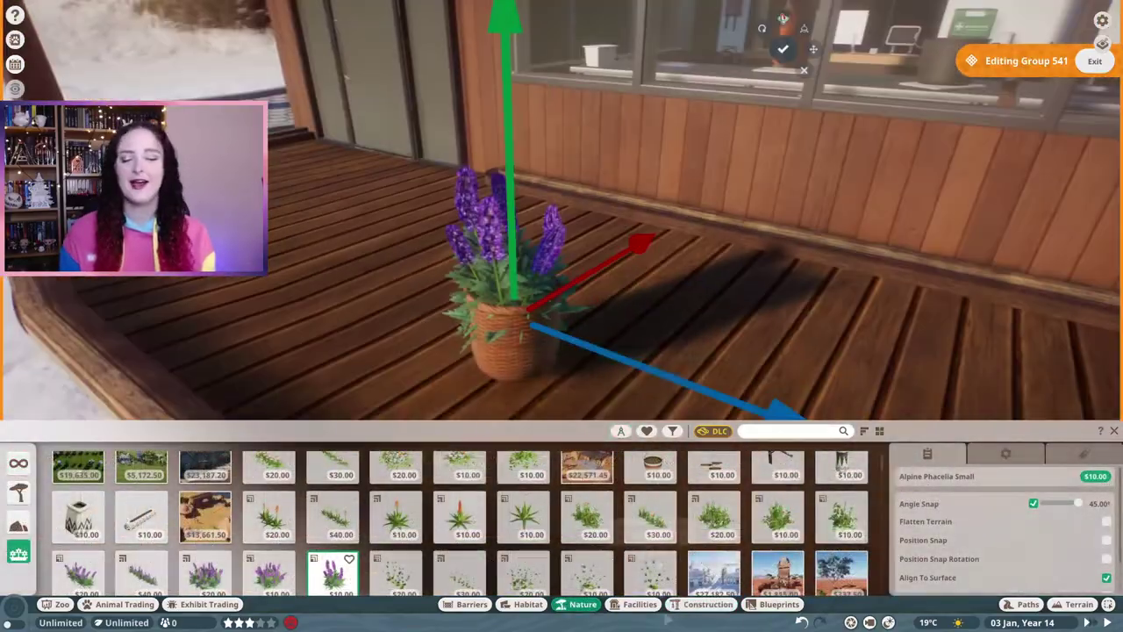
click(523, 474)
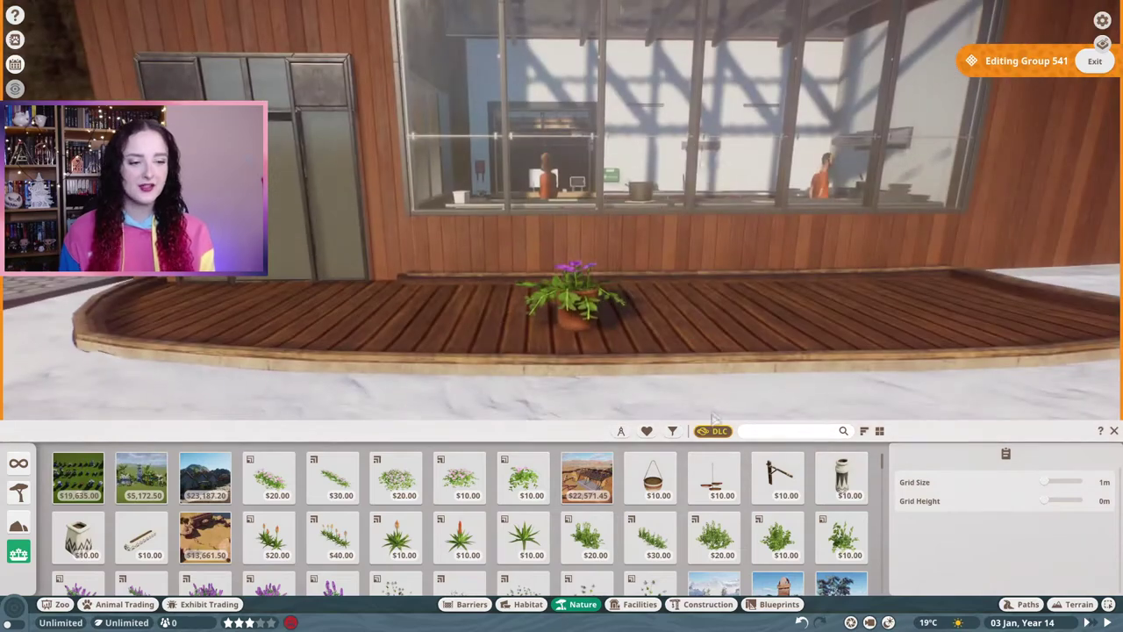
- Try a hanging basket and an air plant, cancelling both
click(650, 477)
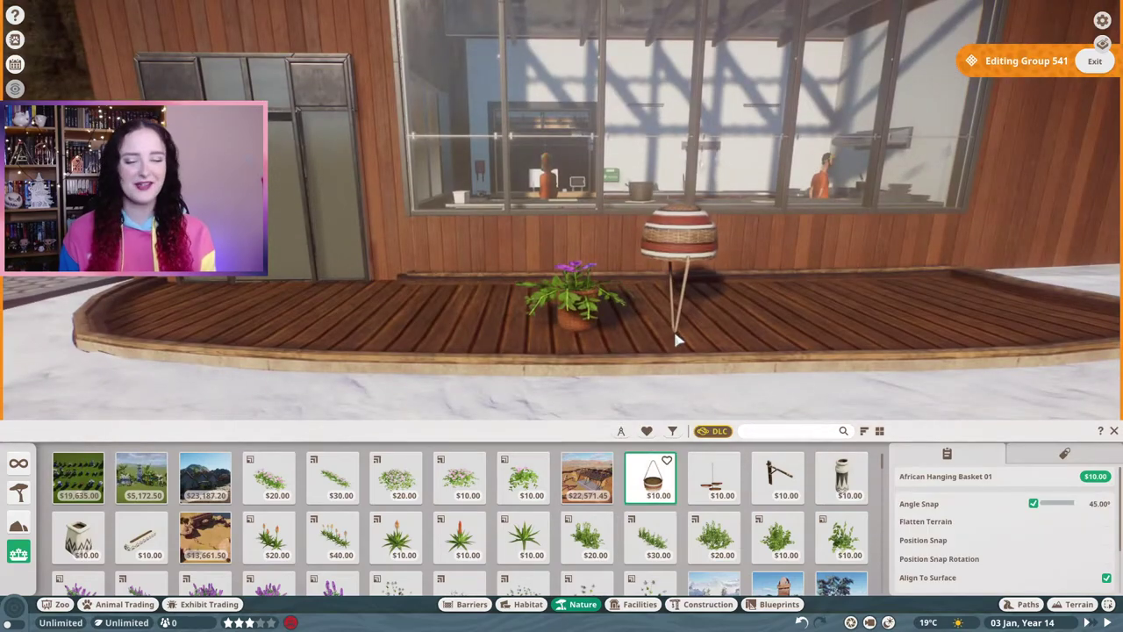
right_click(676, 340)
click(707, 604)
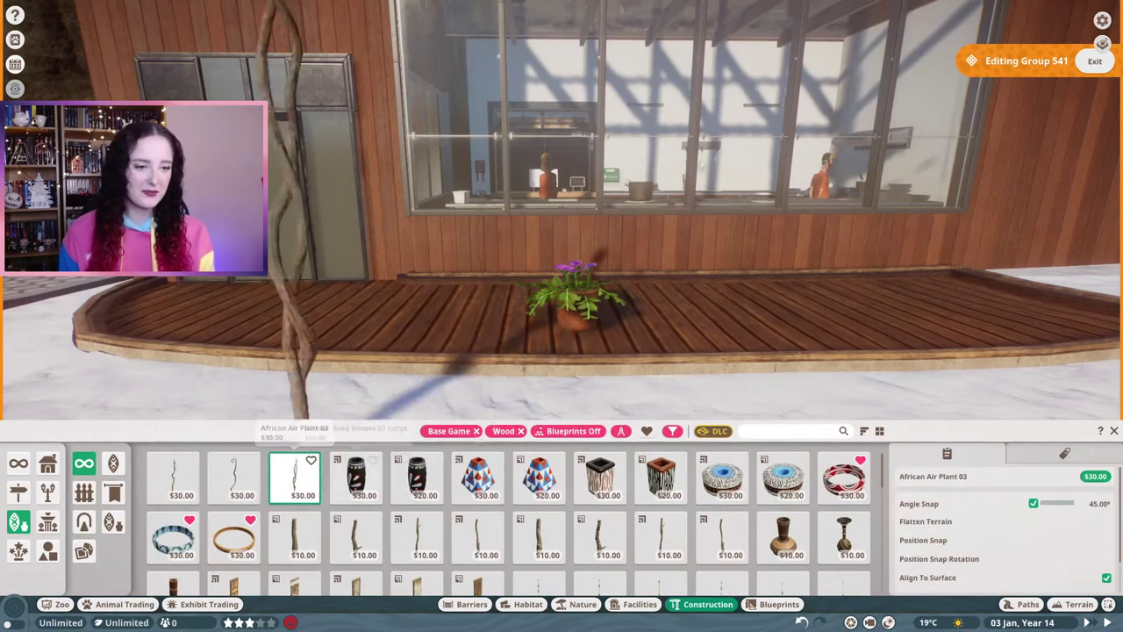
right_click(533, 350)
scroll(614, 527, down, 1)
- Try African Disc Bunting Beads variants and select the potted plant with its hanger
click(599, 544)
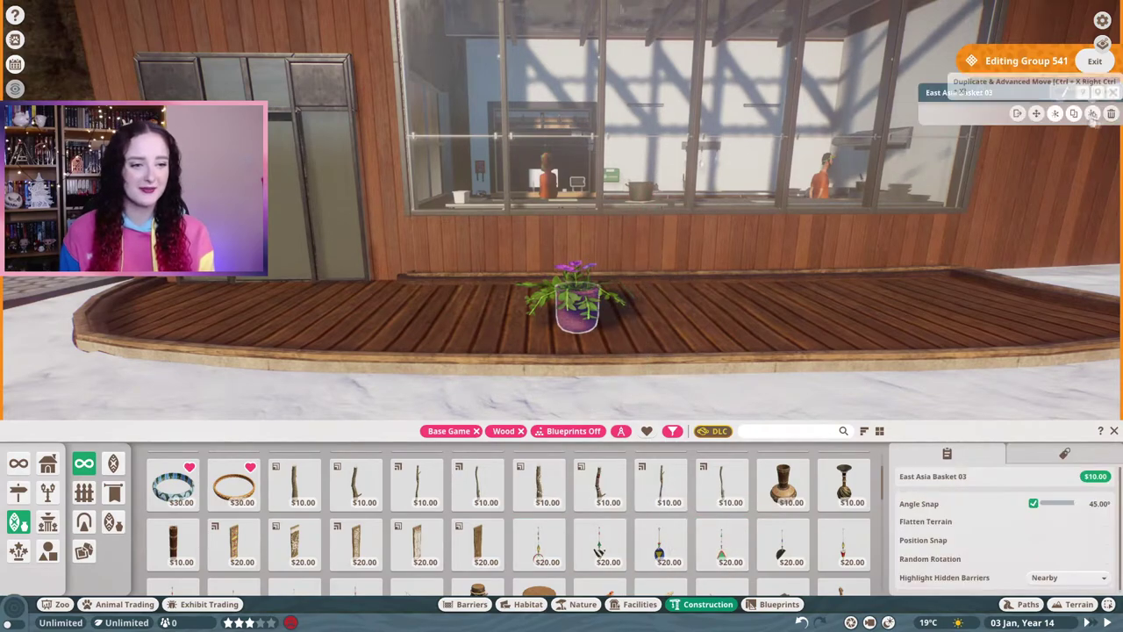
scroll(622, 377, up, 2)
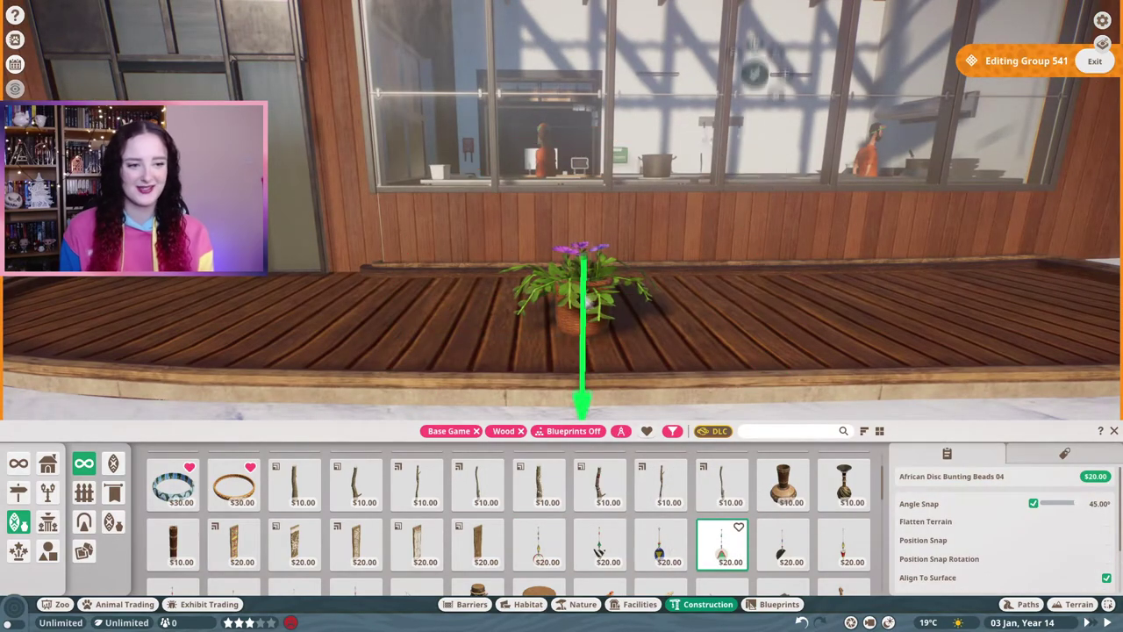
scroll(474, 191, up, 3)
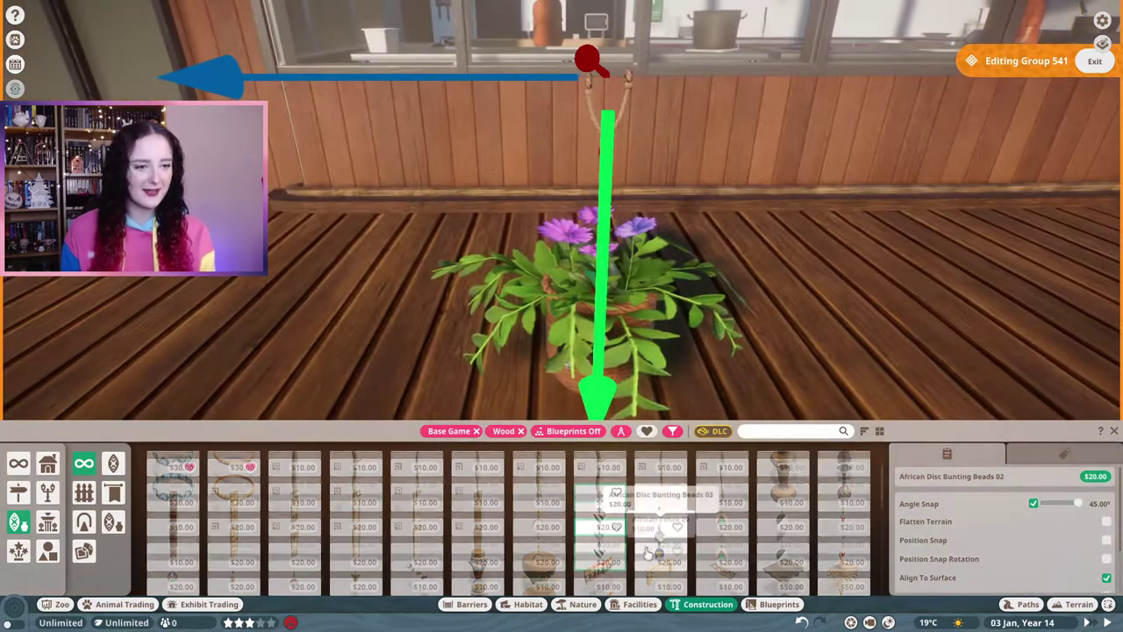
scroll(492, 527, down, 1)
click(172, 551)
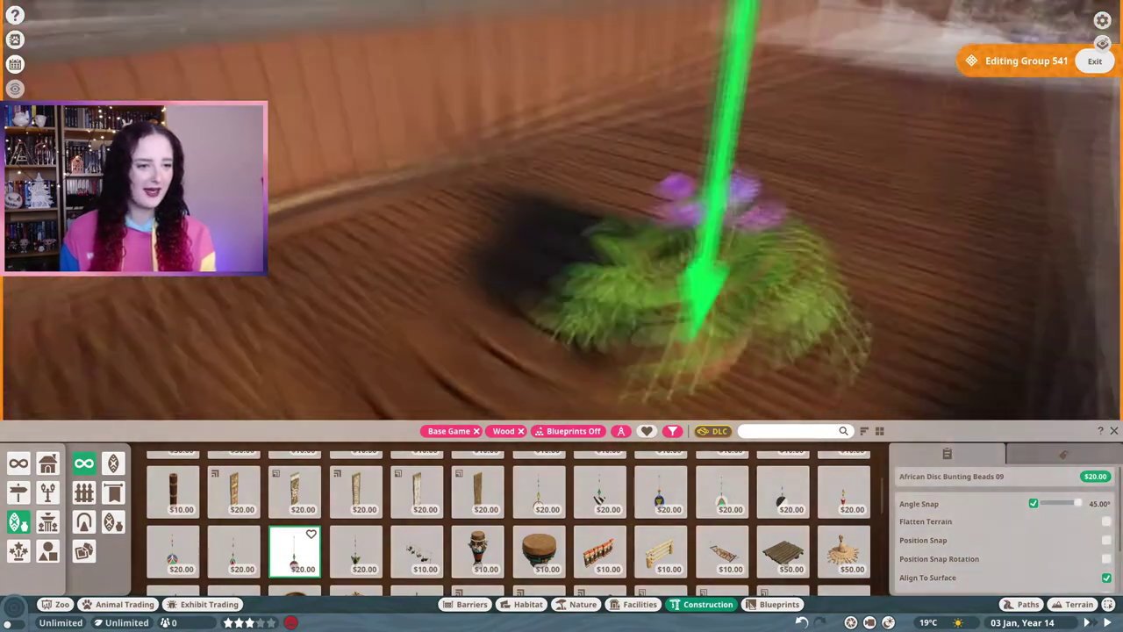
click(357, 551)
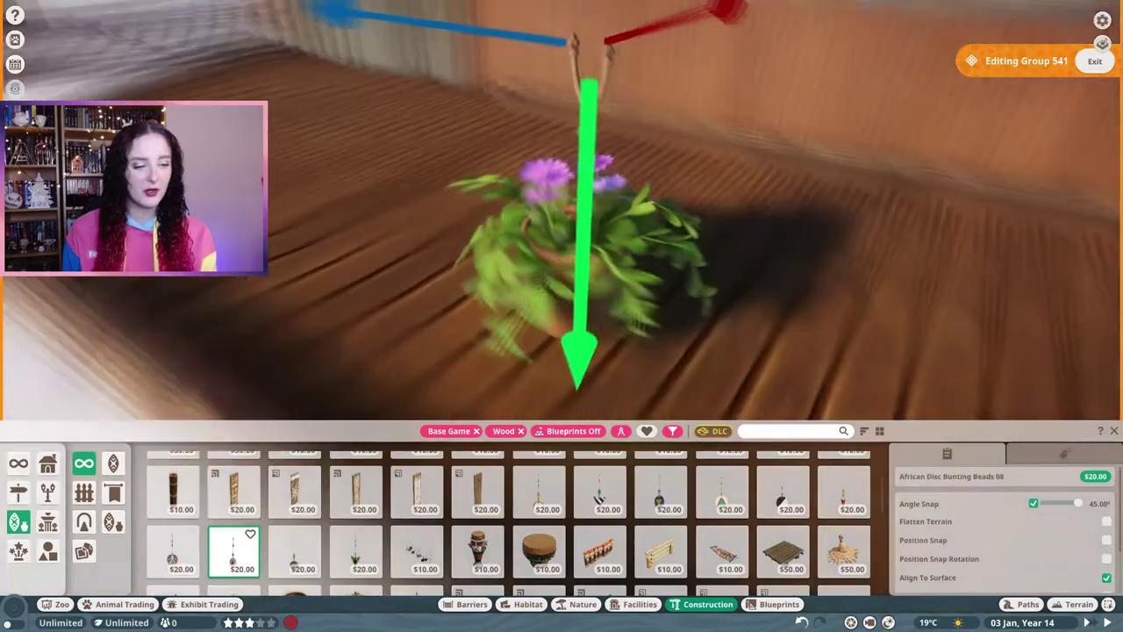
click(566, 281)
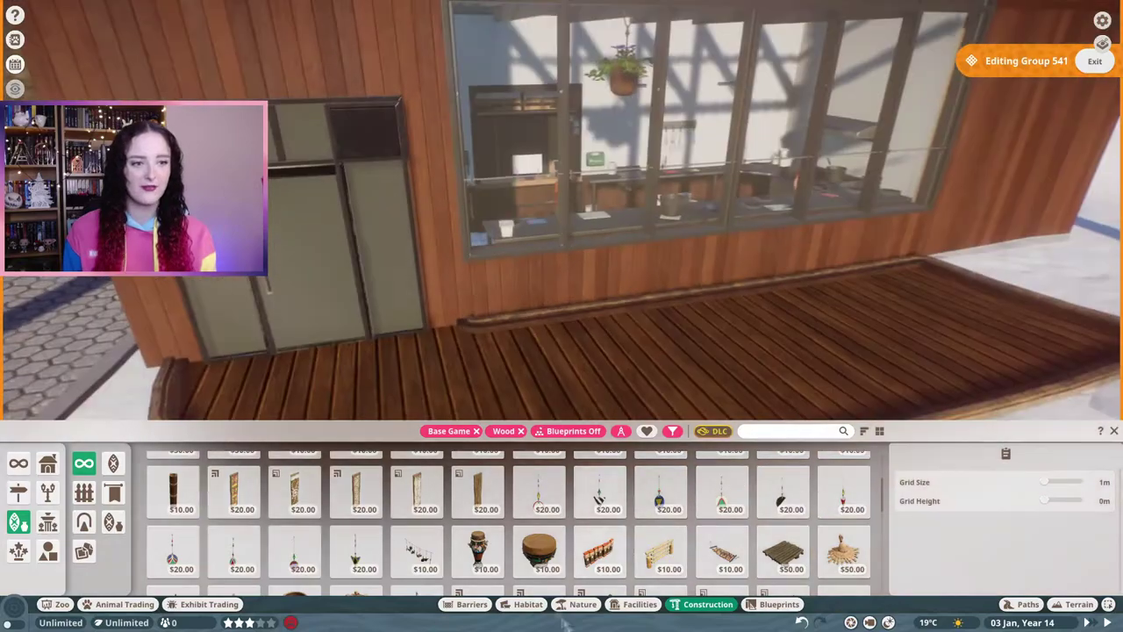
- Place a wooden bucket pot on the porch deck
scroll(790, 527, up, 2)
click(843, 537)
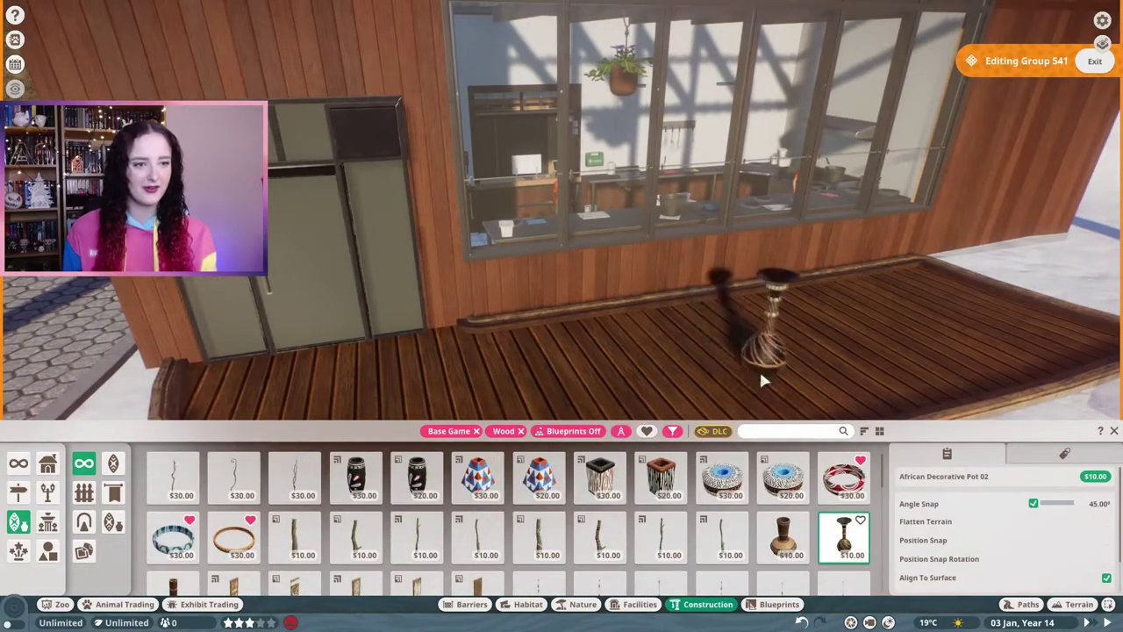
scroll(617, 516, down, 3)
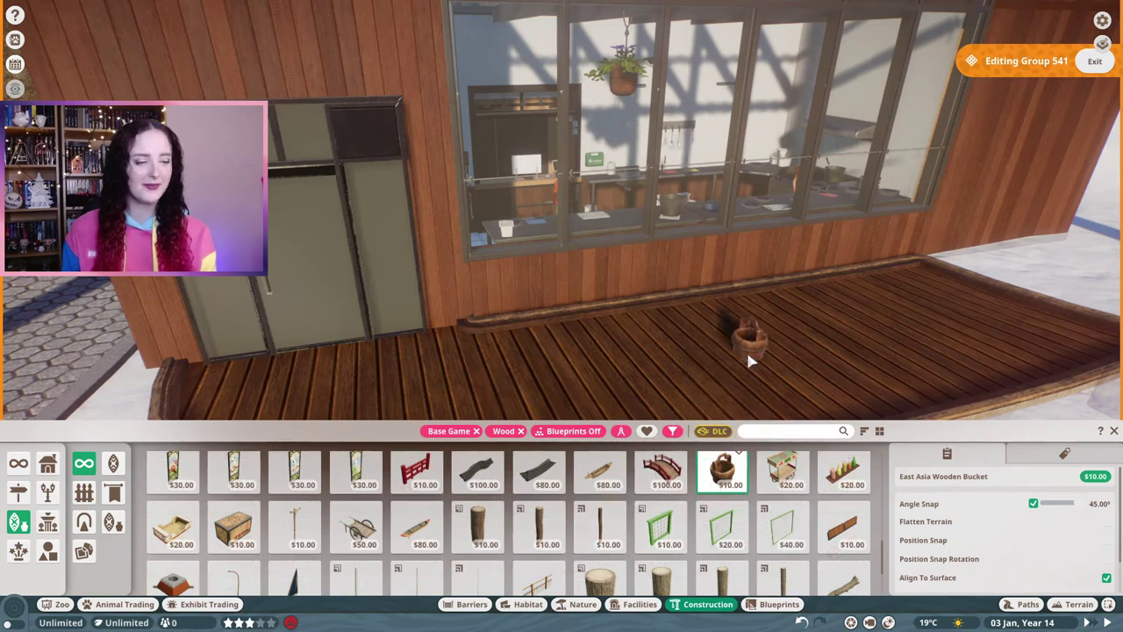
click(748, 360)
scroll(681, 523, down, 2)
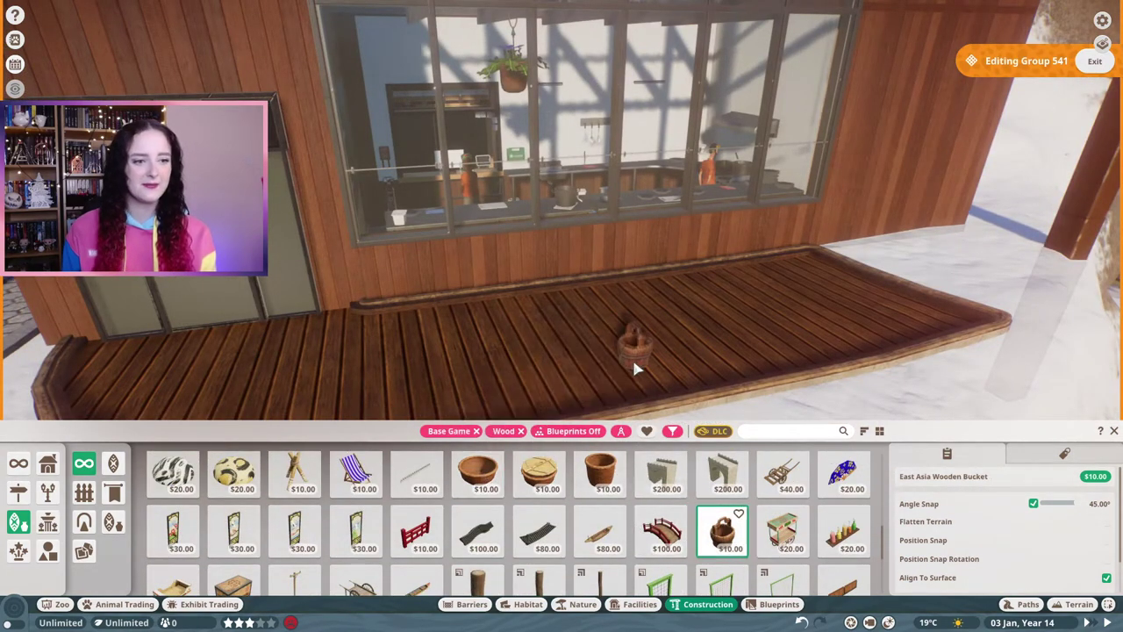
- Return to the plant catalog and pick up the fern planter by the wall
click(582, 603)
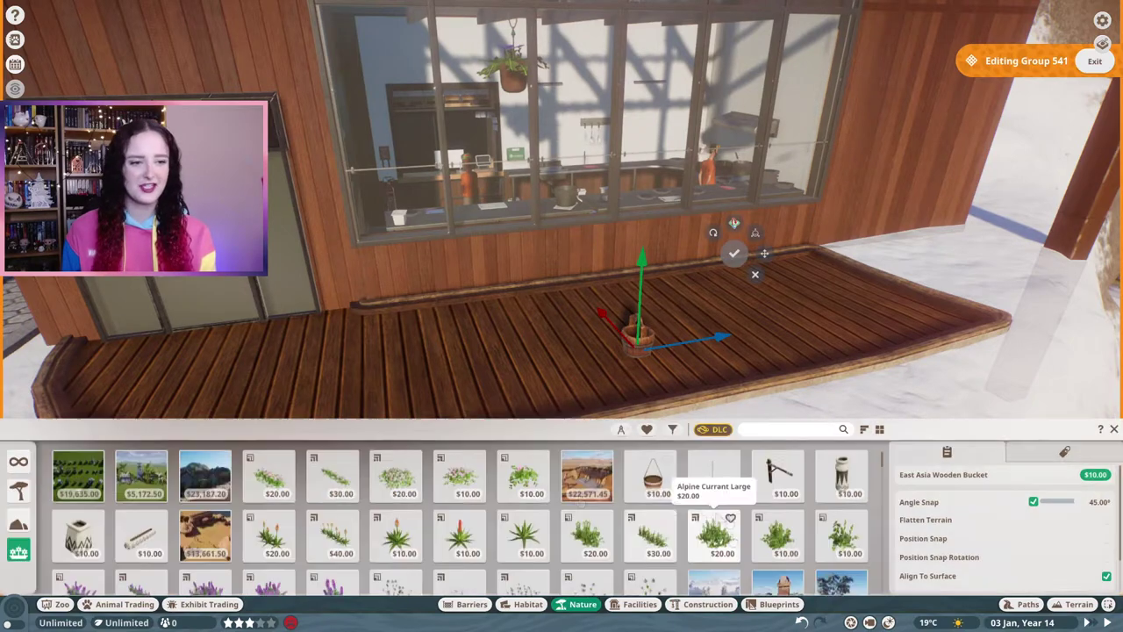
key(e)
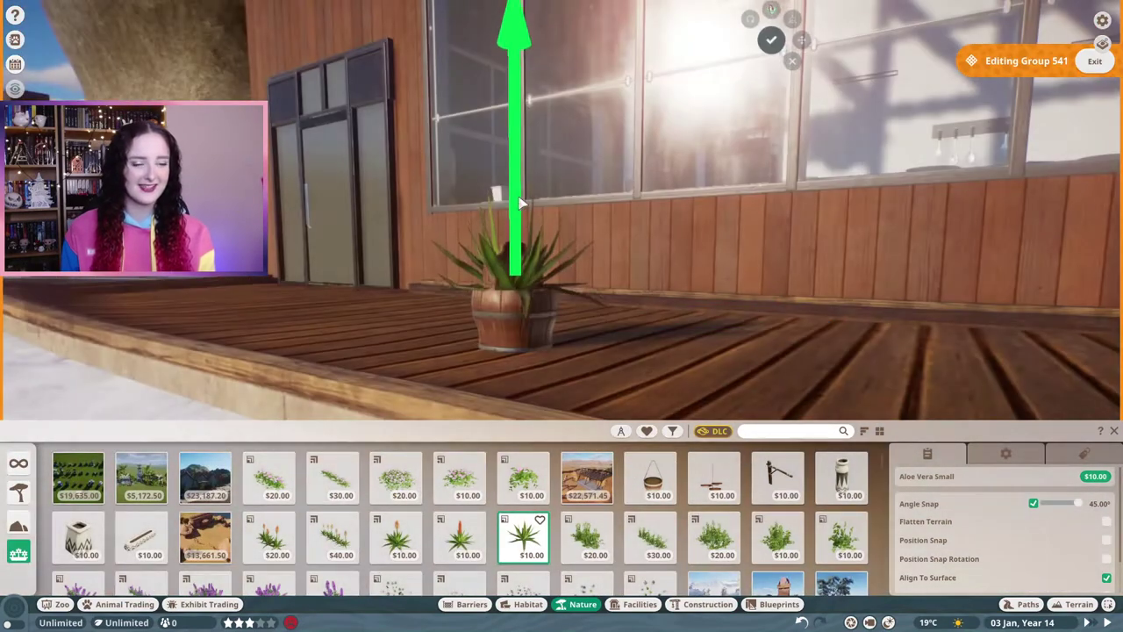
key(e)
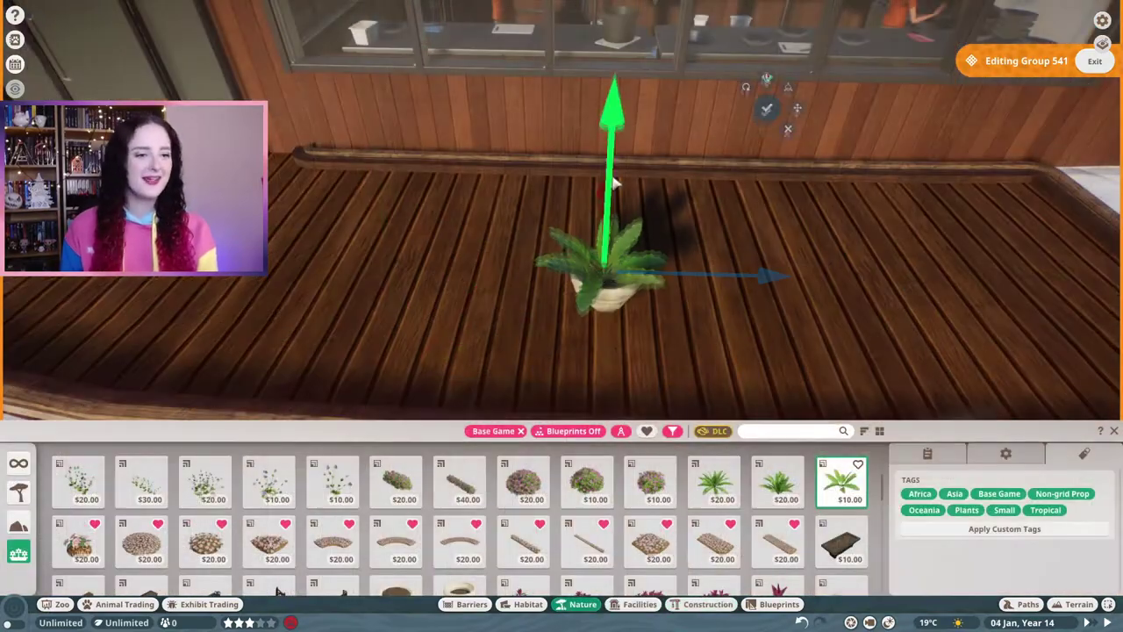
key(e)
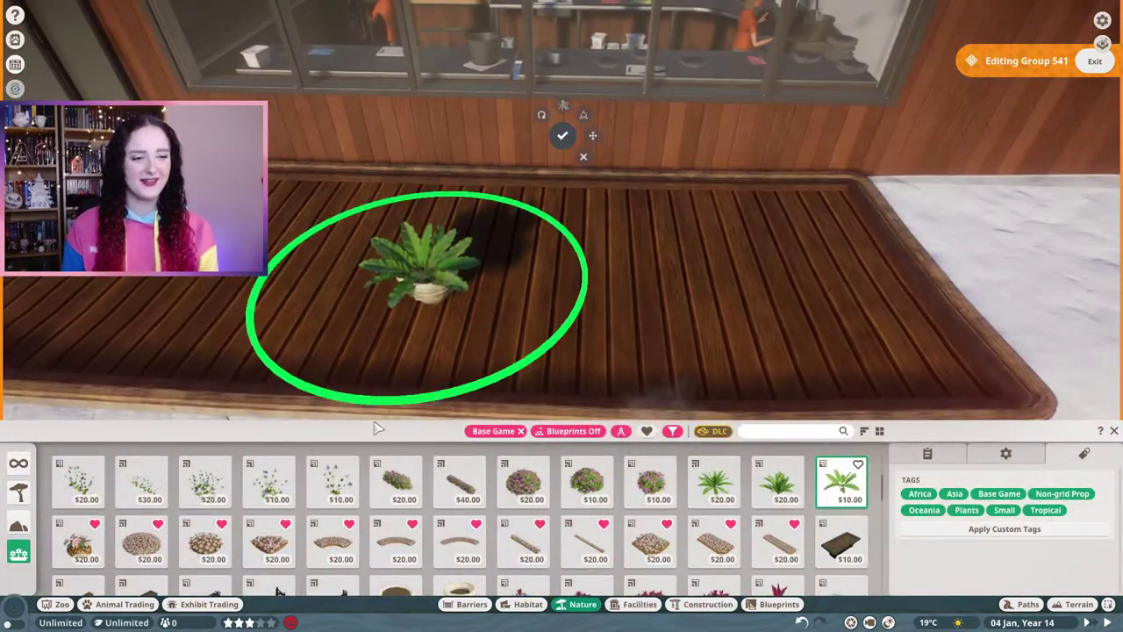
click(595, 158)
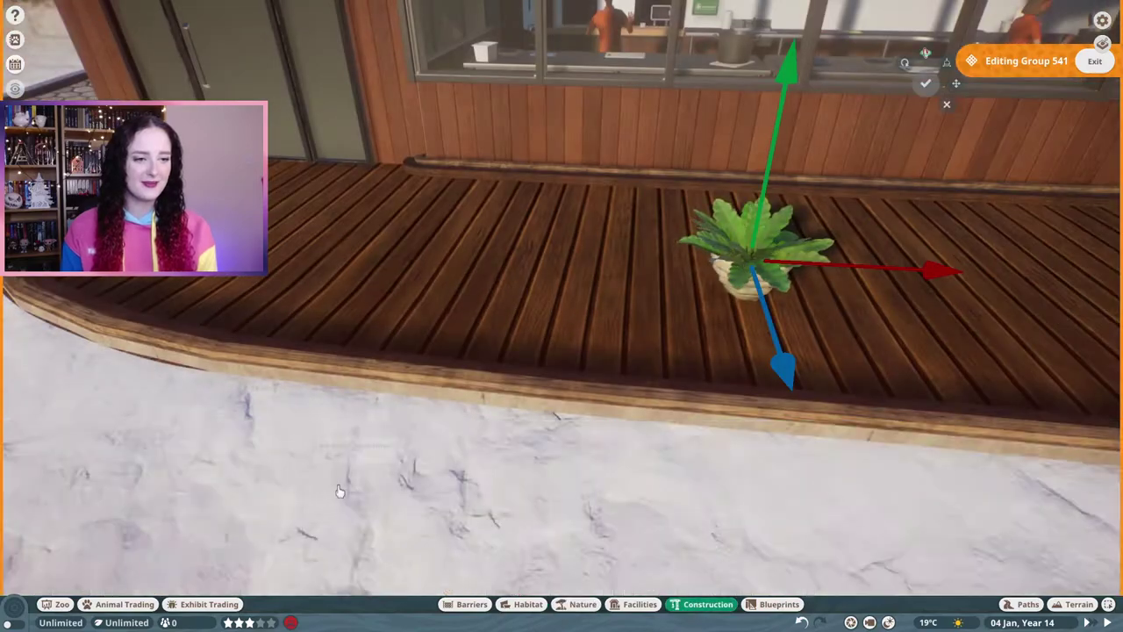
scroll(342, 493, down, 1)
- Switch the fern to rotation mode, inspect it, and select the bead strand above
key(e)
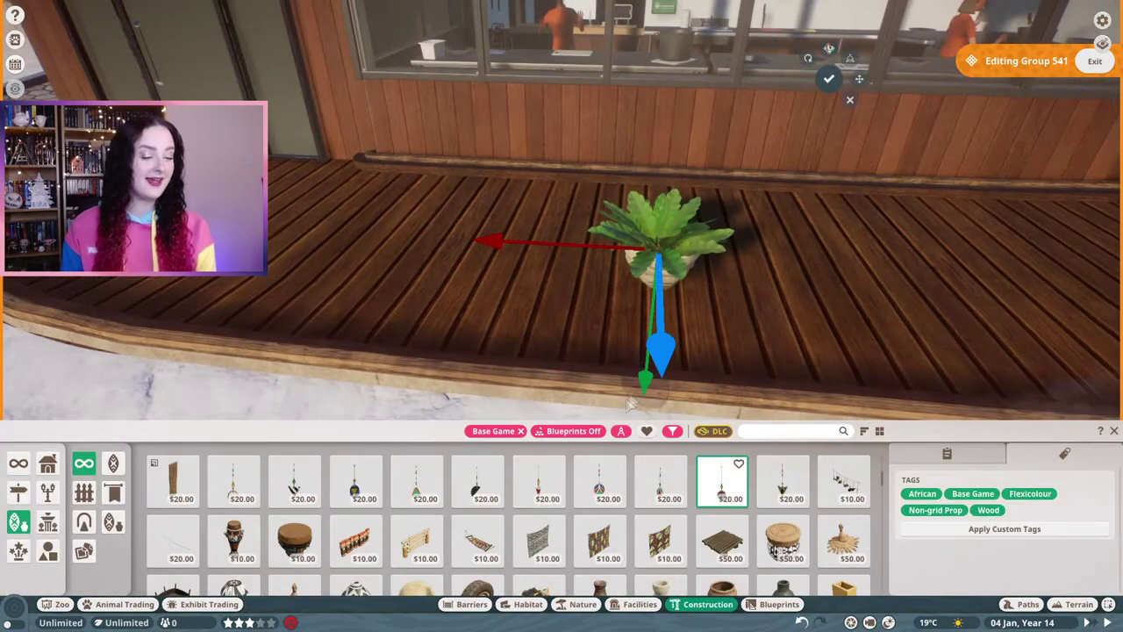
key(e)
key(e)
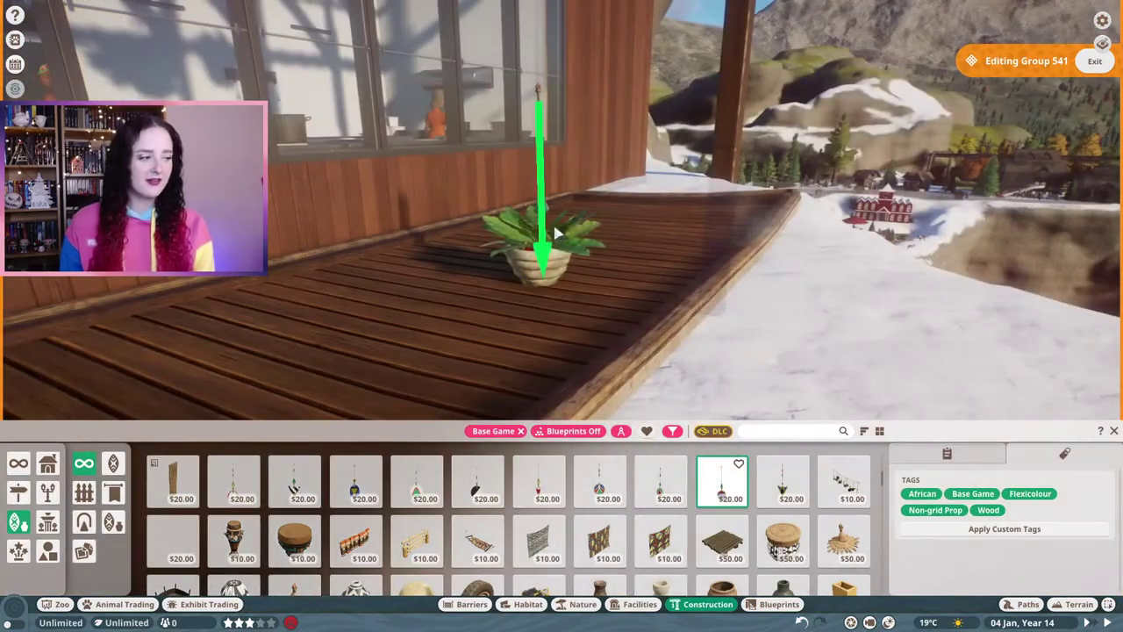
key(e)
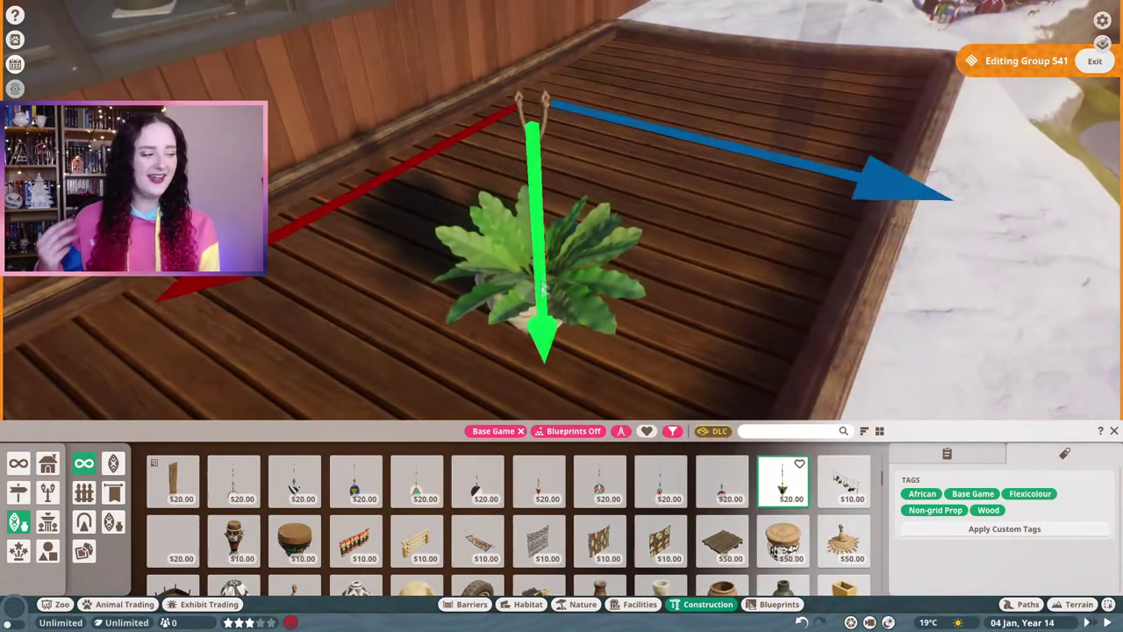
key(e)
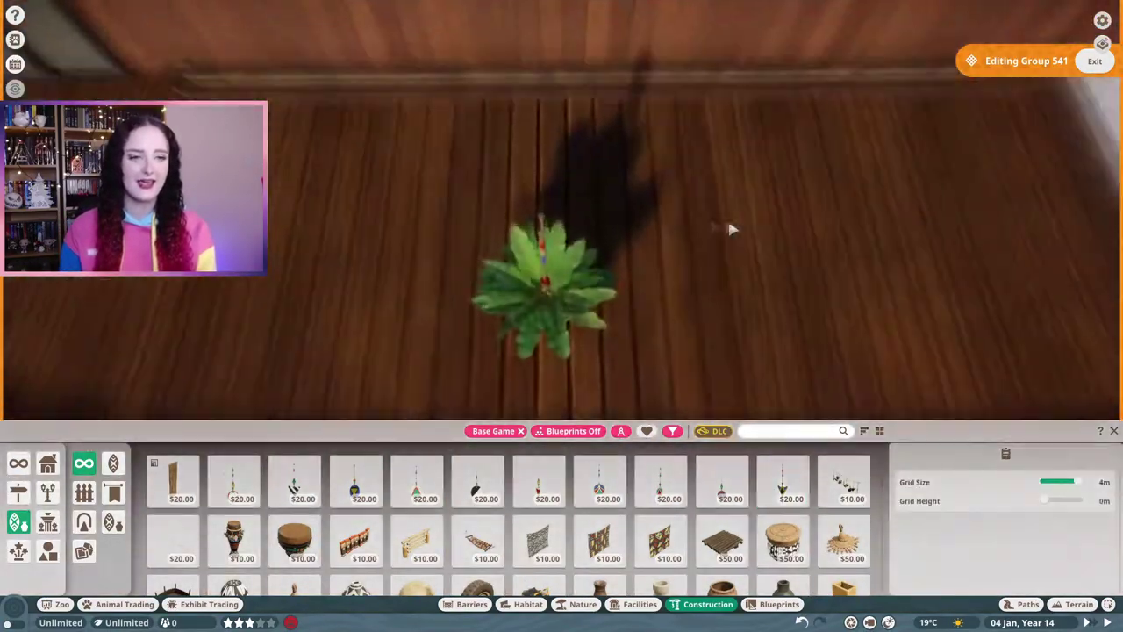
click(537, 235)
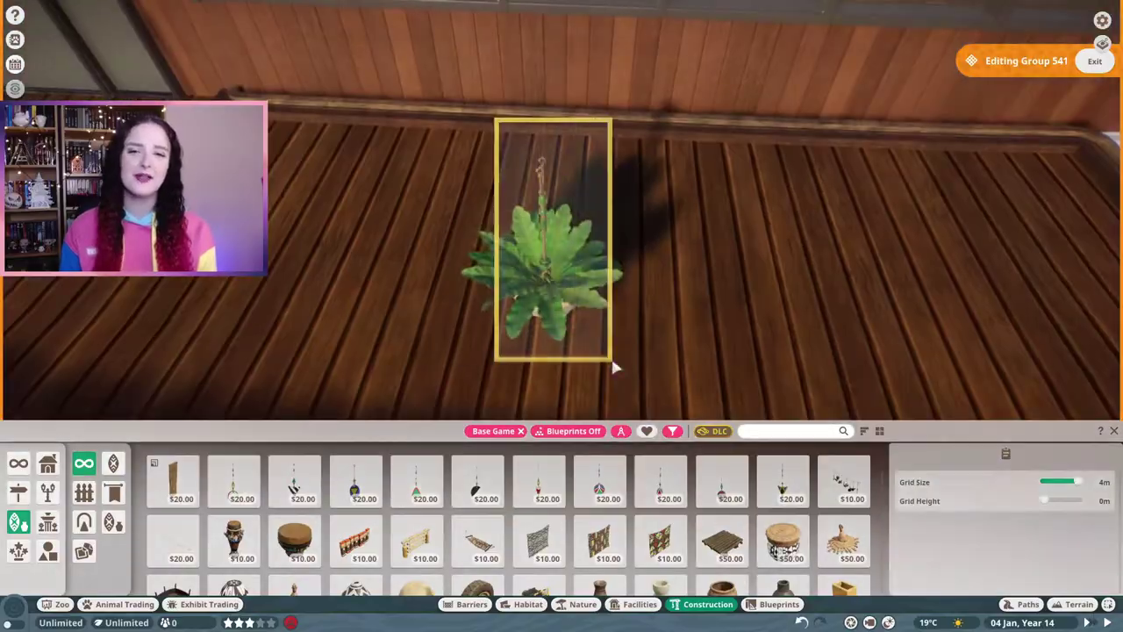
- Lift the four-piece hanging fern group up above the kitchen counter
click(611, 366)
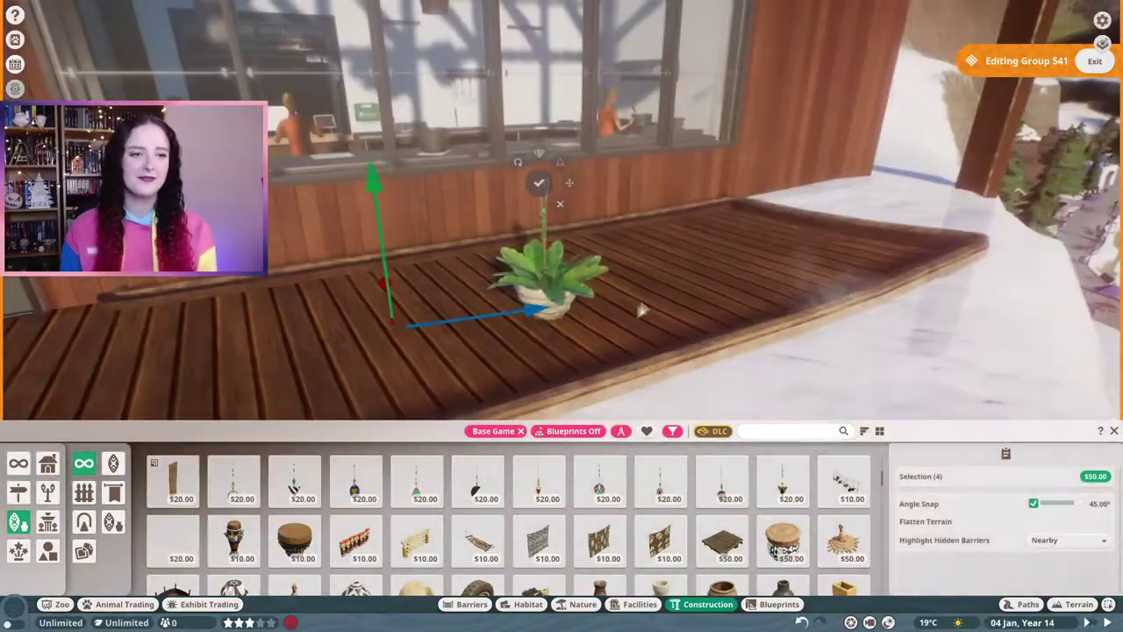
scroll(518, 85, down, 5)
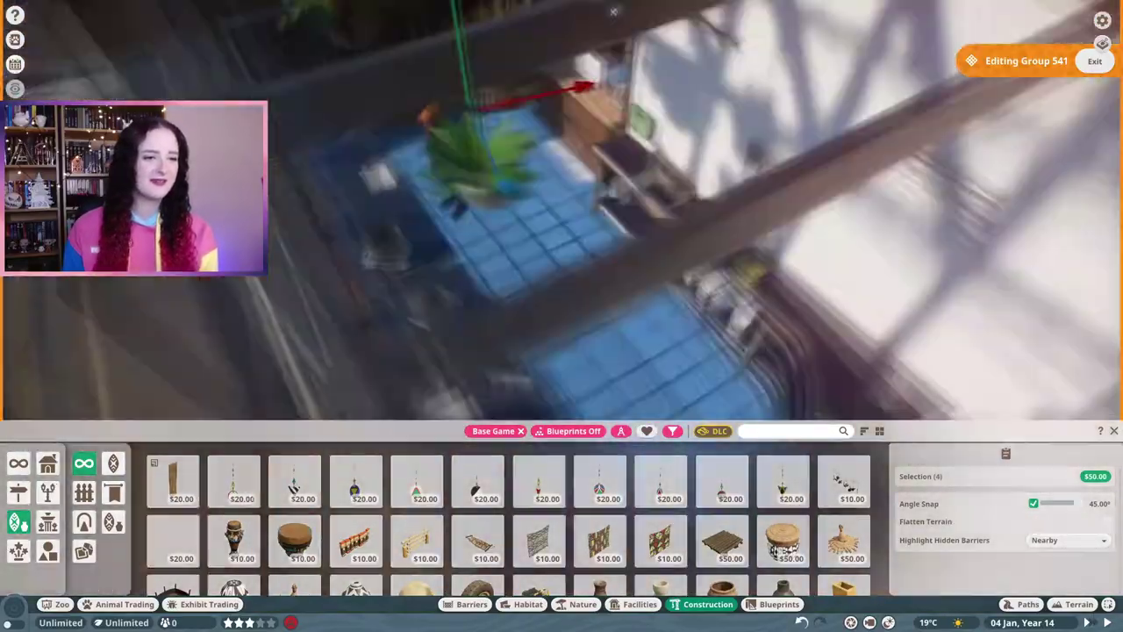
scroll(569, 279, up, 3)
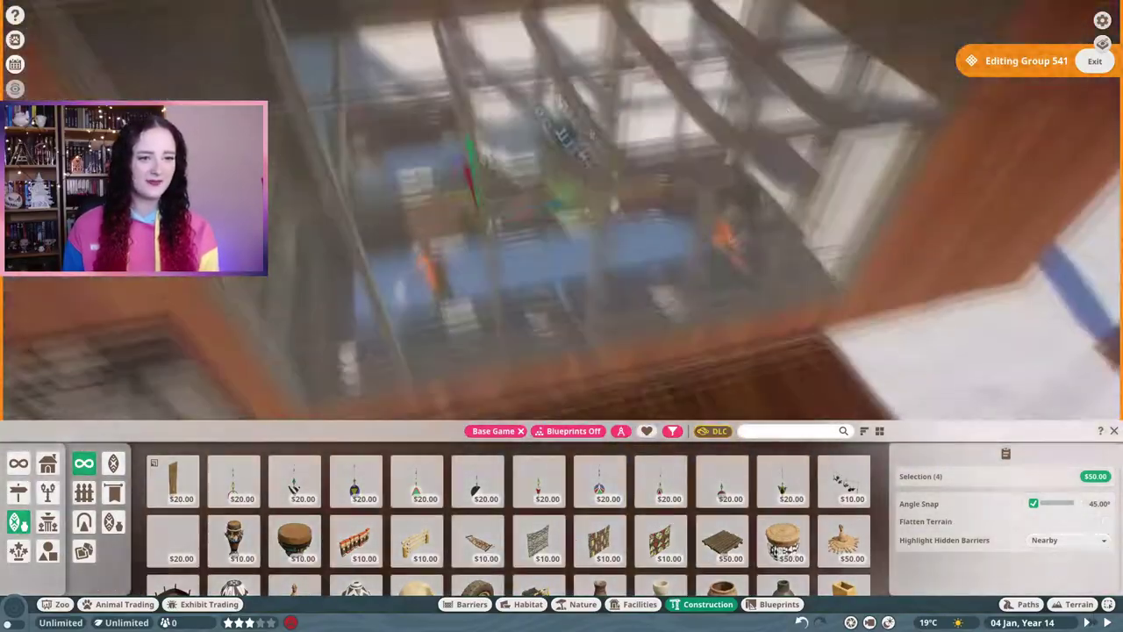
scroll(569, 279, up, 3)
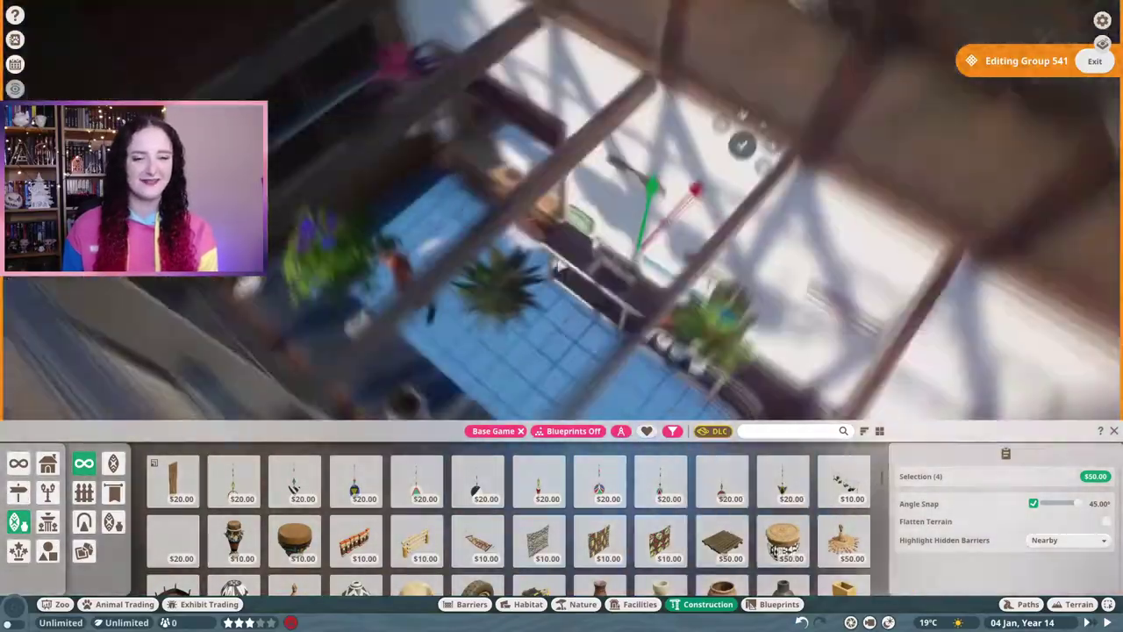
scroll(569, 279, up, 3)
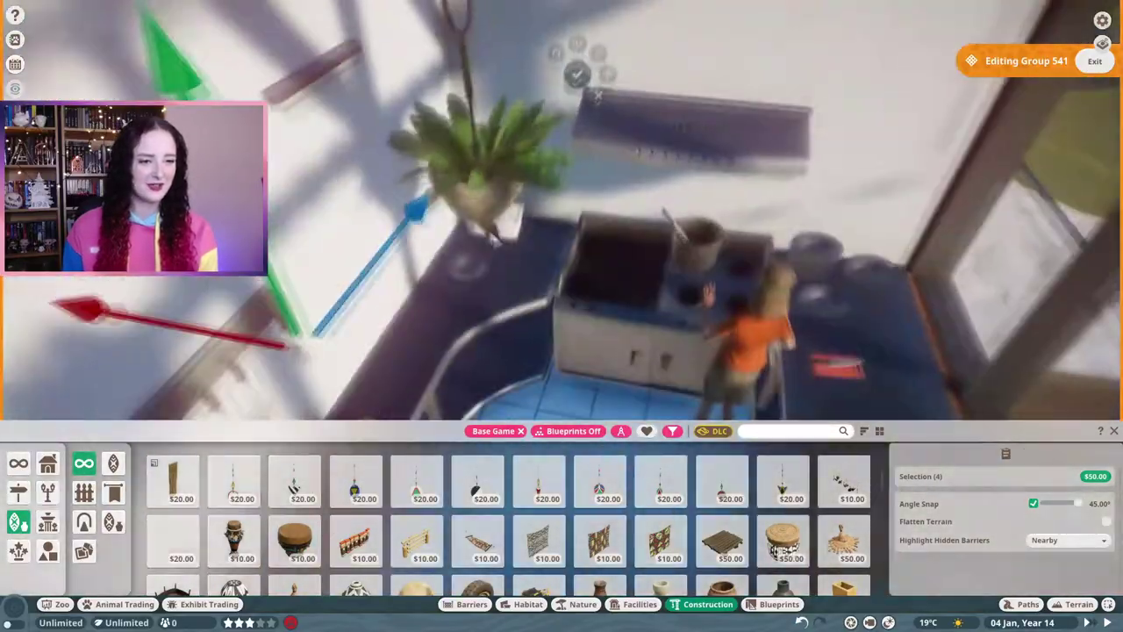
scroll(496, 247, up, 3)
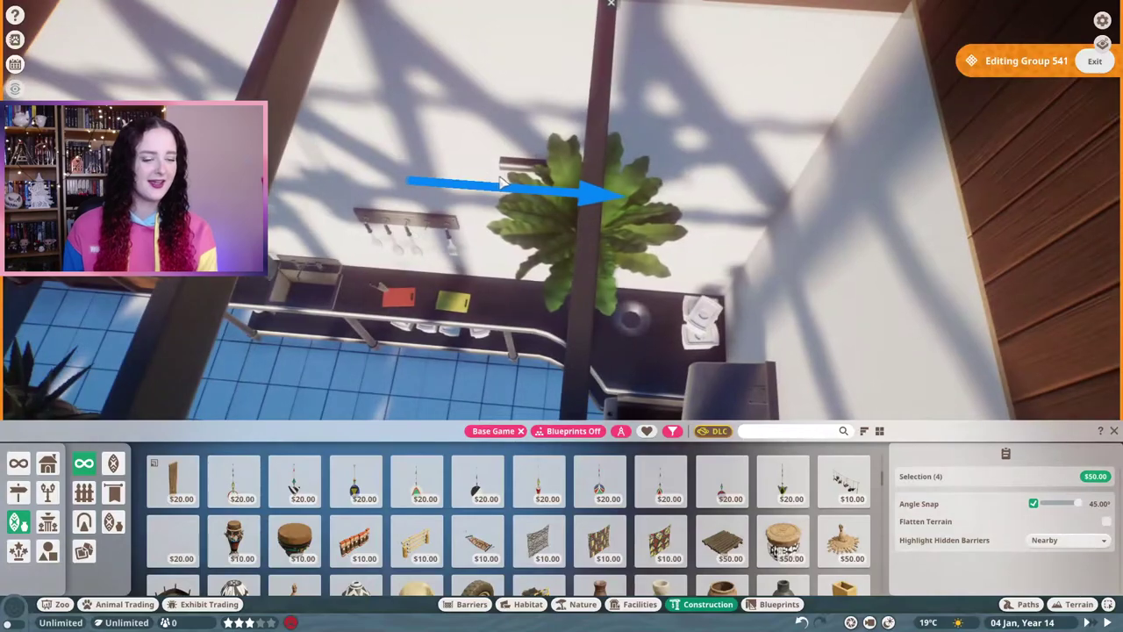
click(849, 131)
scroll(838, 141, down, 3)
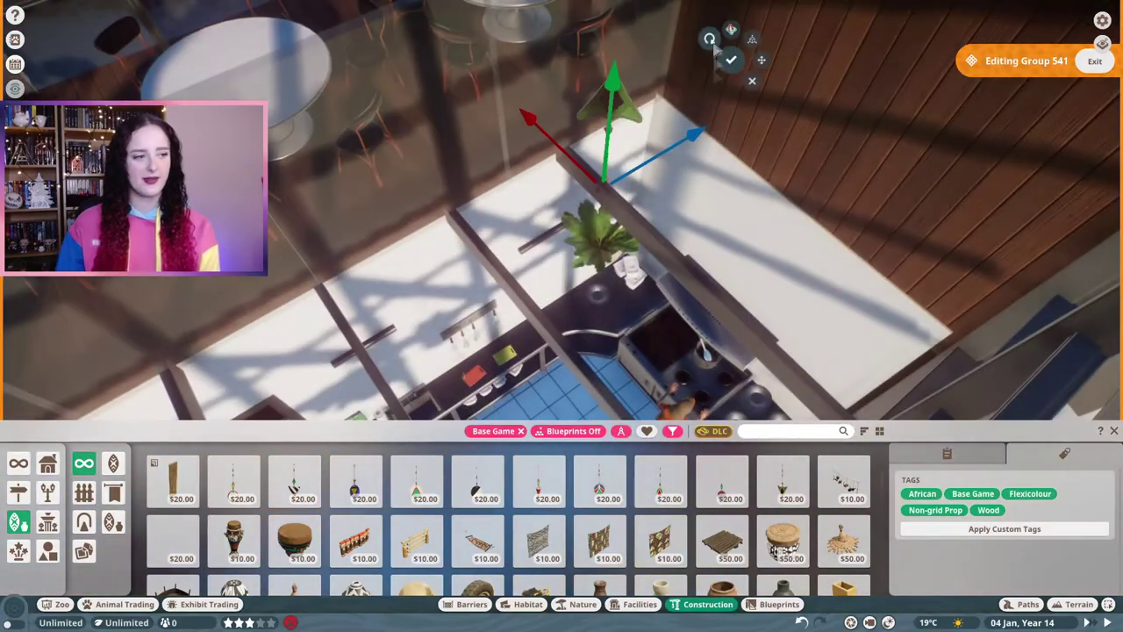
- Deselect the planter, pick a terracotta pot, and browse to Vertical Wooden Plank Wall Floor
scroll(838, 141, up, 4)
scroll(562, 211, down, 5)
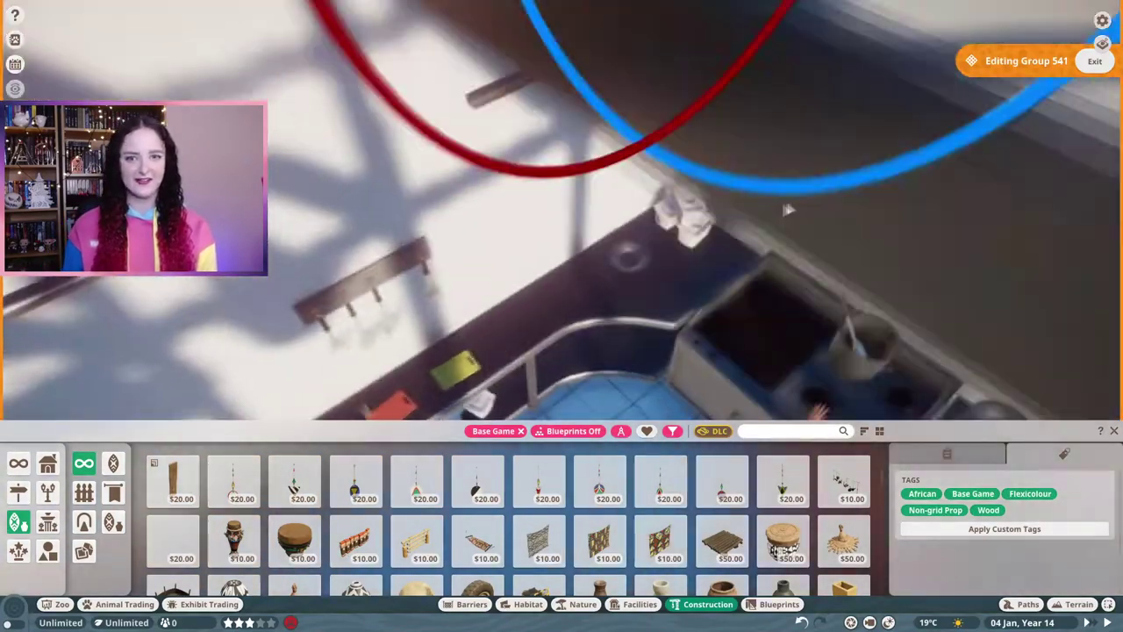
key(Escape)
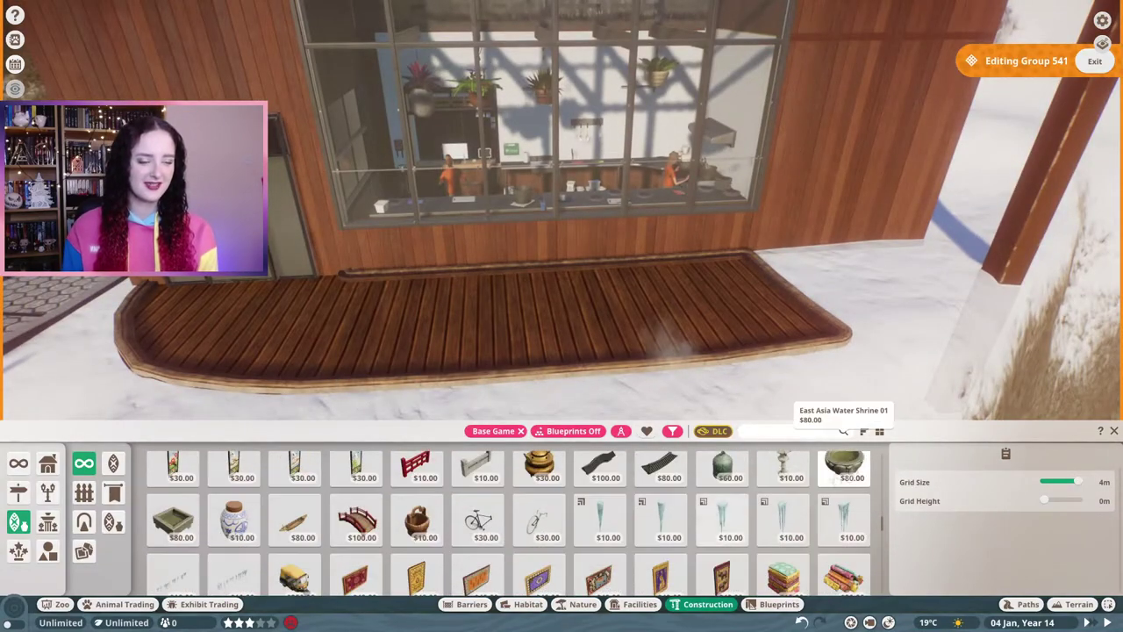
click(843, 464)
scroll(720, 525, down, 3)
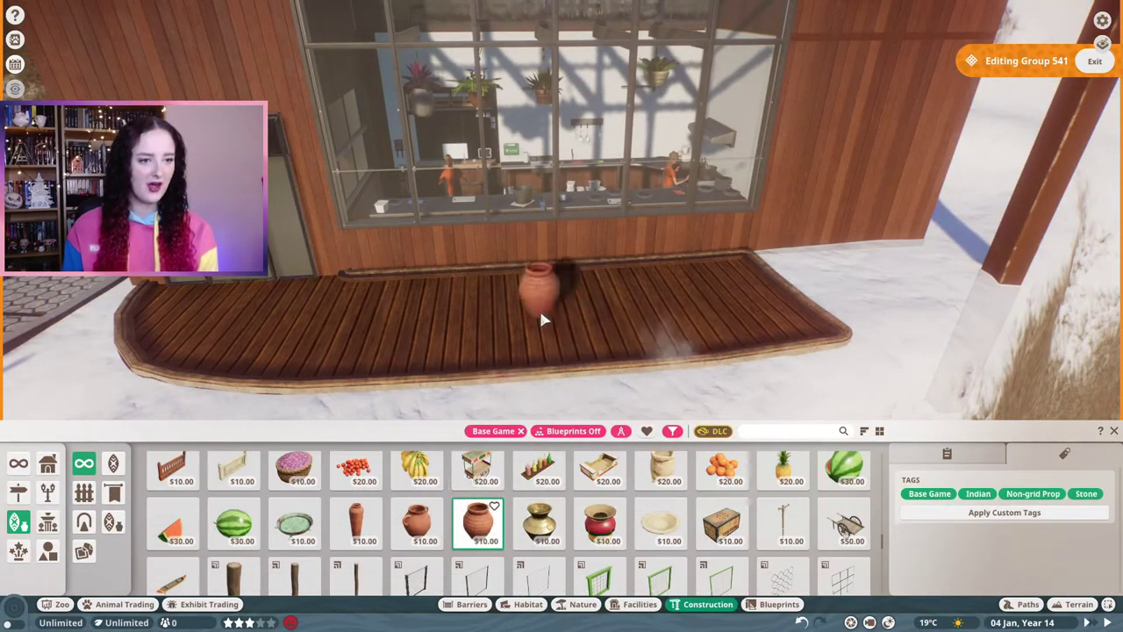
scroll(596, 496, down, 3)
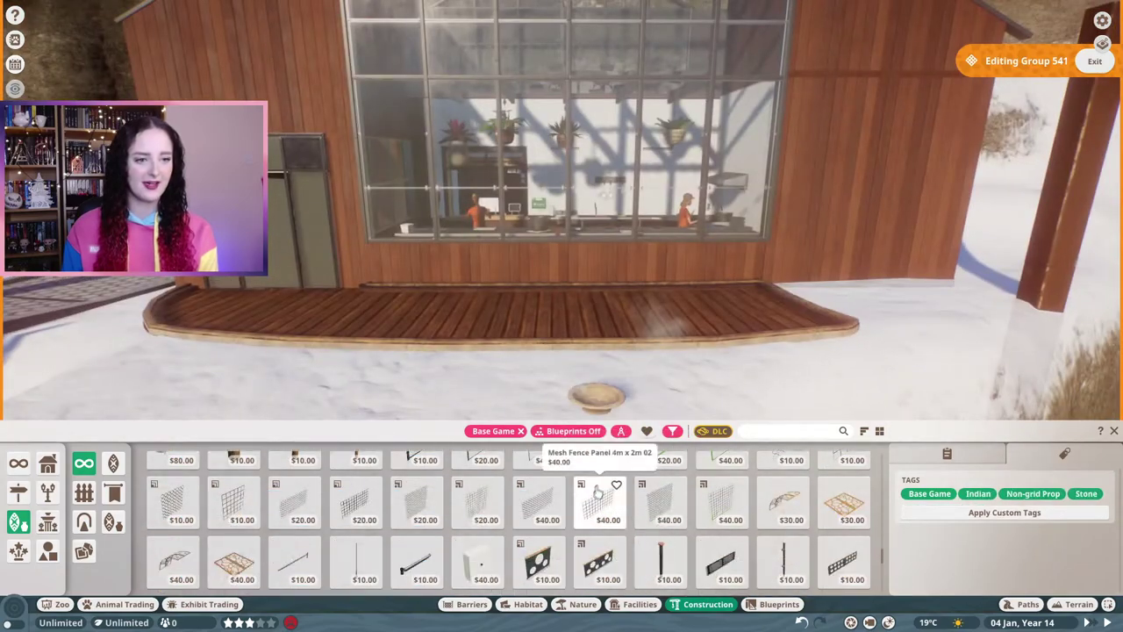
scroll(597, 494, up, 2)
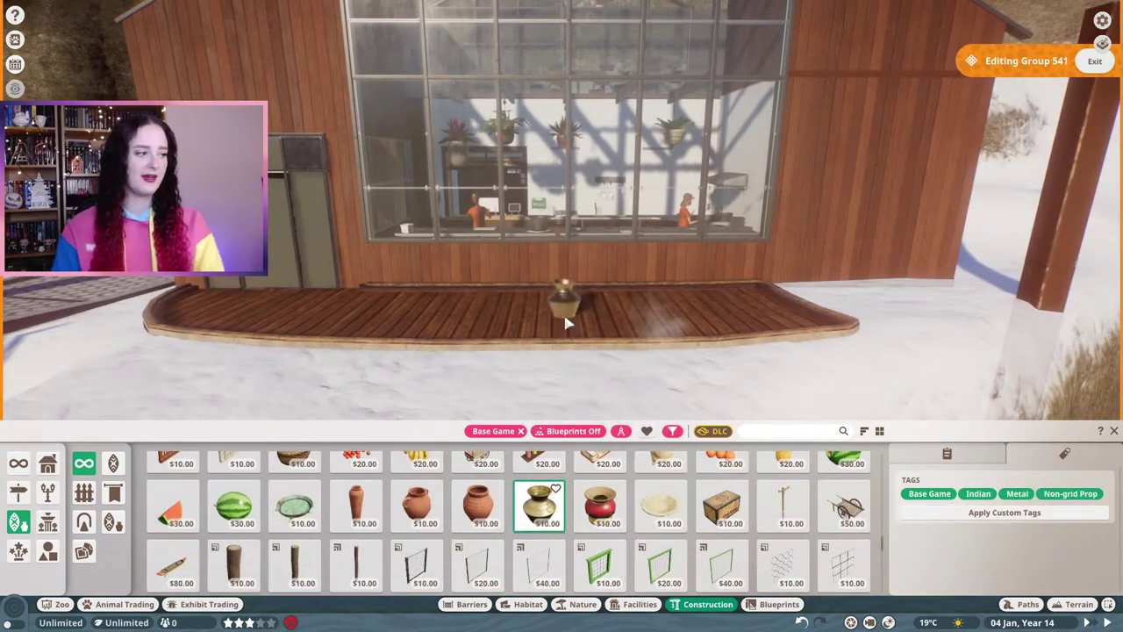
scroll(566, 323, up, 8)
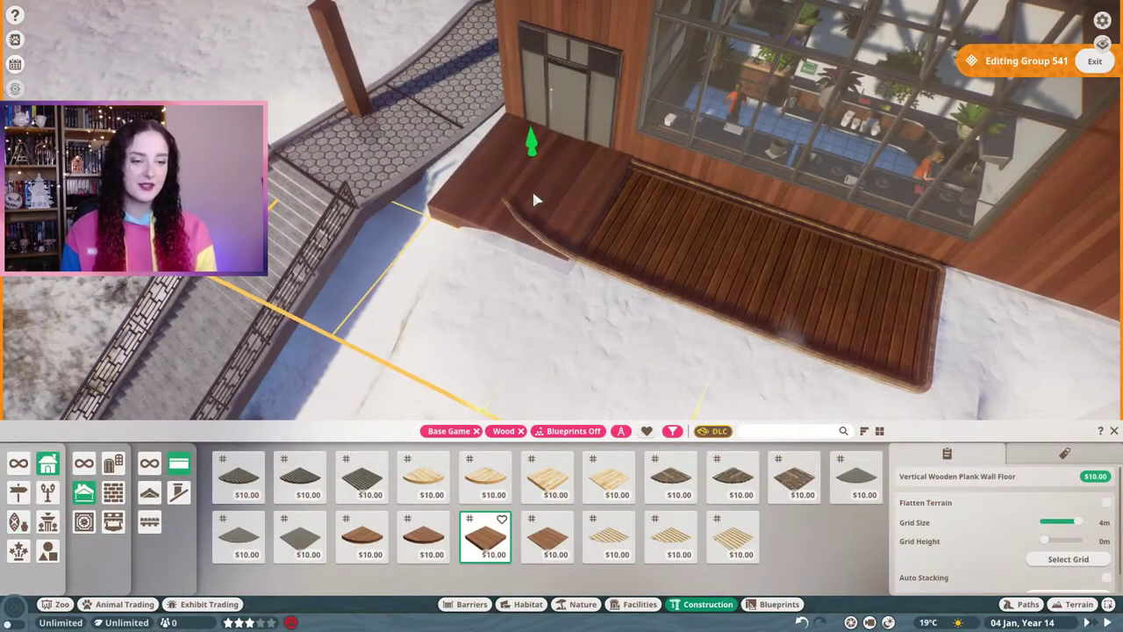
- Drag vertical wooden plank floor out from the building front, then exit group editing
drag(533, 184, 868, 296)
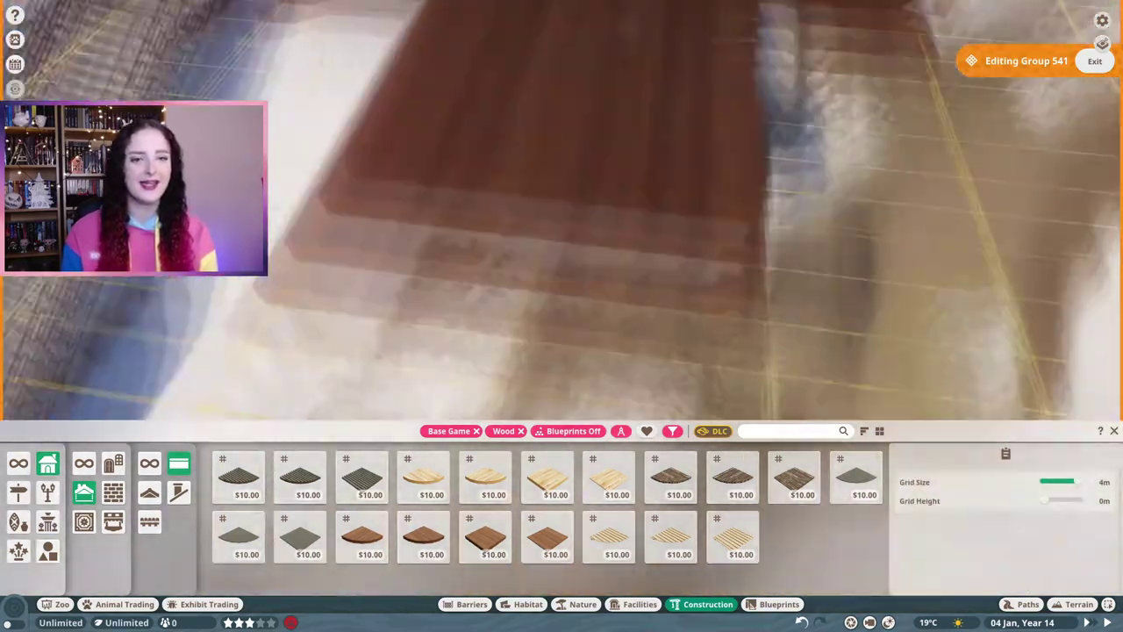
key(t)
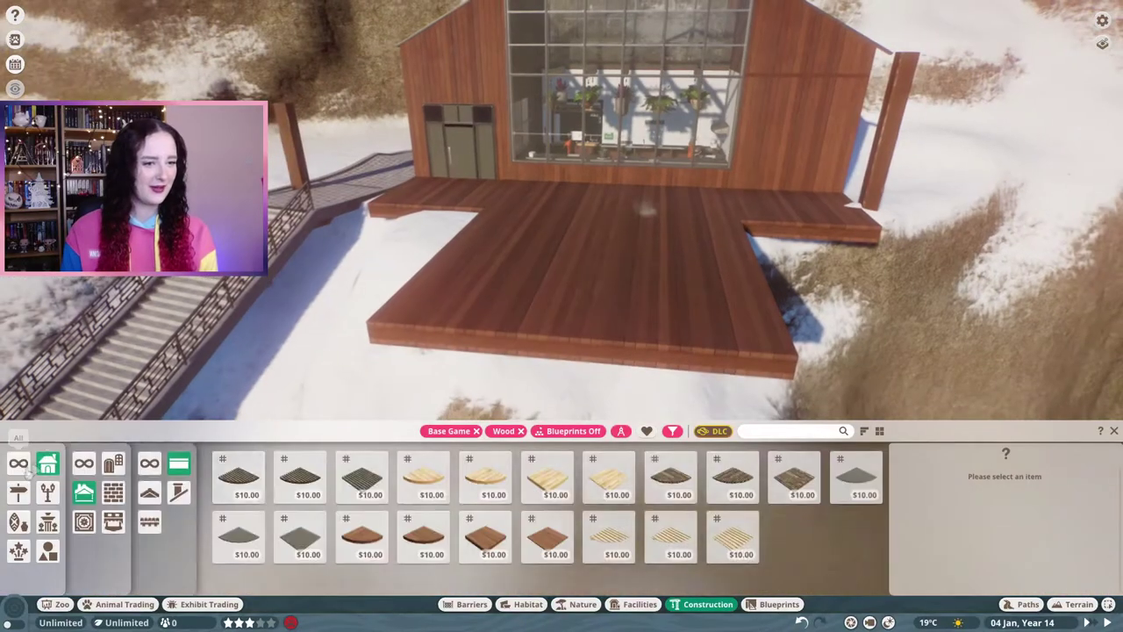
- Filter to East Asia pieces and place an unpainted 4m timber beam along the deck
scroll(541, 491, down, 3)
click(629, 344)
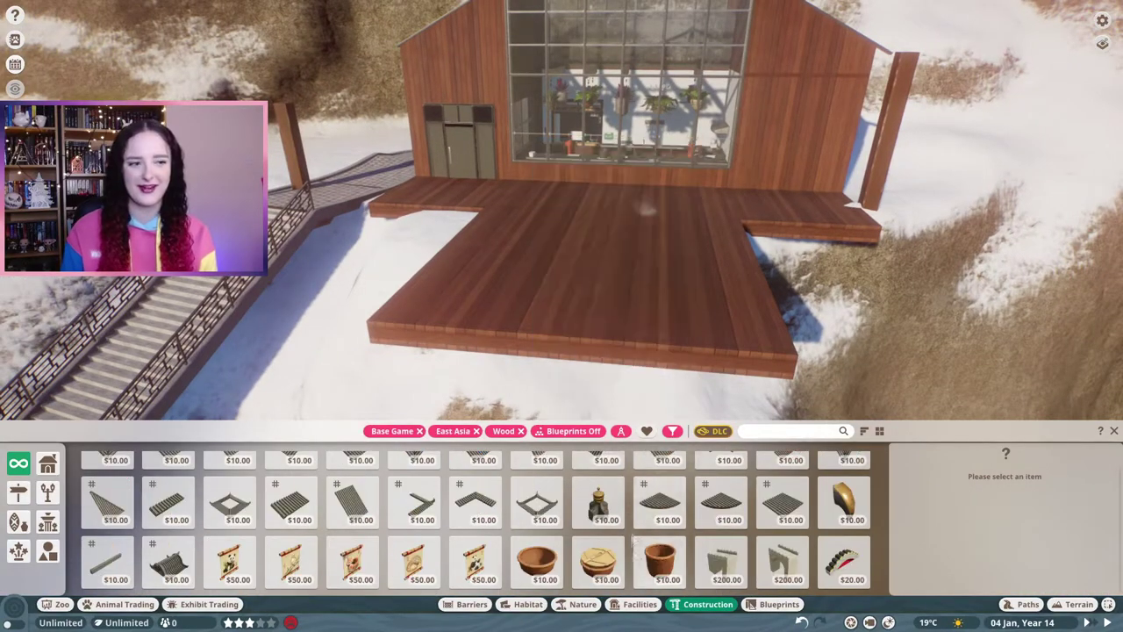
click(475, 509)
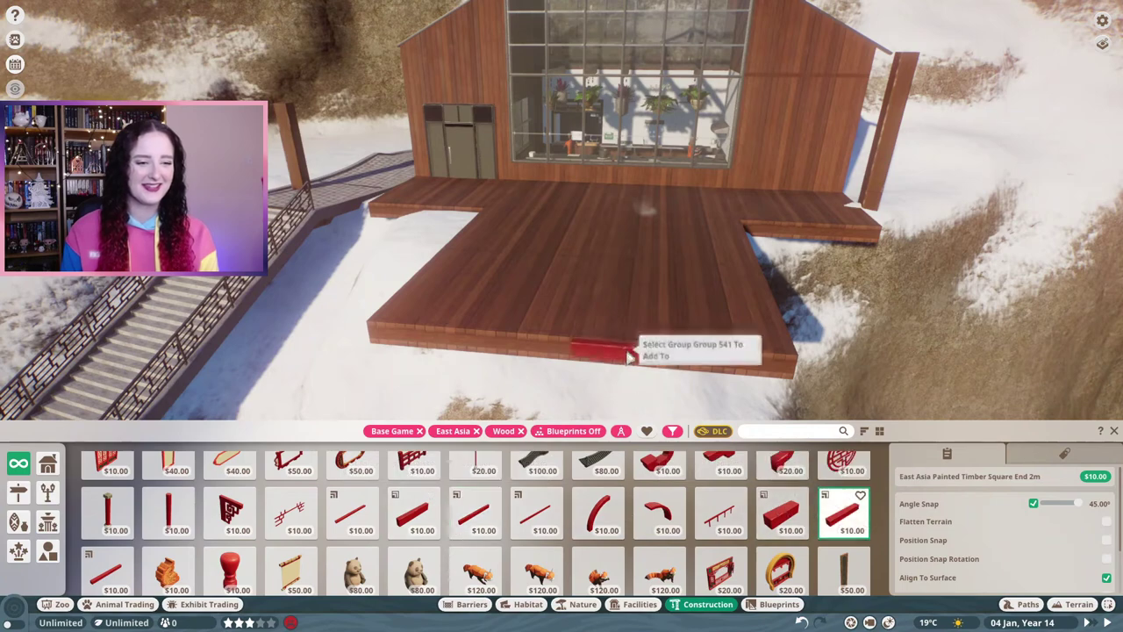
scroll(501, 521, down, 2)
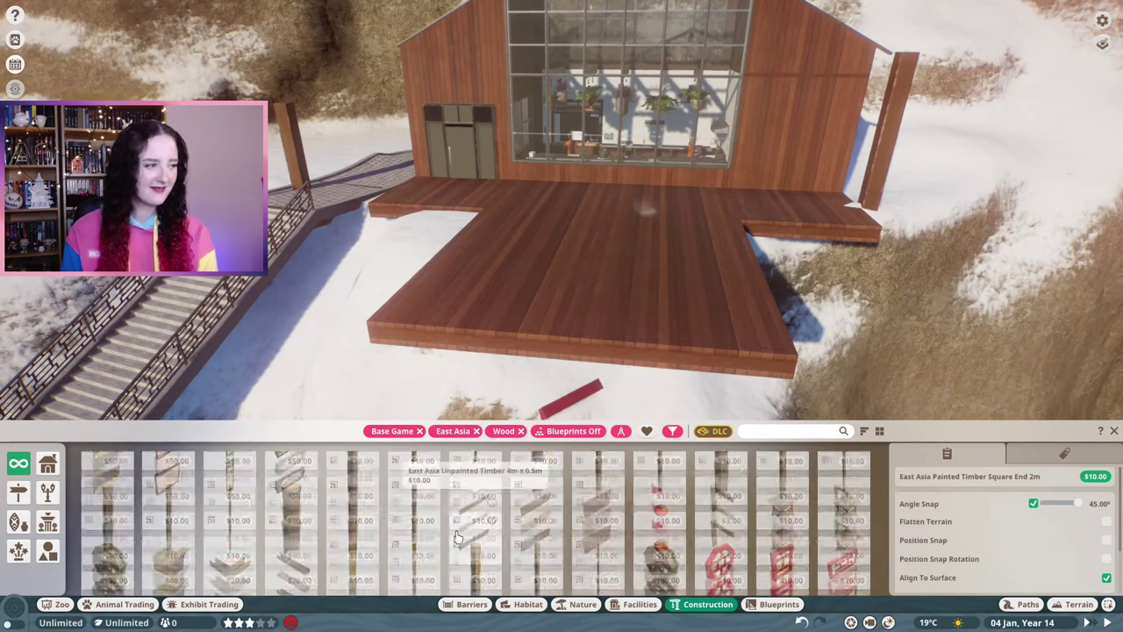
click(536, 571)
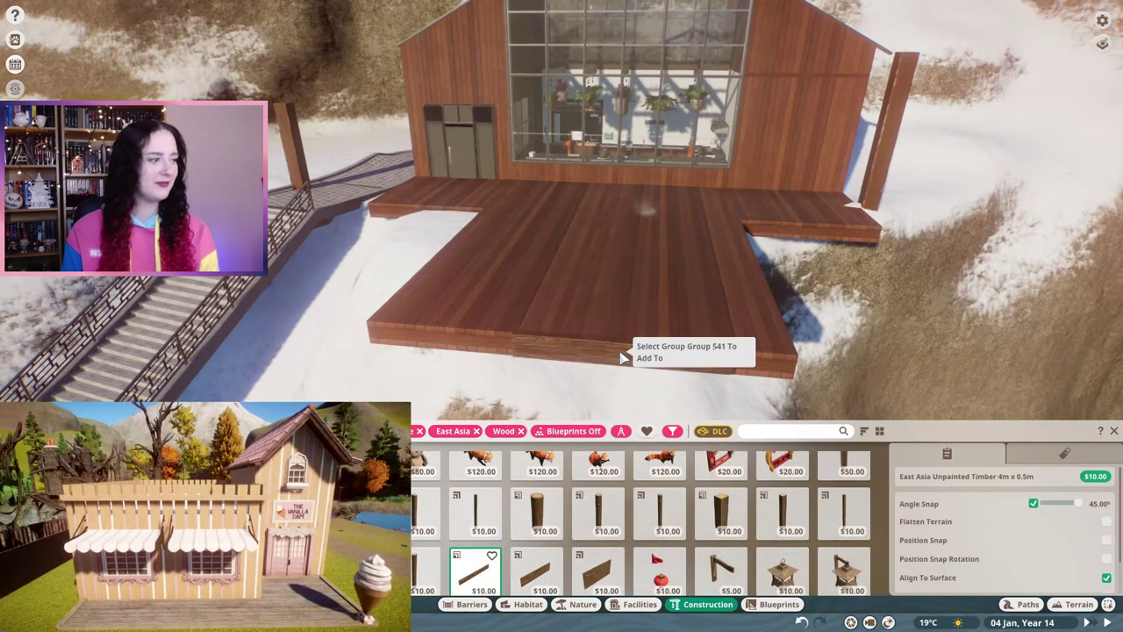
click(621, 357)
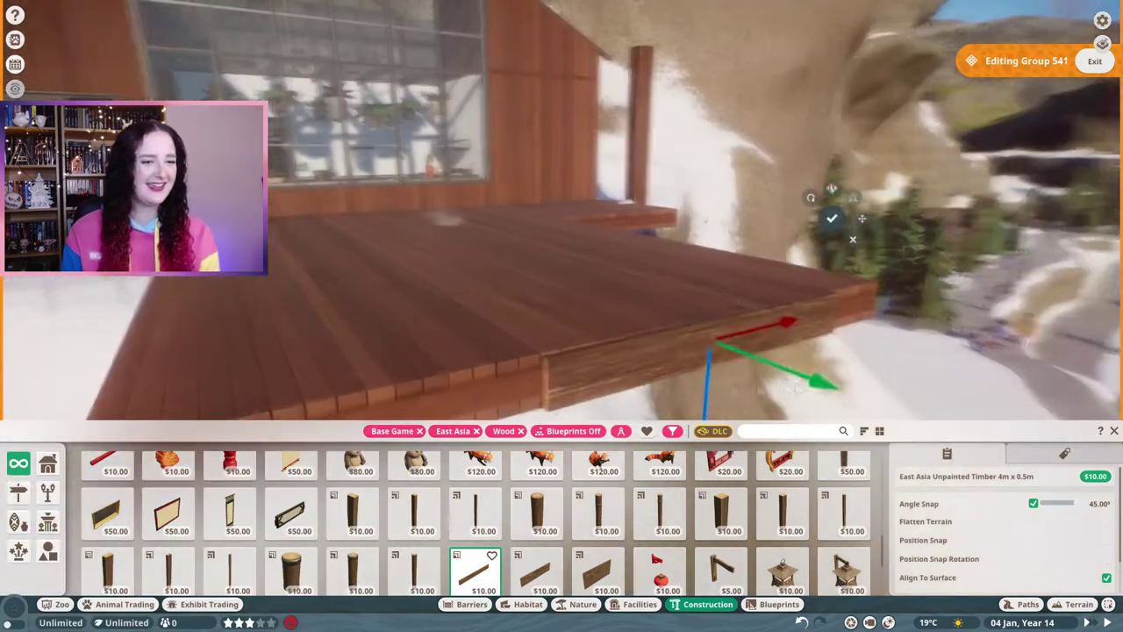
key(q)
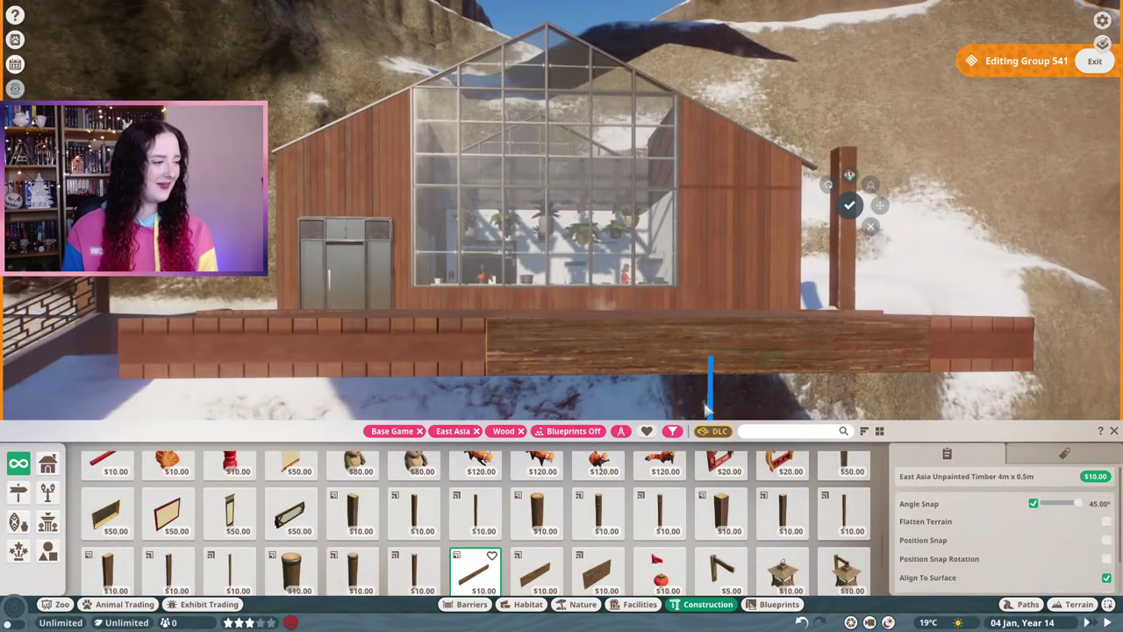
scroll(707, 408, down, 5)
key(Escape)
- Filter for Flexicolour pieces and choose Classic Roof Trim Wood 1m
scroll(794, 562, down, 3)
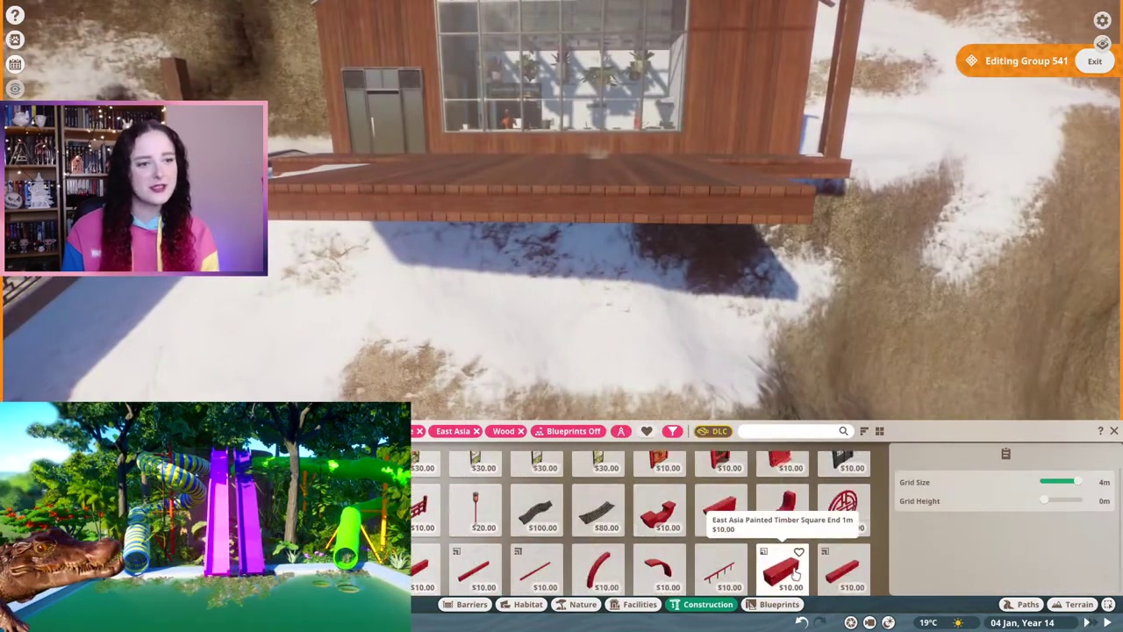
scroll(790, 561, up, 3)
click(672, 431)
scroll(609, 311, down, 2)
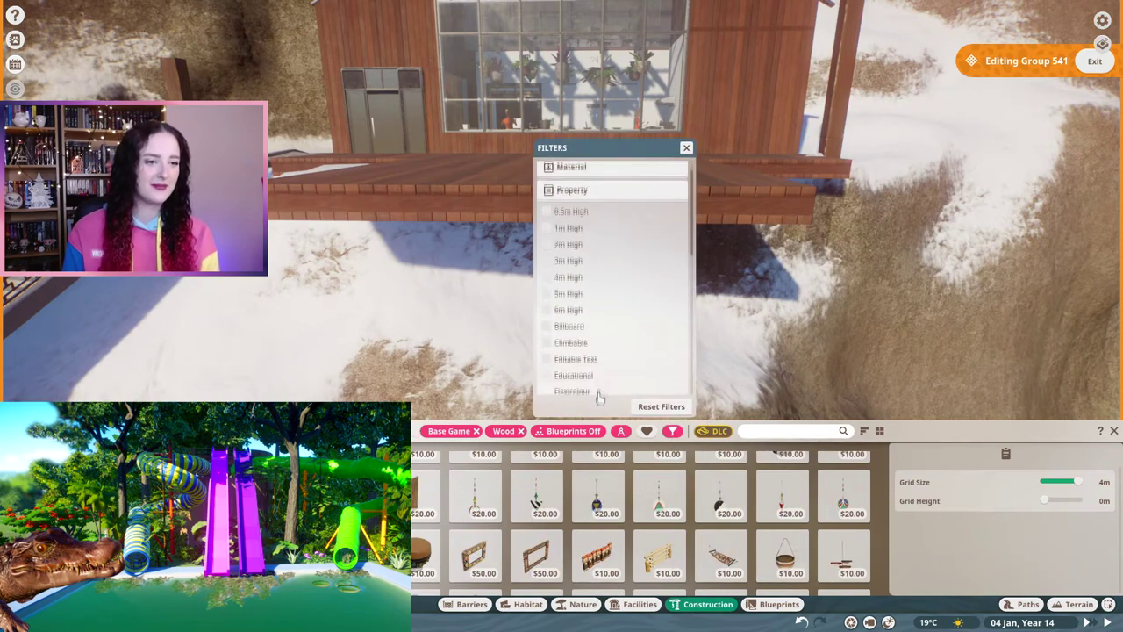
click(597, 394)
scroll(597, 522, down, 2)
click(722, 491)
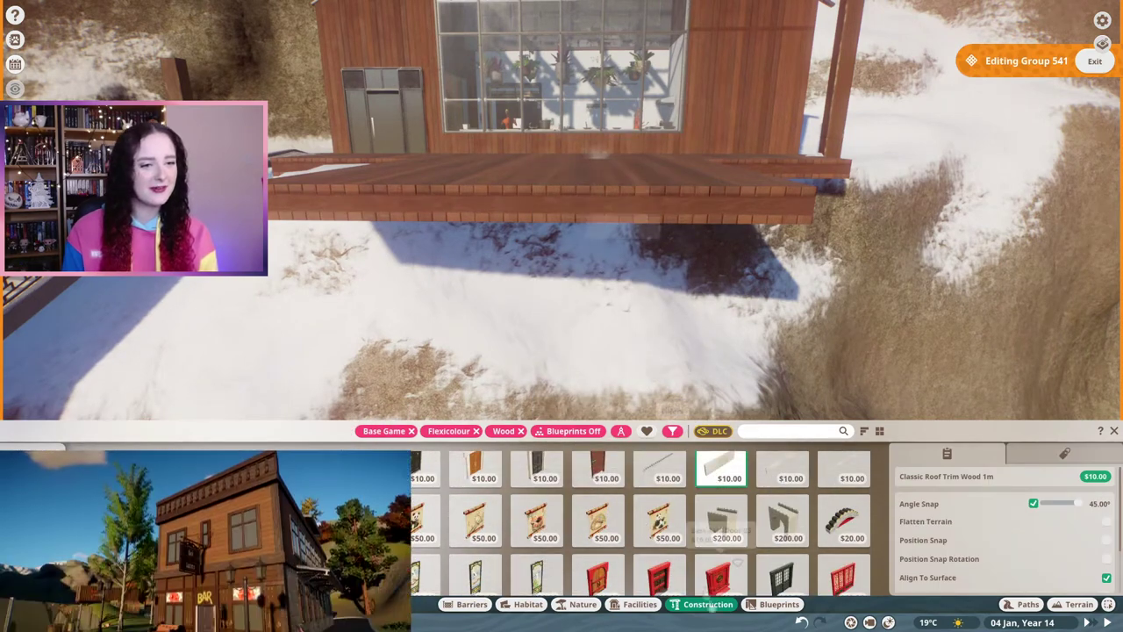
- Pick the Vertical Wooden Plank Roof Ridge, cancel it, and view the house front
scroll(721, 492, down, 3)
scroll(802, 518, down, 3)
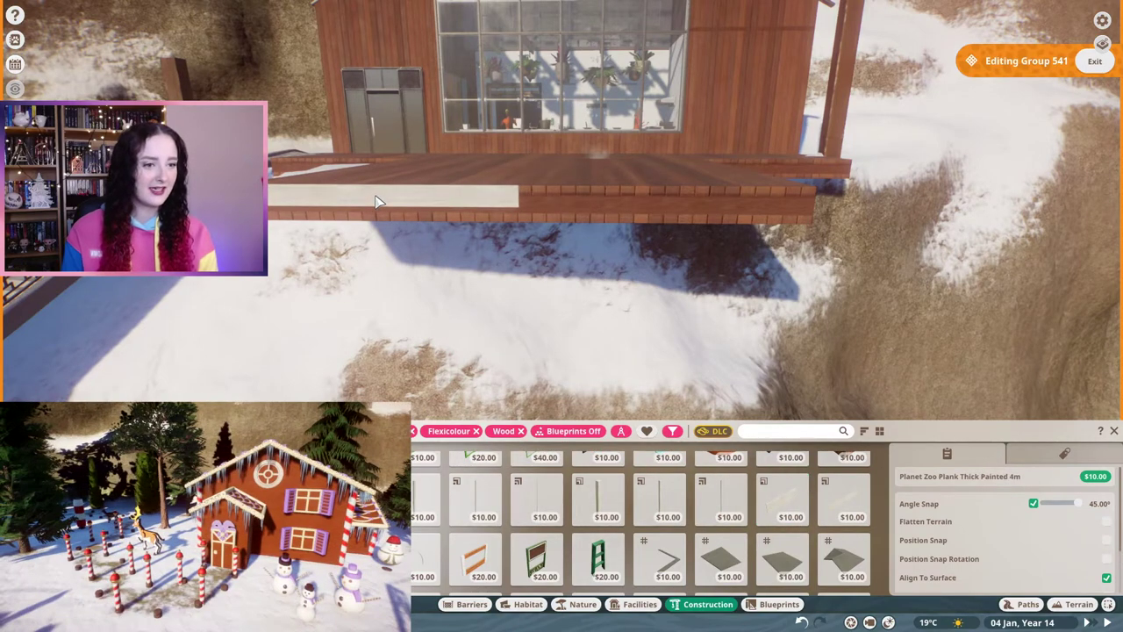
scroll(641, 513, down, 2)
click(426, 566)
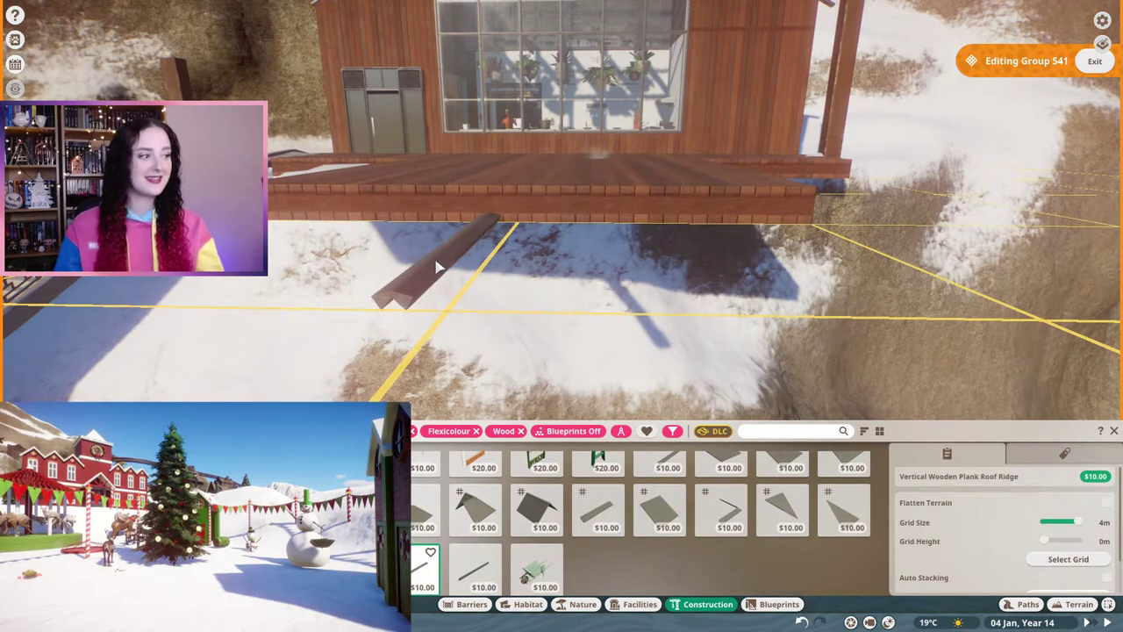
right_click(490, 229)
scroll(484, 227, up, 3)
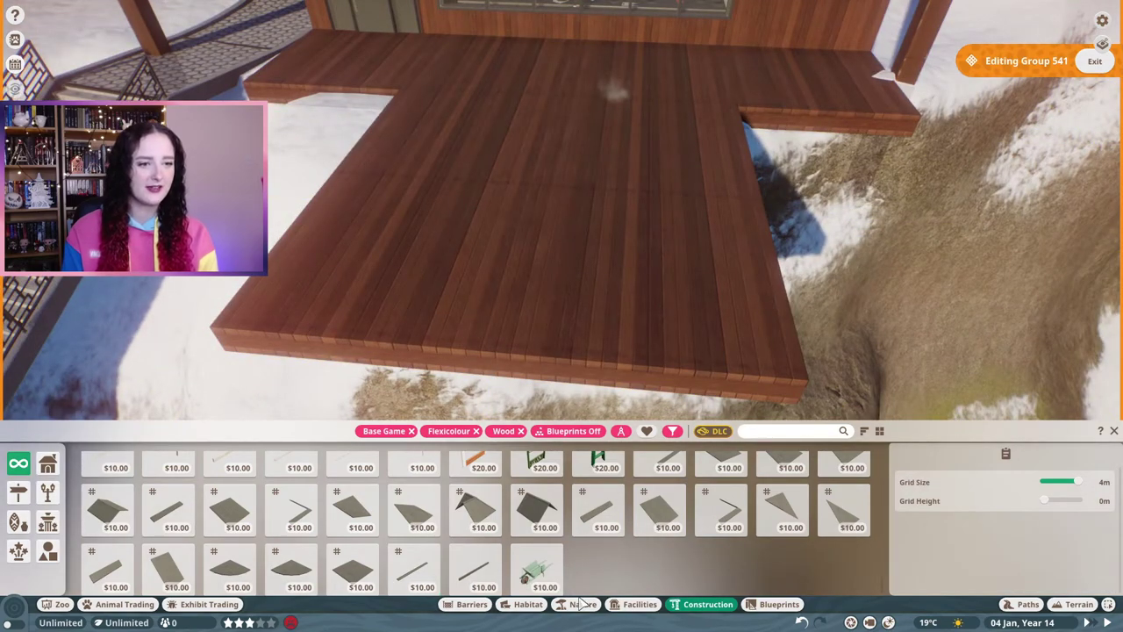
scroll(481, 246, down, 3)
- Place a 4m thick painted plank along the deck's front edge and settle its height
scroll(162, 531, up, 1)
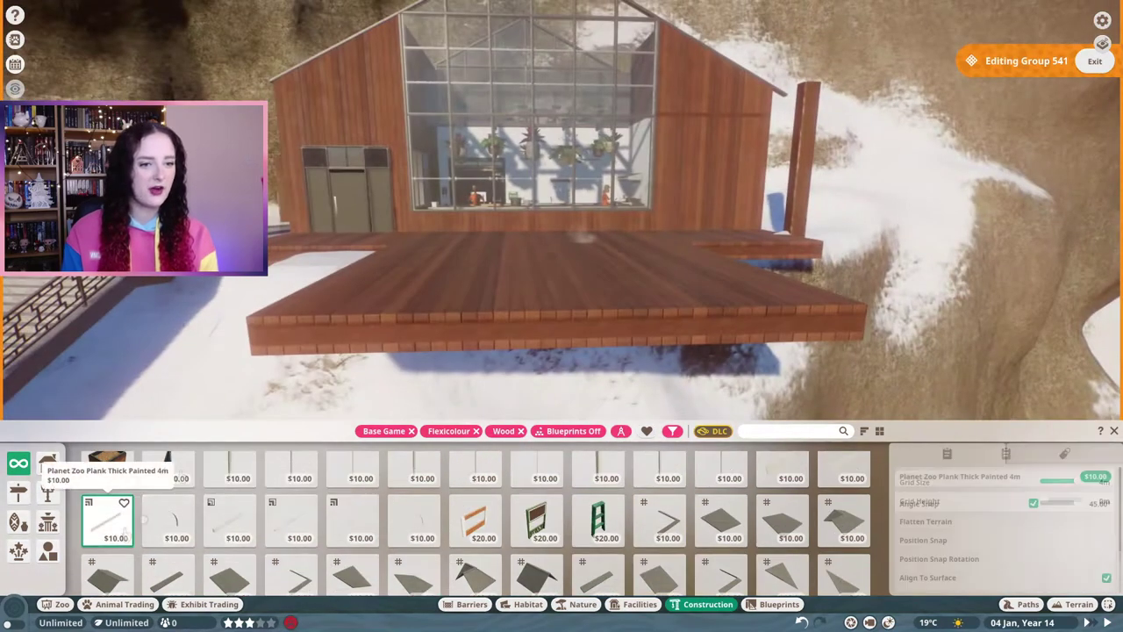
click(356, 333)
scroll(356, 333, up, 2)
key(q)
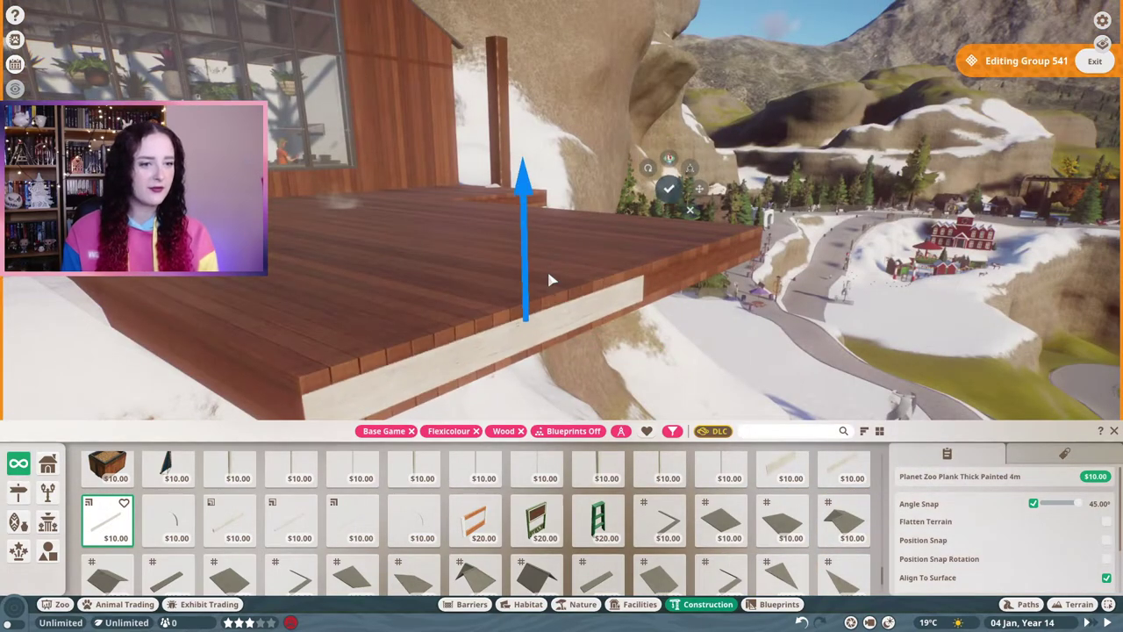
key(q)
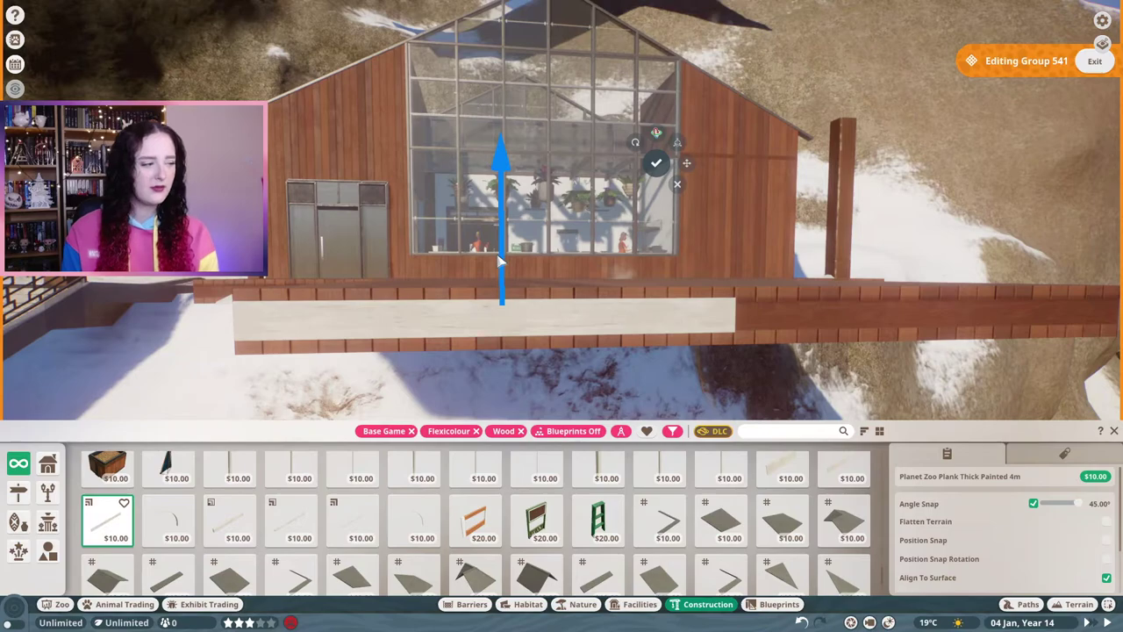
key(e)
key(q)
scroll(503, 271, up, 3)
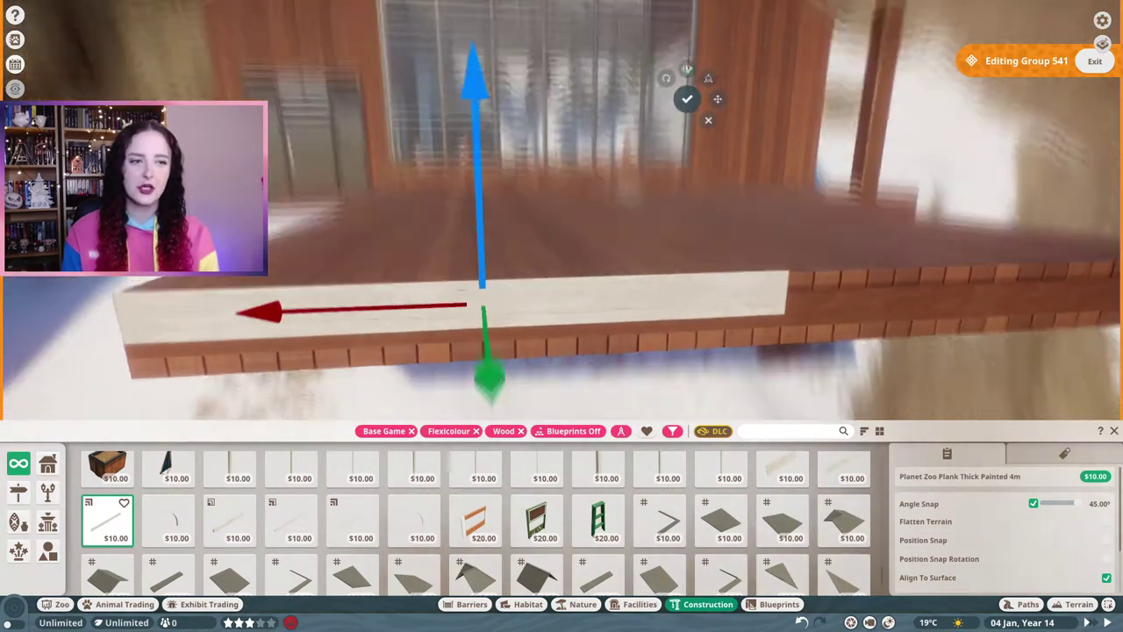
scroll(469, 245, down, 3)
key(e)
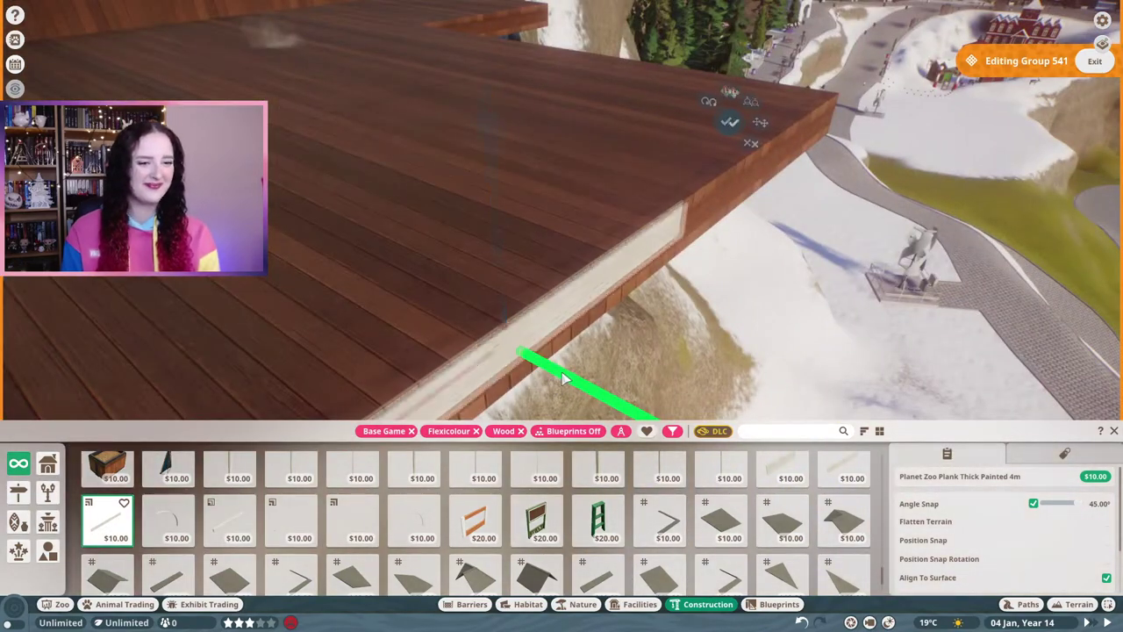
drag(476, 195, 588, 386)
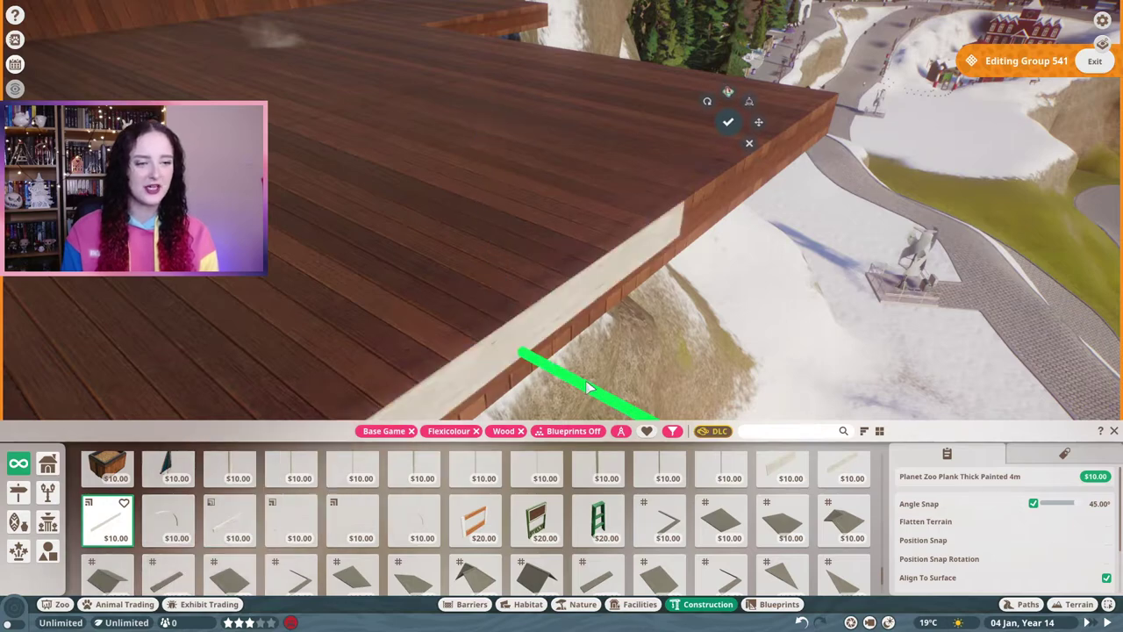
key(ctrl+z)
- Colour the edge plank dark grey (464646) and apply it
click(951, 113)
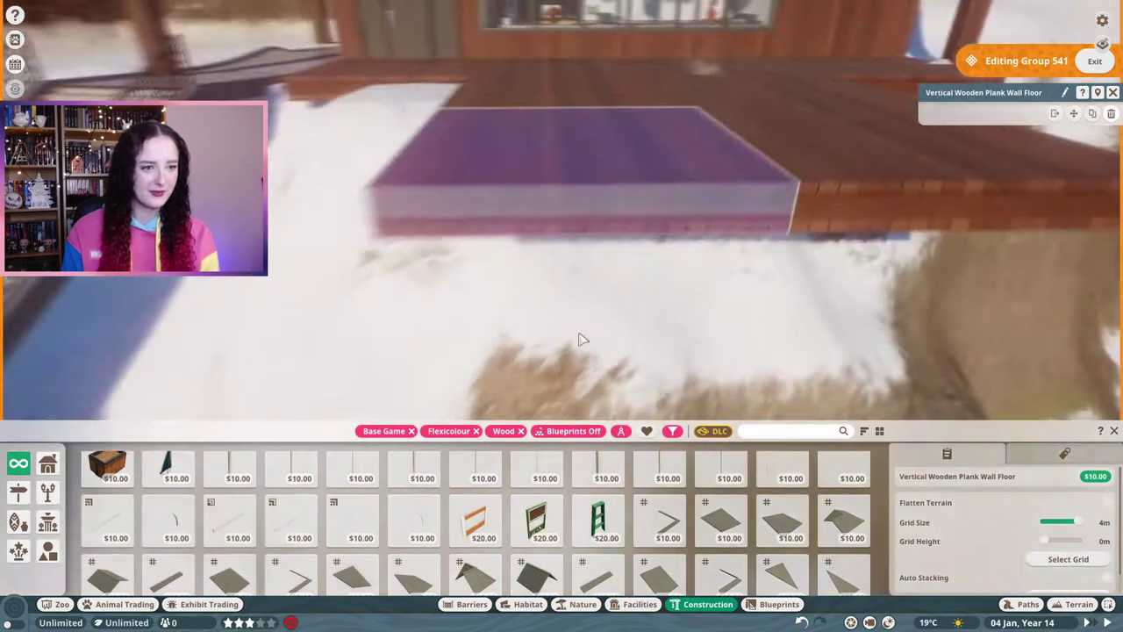
scroll(562, 263, down, 4)
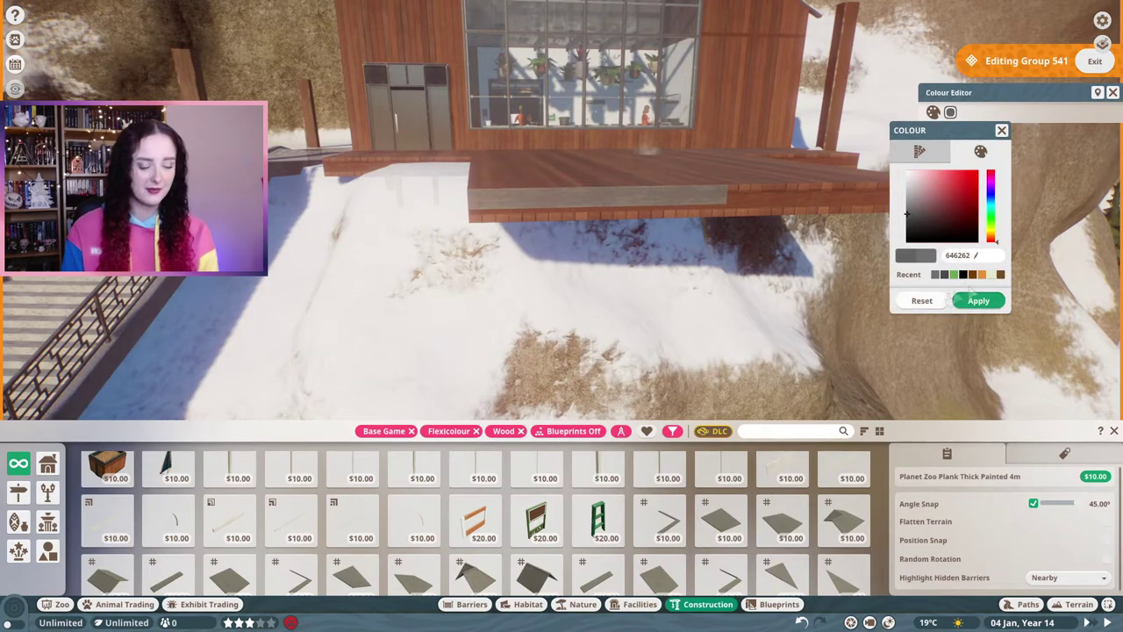
scroll(436, 342, up, 5)
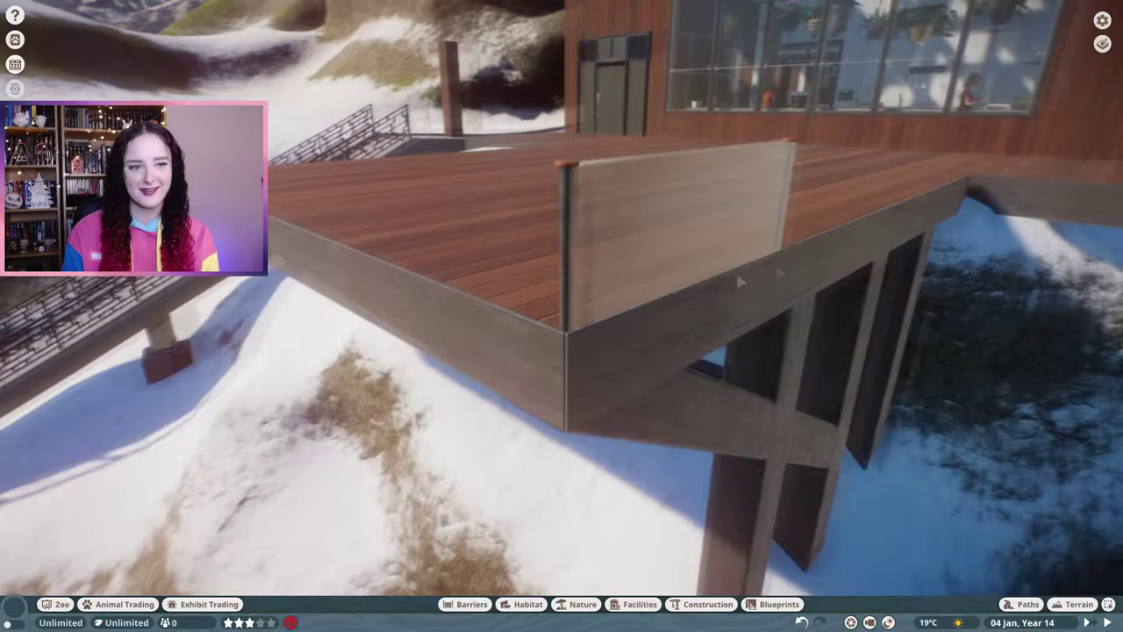
- Edit the deck's building group and slide the glass barrier along the deck edge
click(788, 278)
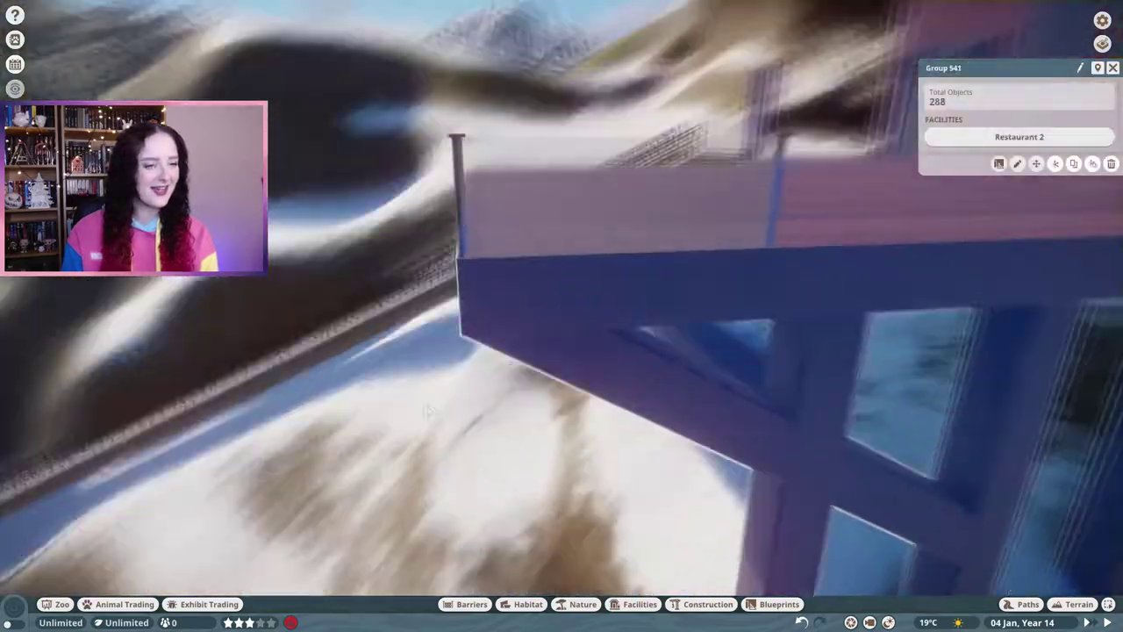
key(Escape)
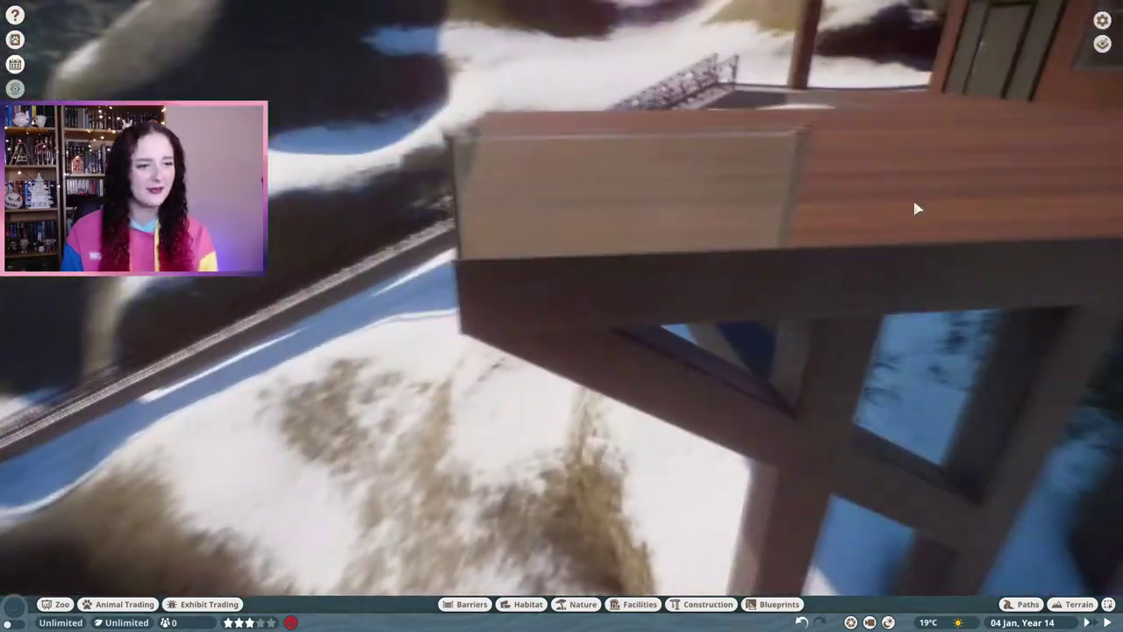
click(922, 205)
click(865, 251)
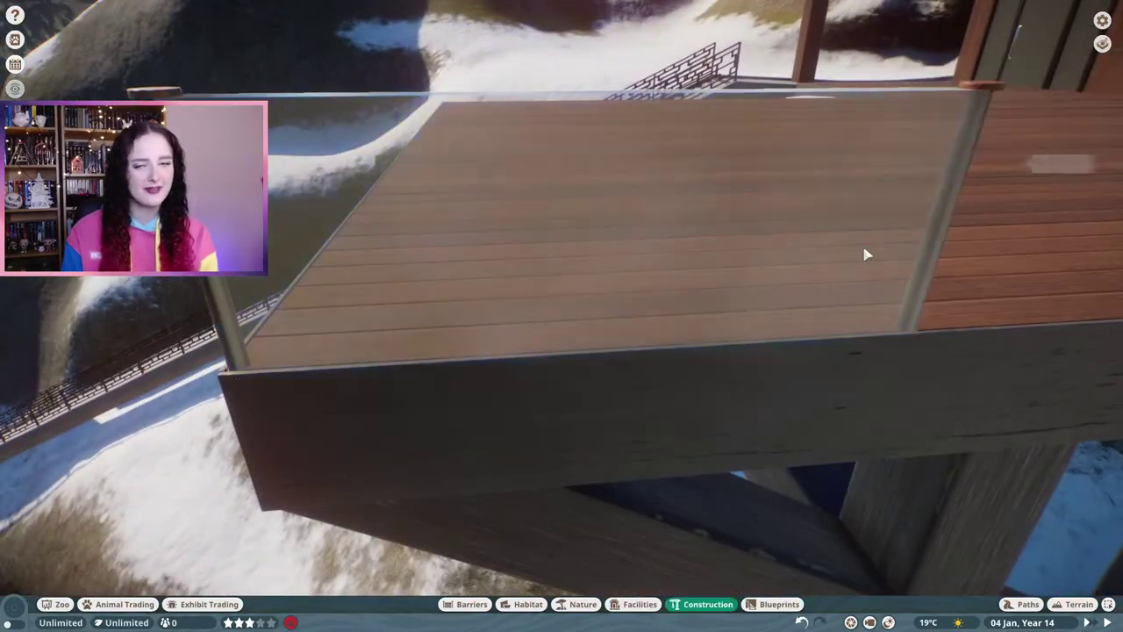
click(910, 375)
drag(717, 348, 1072, 307)
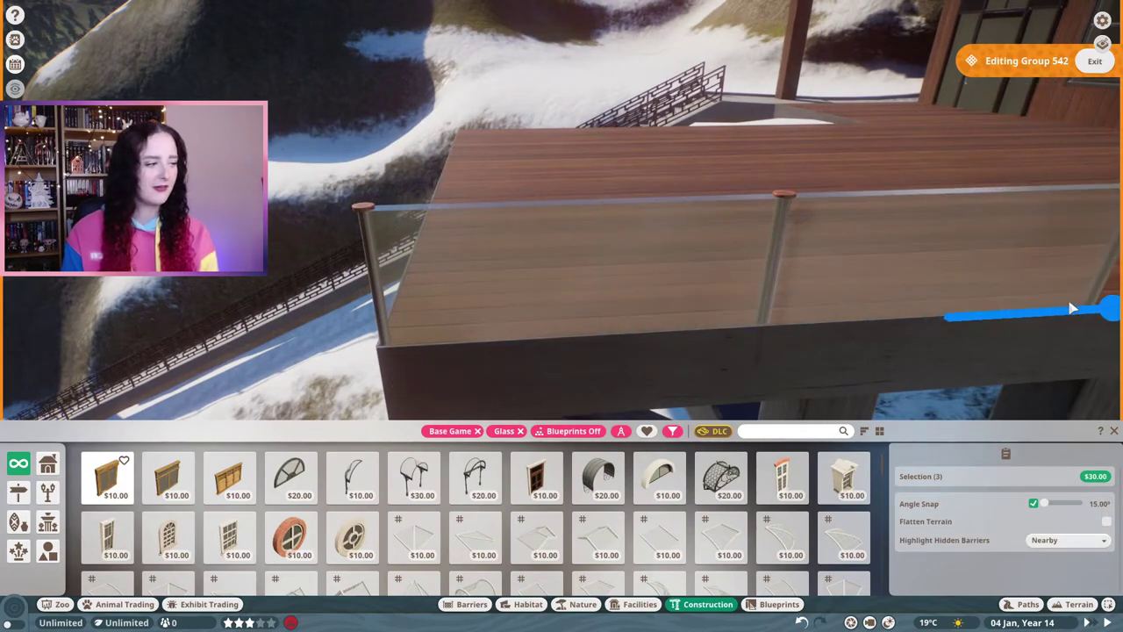
- Select and check the run of glass railing panes along the deck edge
scroll(1073, 308, up, 3)
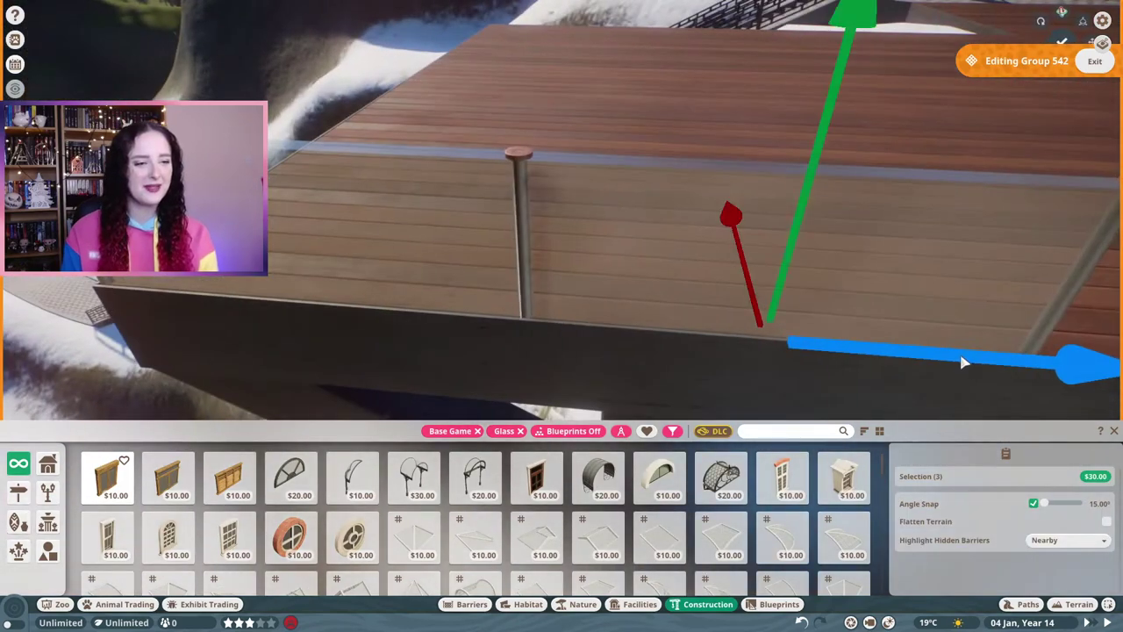
drag(963, 362, 930, 273)
drag(1031, 283, 721, 323)
click(988, 303)
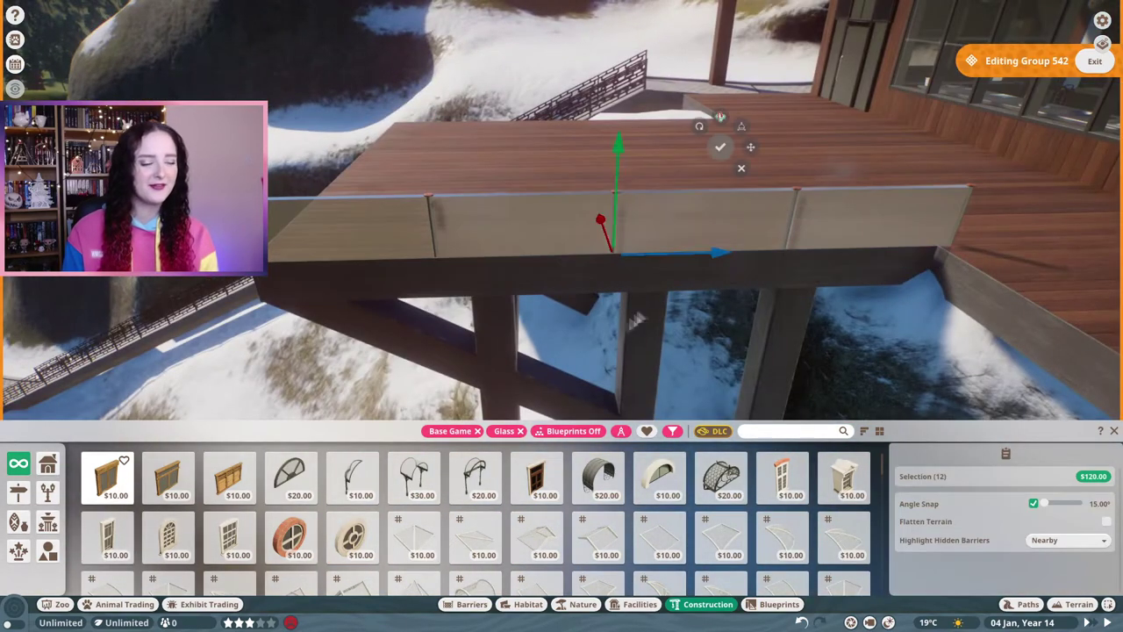
drag(339, 296, 386, 334)
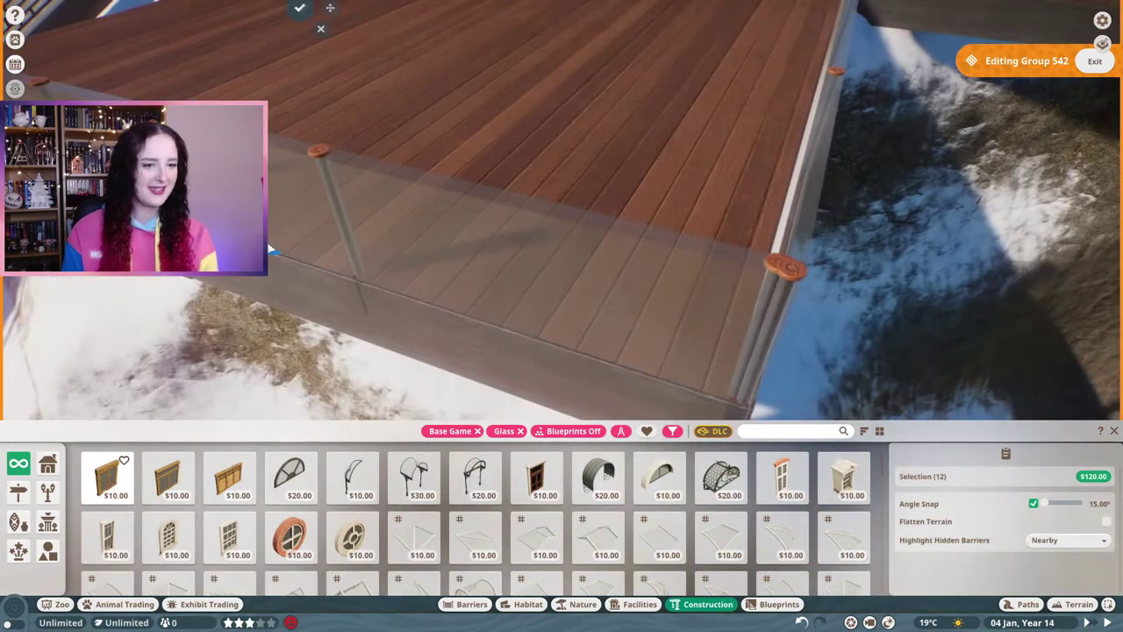
drag(272, 249, 456, 353)
click(455, 353)
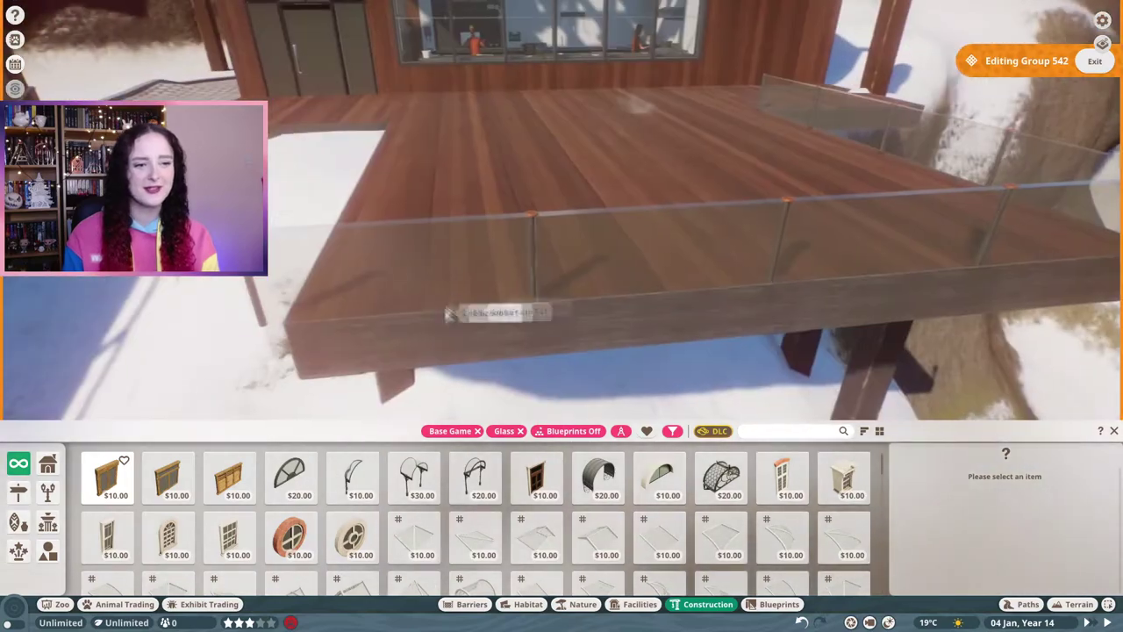
click(447, 313)
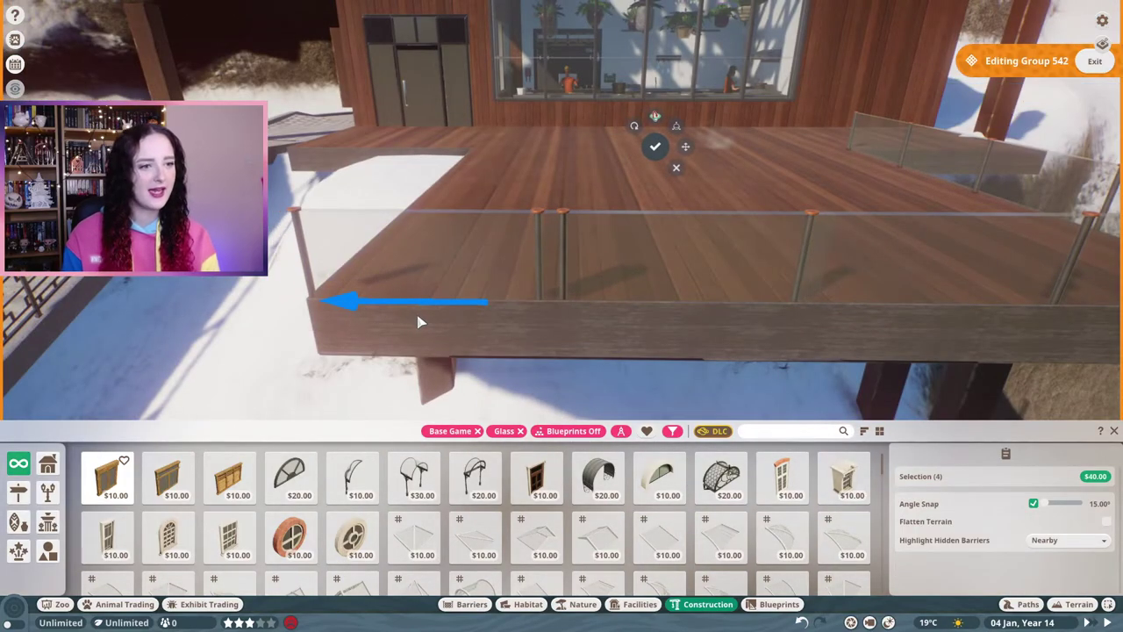
drag(419, 322, 419, 365)
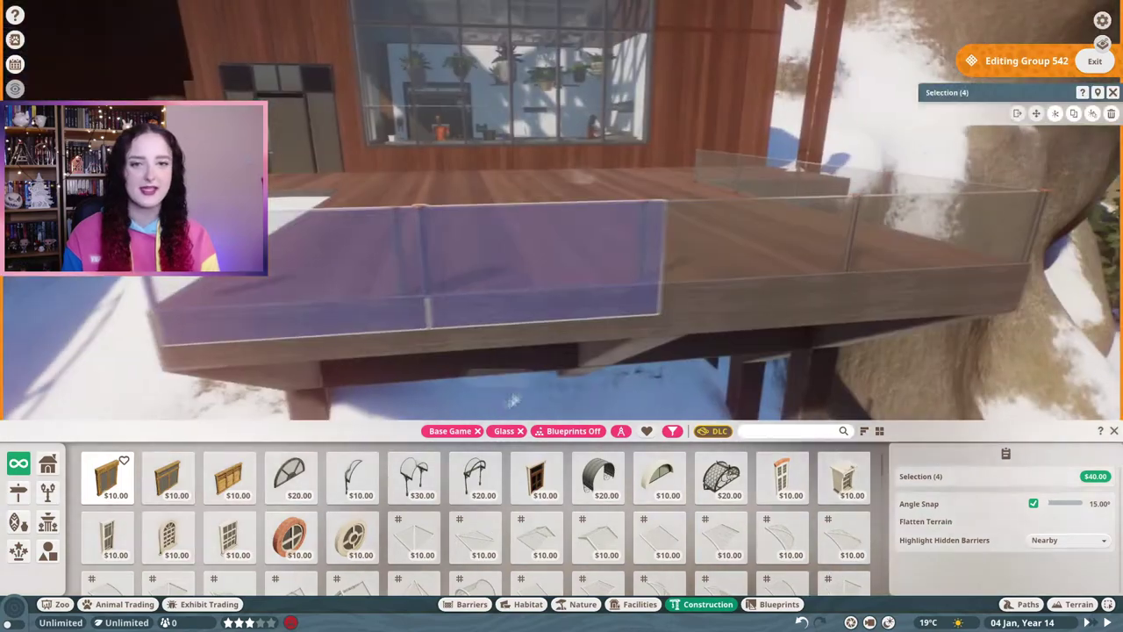
key(Escape)
- Select a slim railing fence post and check its placement
scroll(493, 386, up, 3)
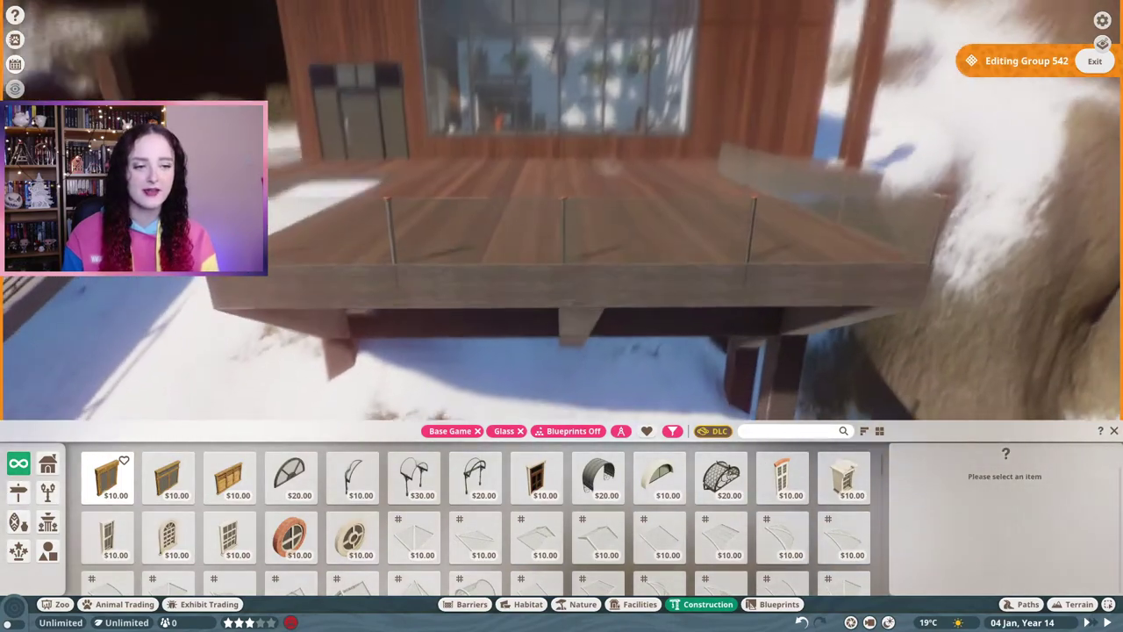
scroll(493, 386, down, 3)
scroll(493, 387, up, 4)
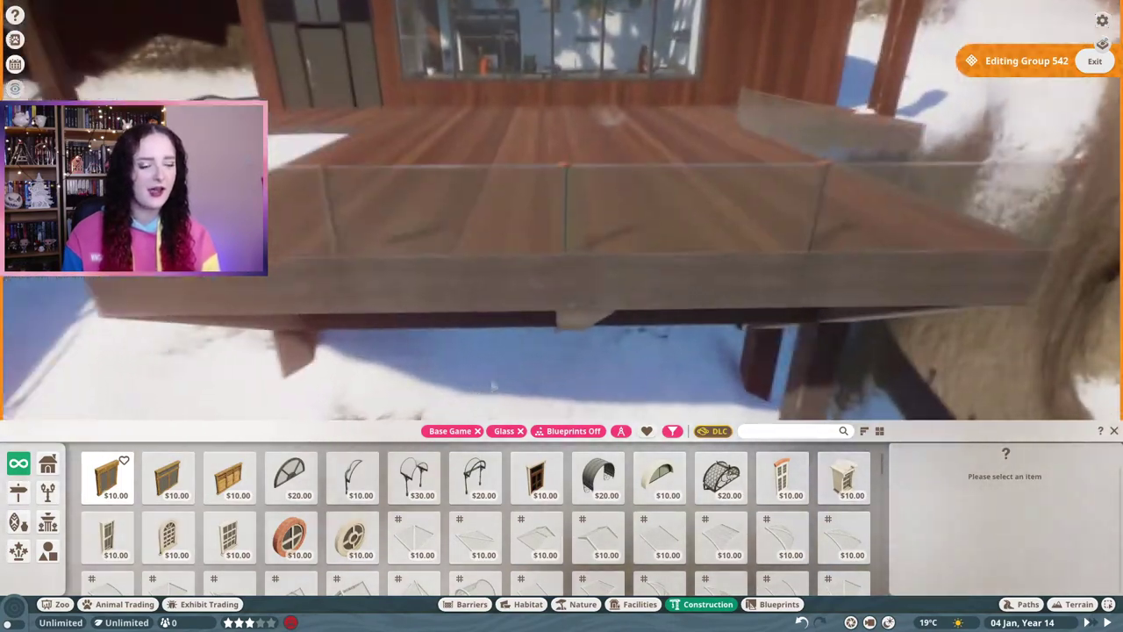
click(555, 202)
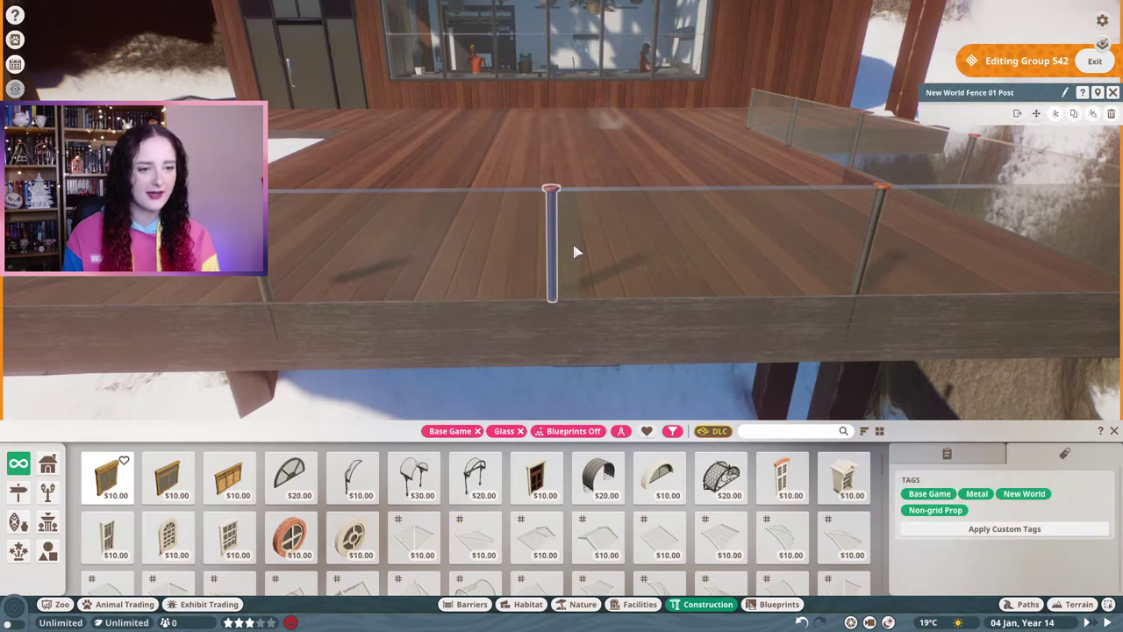
key(q)
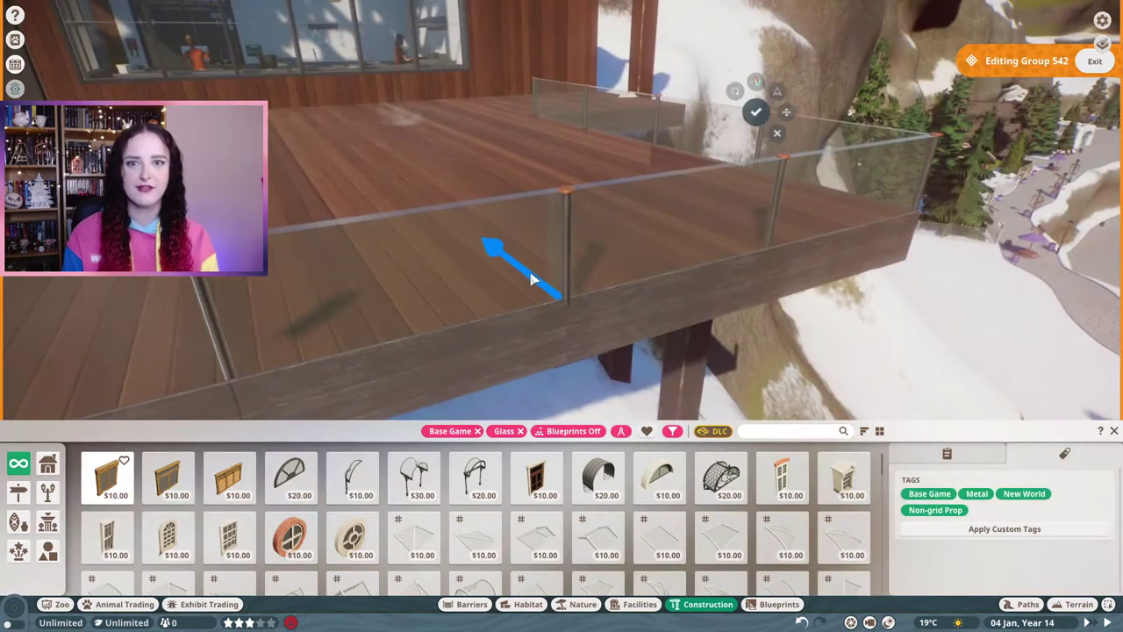
key(Escape)
- Review the glass railing along the deck corner and underside, then select a pane
scroll(530, 277, down, 3)
scroll(710, 327, up, 4)
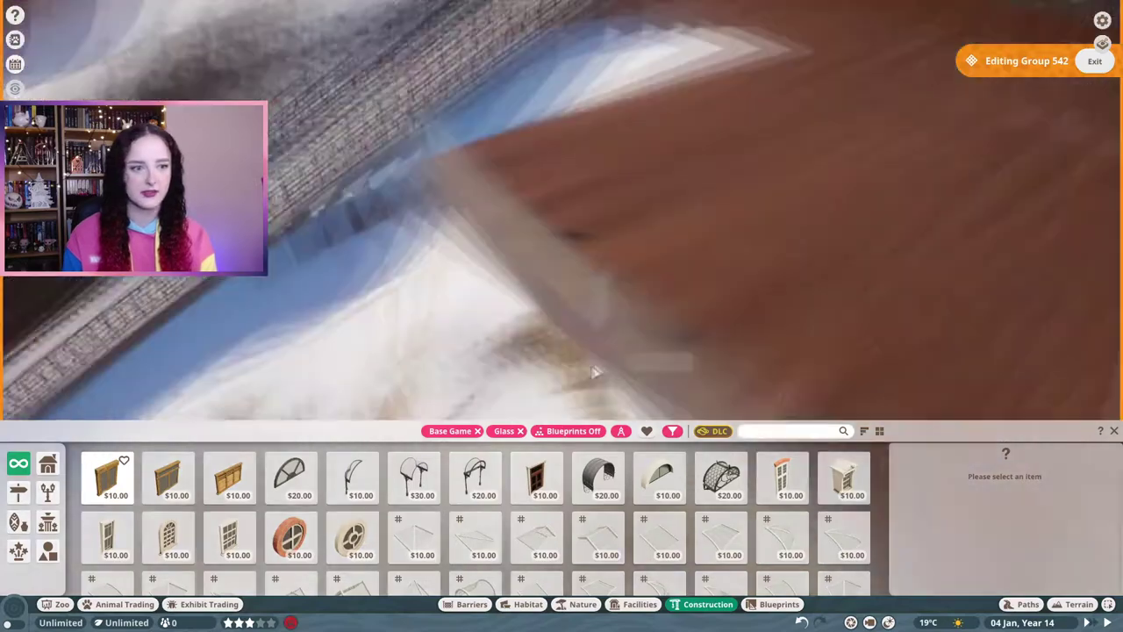
key(q)
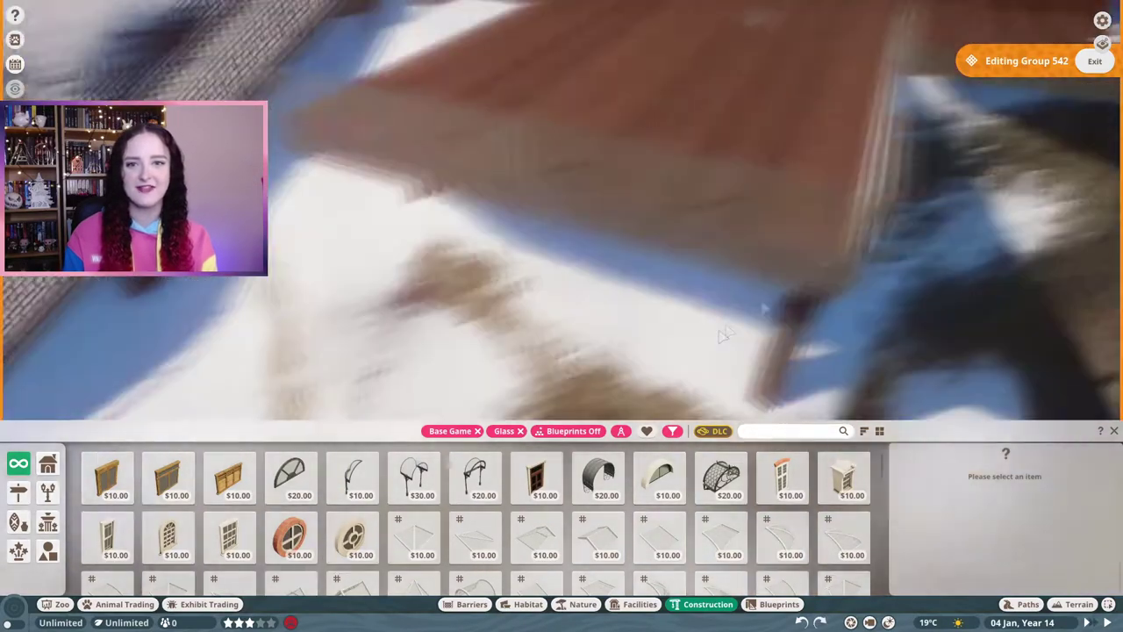
key(q)
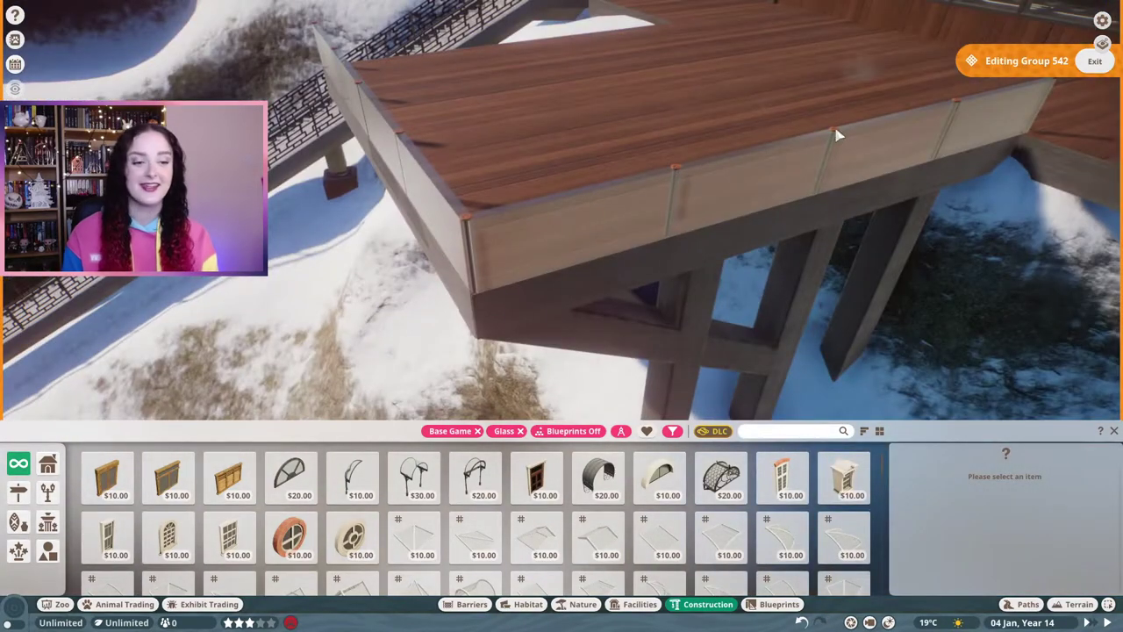
key(q)
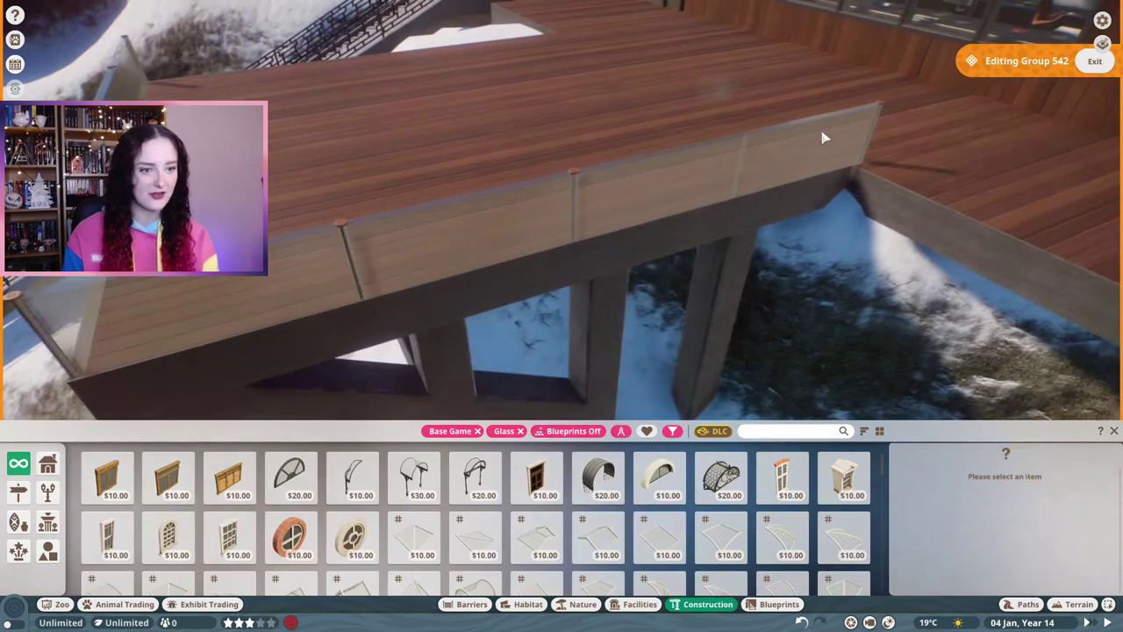
key(q)
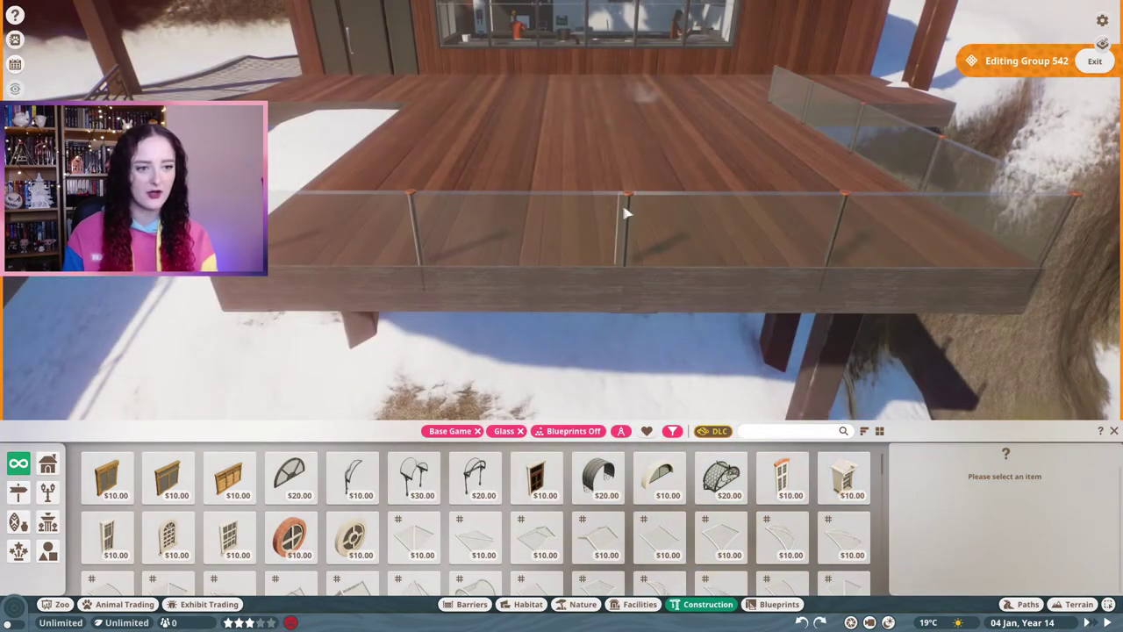
scroll(336, 301, down, 5)
key(q)
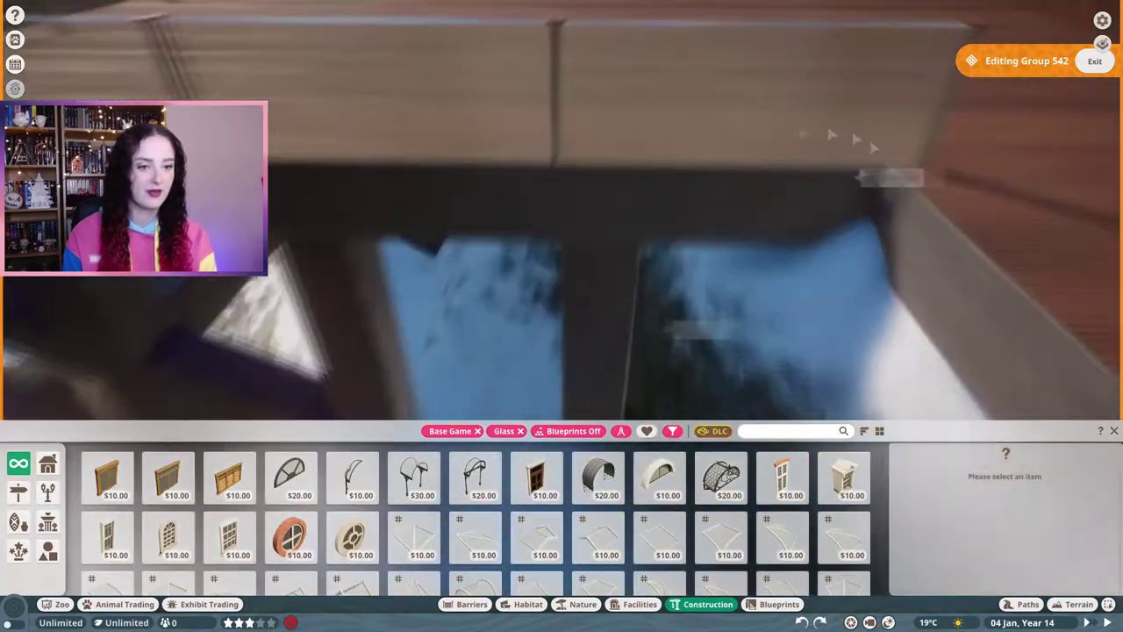
click(630, 138)
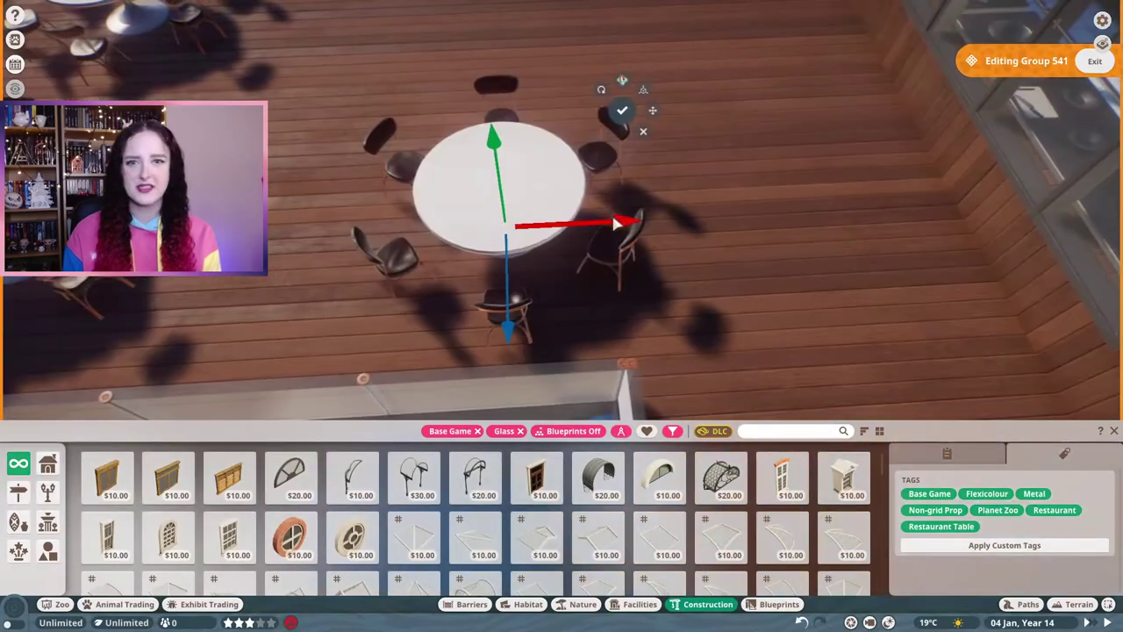
- Slide the left round table and its chairs into position on the deck
scroll(603, 210, up, 3)
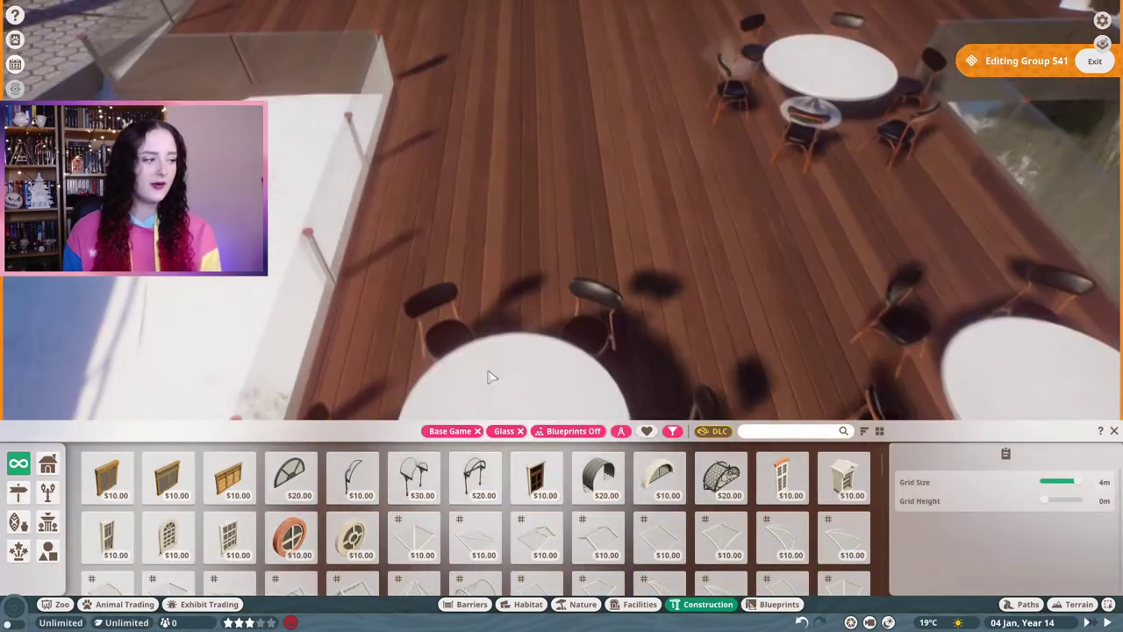
drag(518, 338, 125, 333)
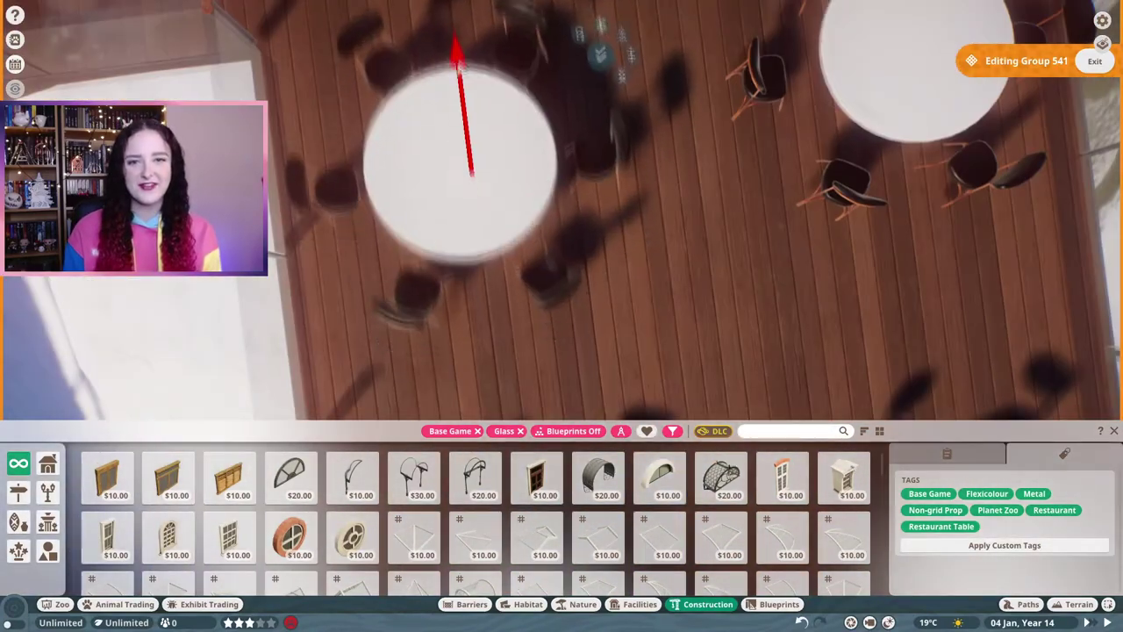
click(867, 103)
click(532, 182)
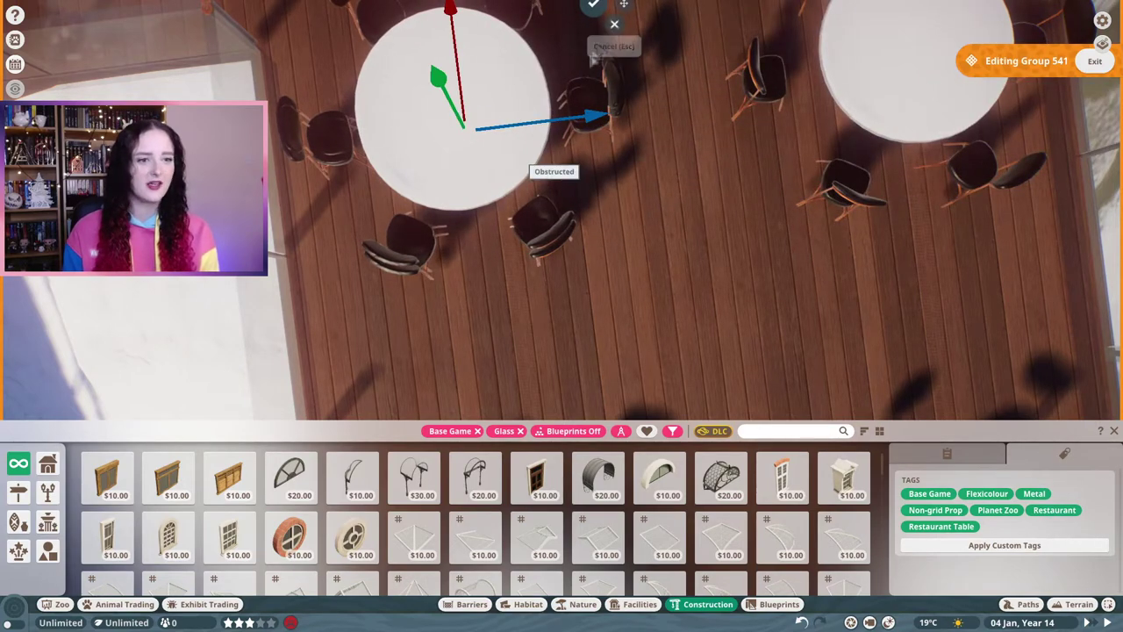
scroll(593, 56, down, 3)
drag(478, 245, 503, 263)
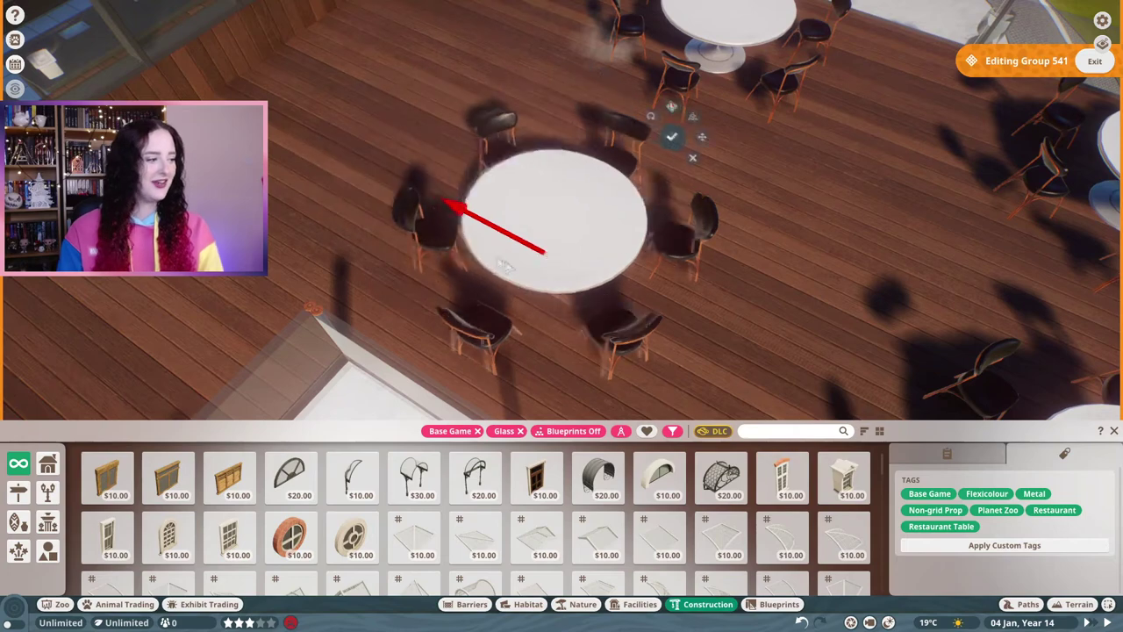
click(728, 31)
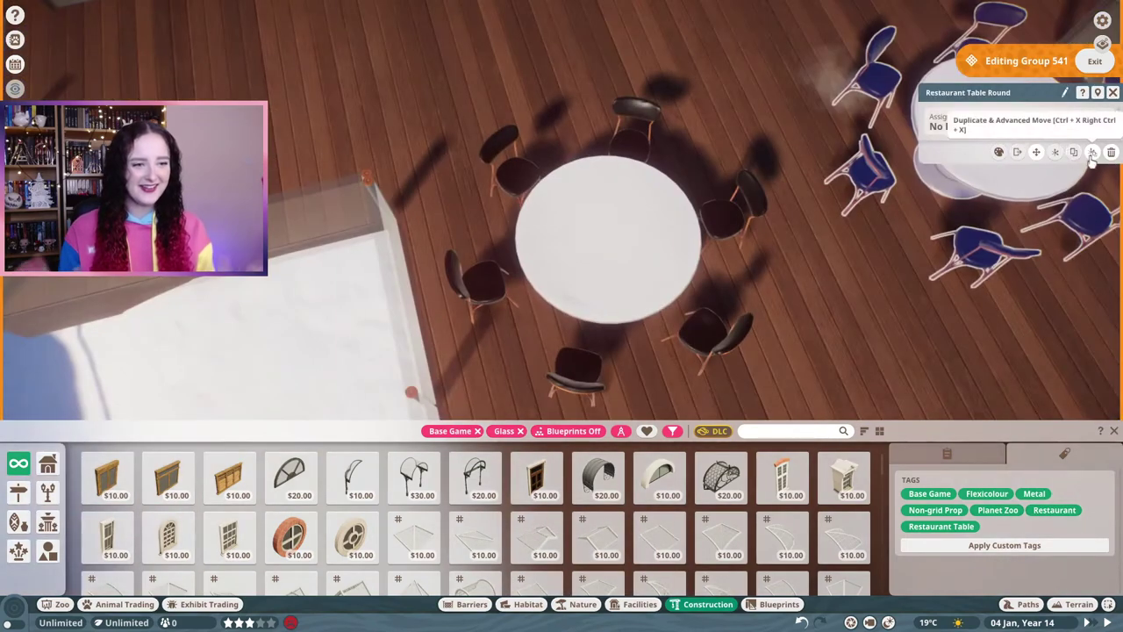
- Reposition the right-hand round table on the deck
click(944, 215)
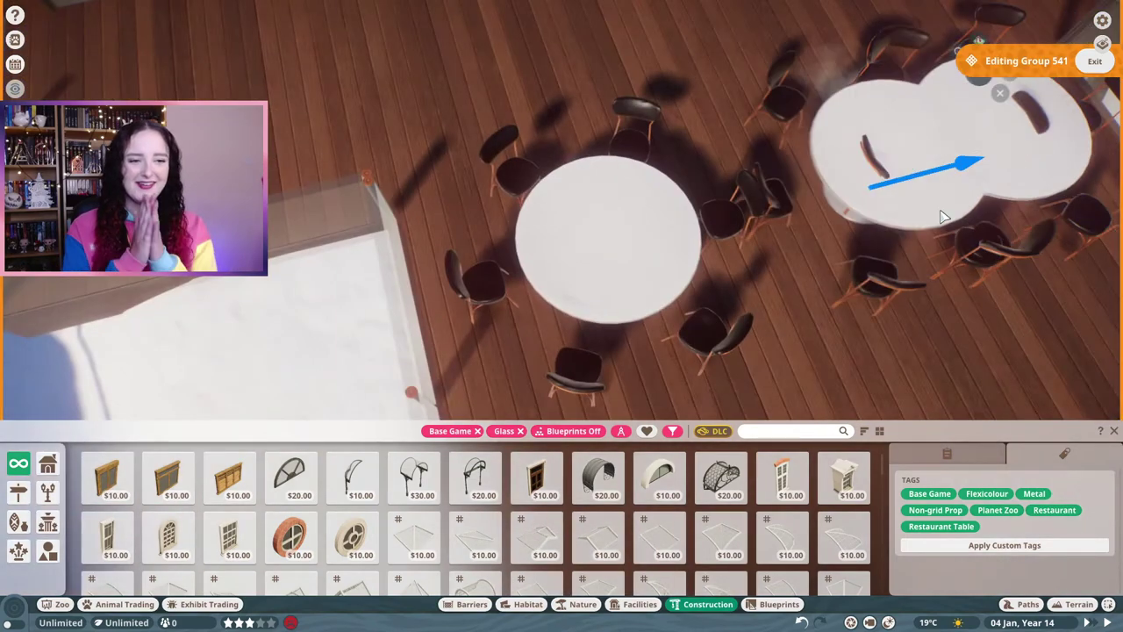
click(689, 307)
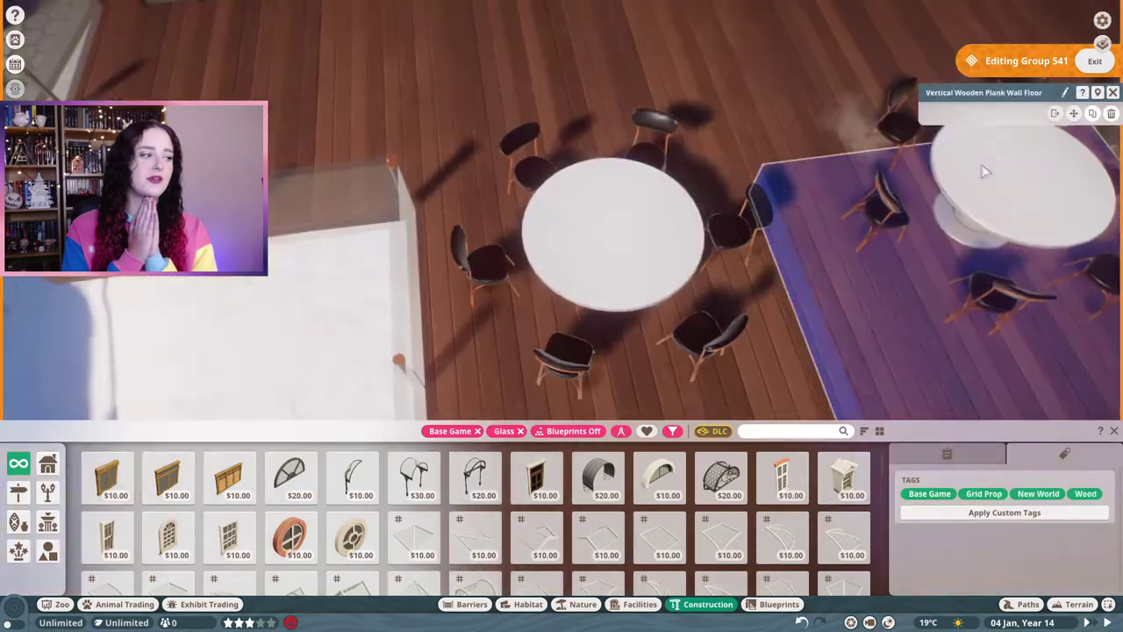
click(921, 255)
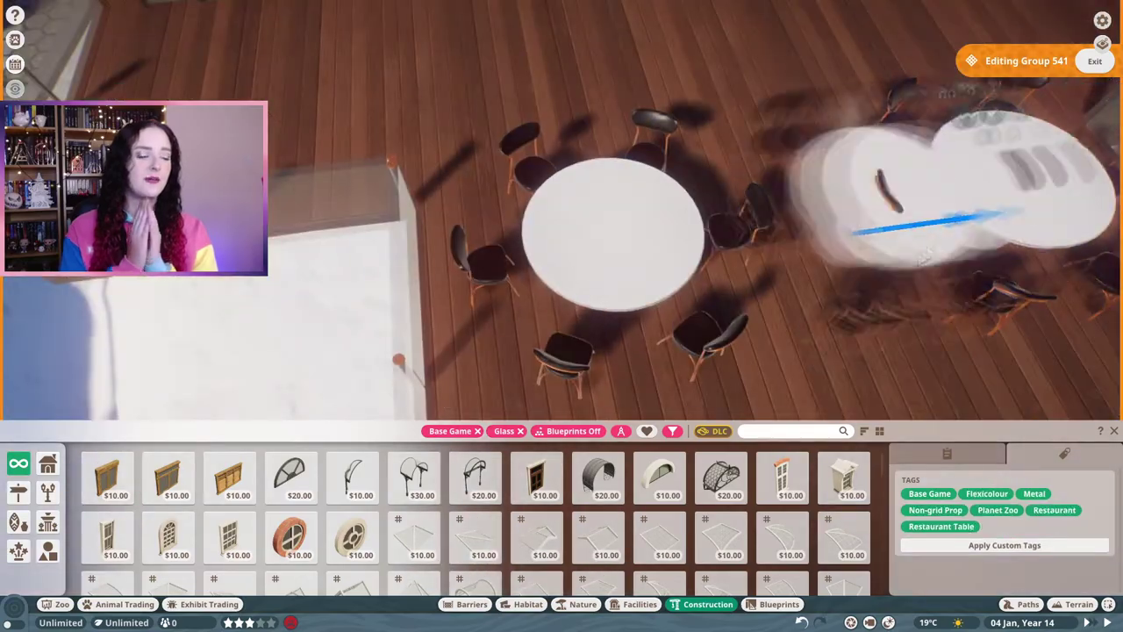
click(694, 321)
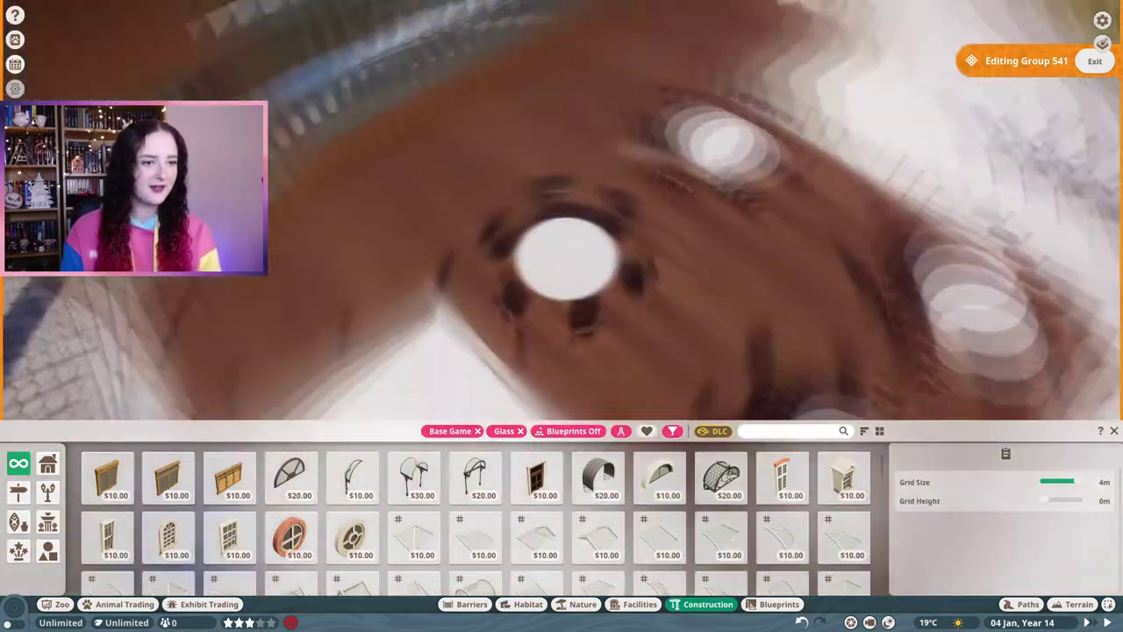
- Move the table with blue chairs down the deck below the other two
click(614, 132)
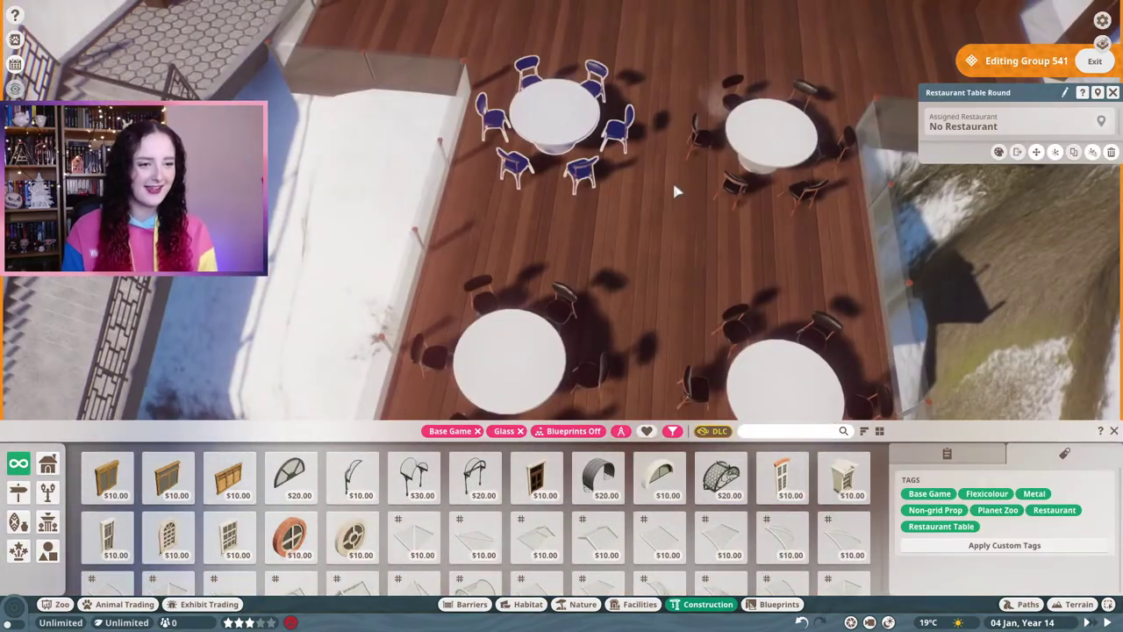
drag(627, 219, 718, 228)
drag(628, 220, 614, 369)
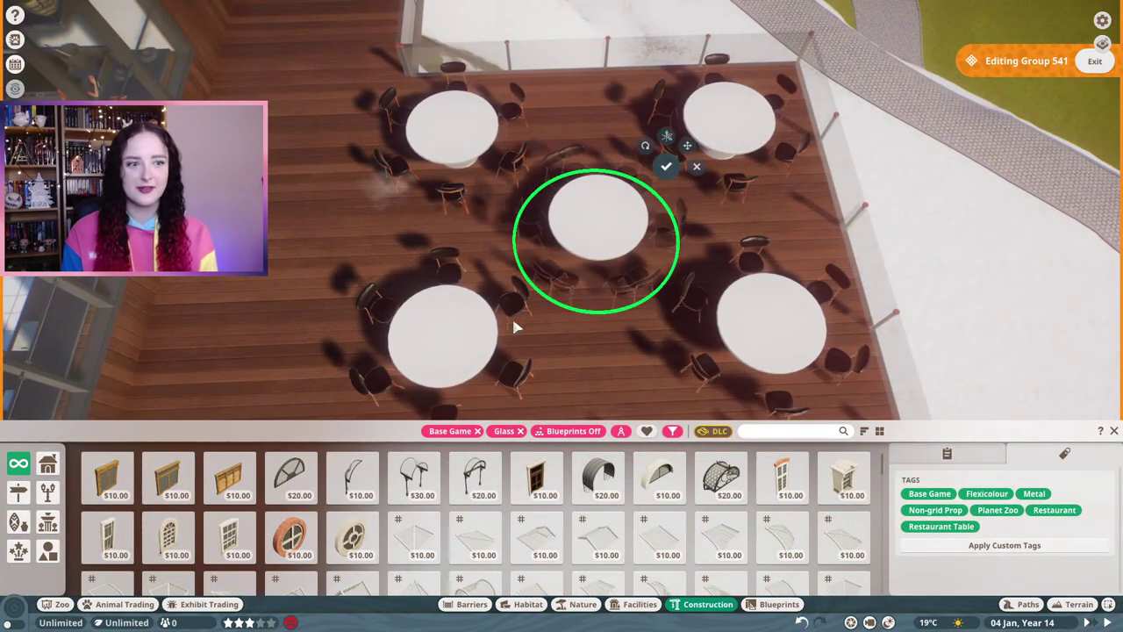
right_click(529, 331)
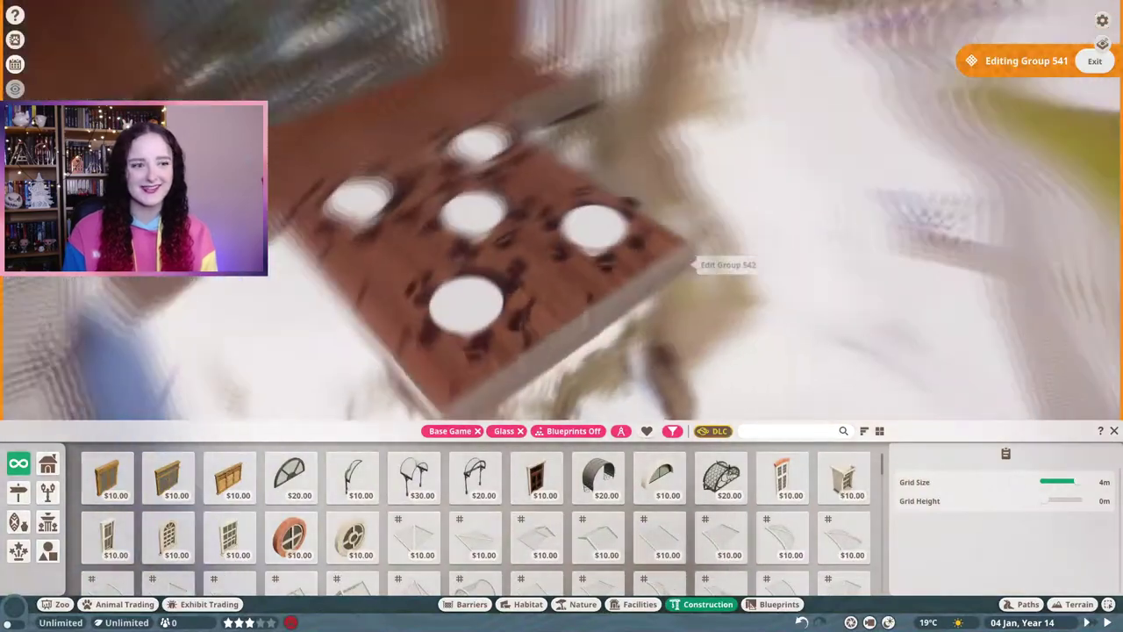
- Pick up another round table to fine-tune its position and open its options
click(654, 338)
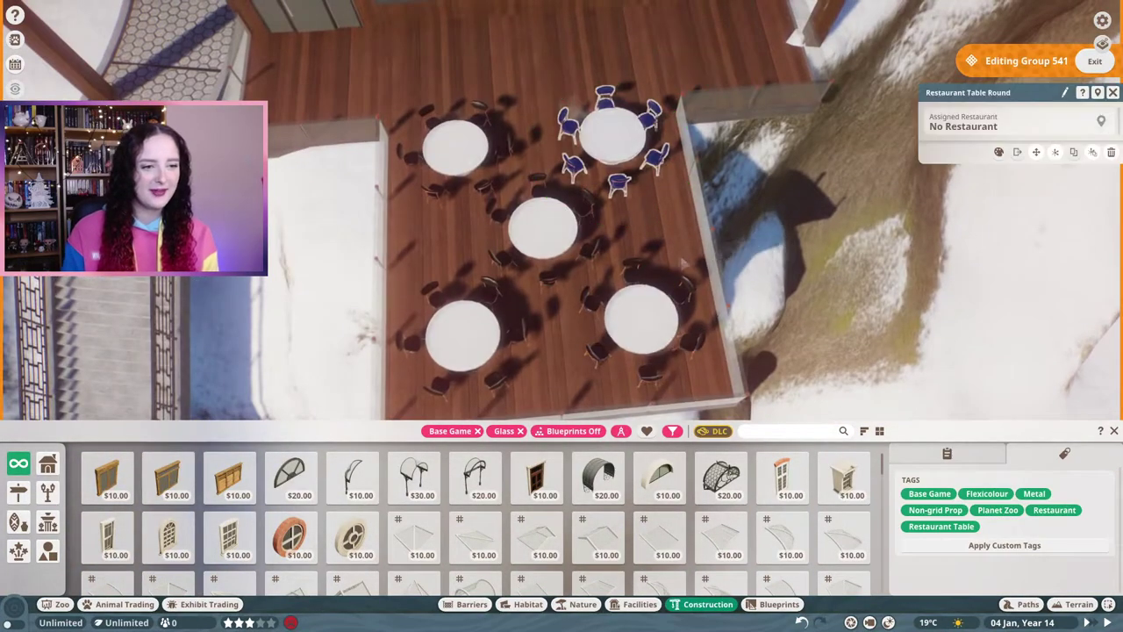
click(551, 271)
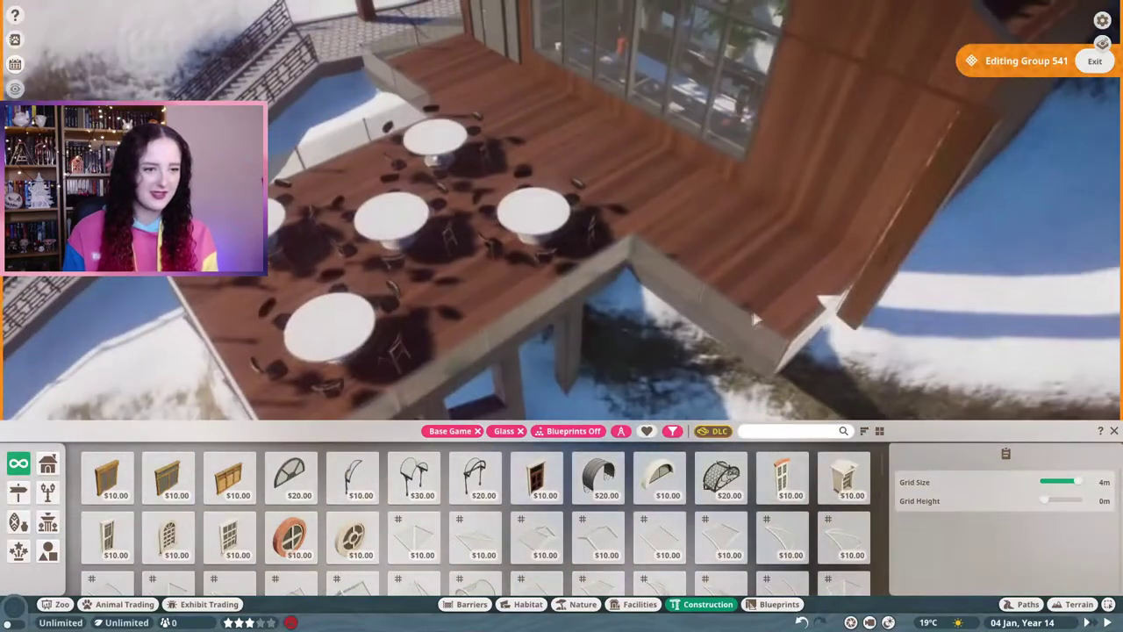
click(999, 151)
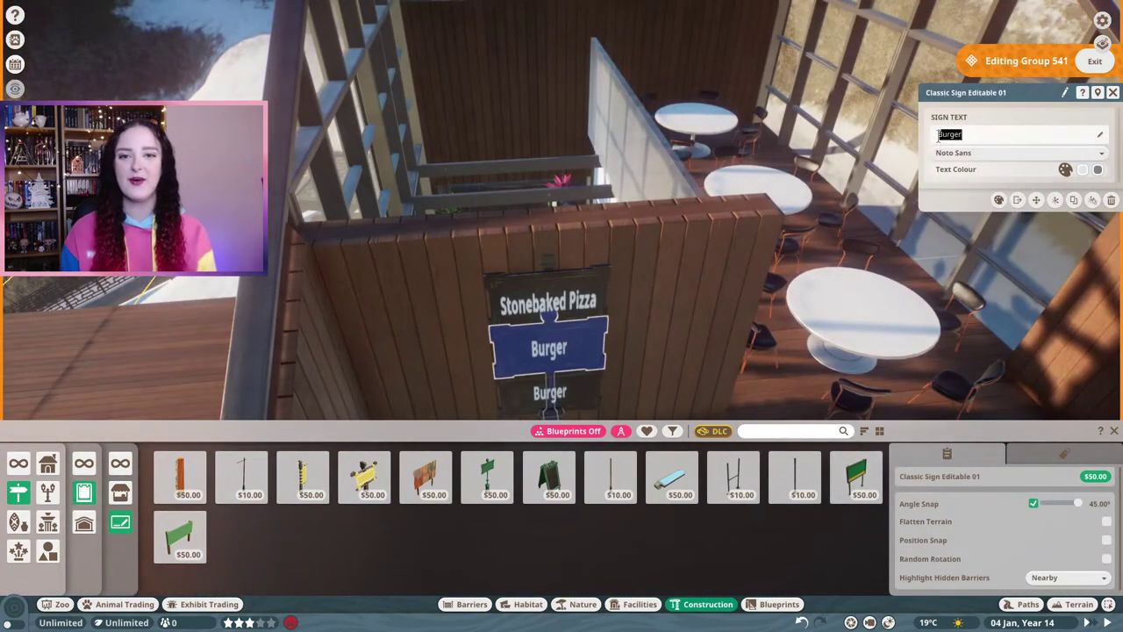
- Change the sign text to 'Half-Pound Burger' and give the burger and fries signs a script font
text(alf-Pound)
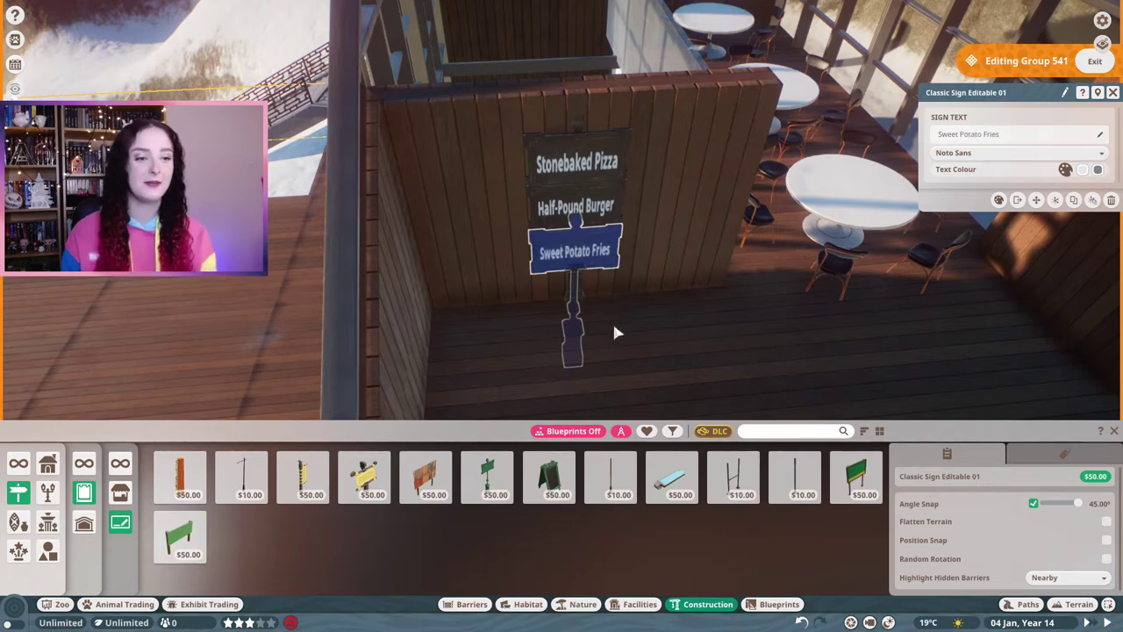
click(597, 209)
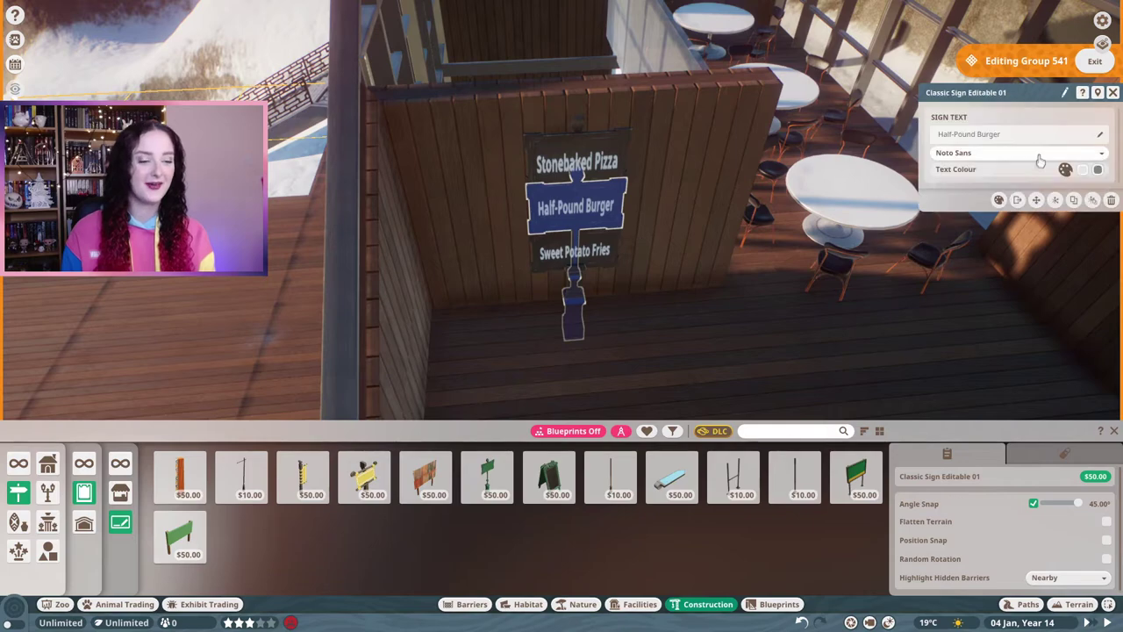
click(1014, 172)
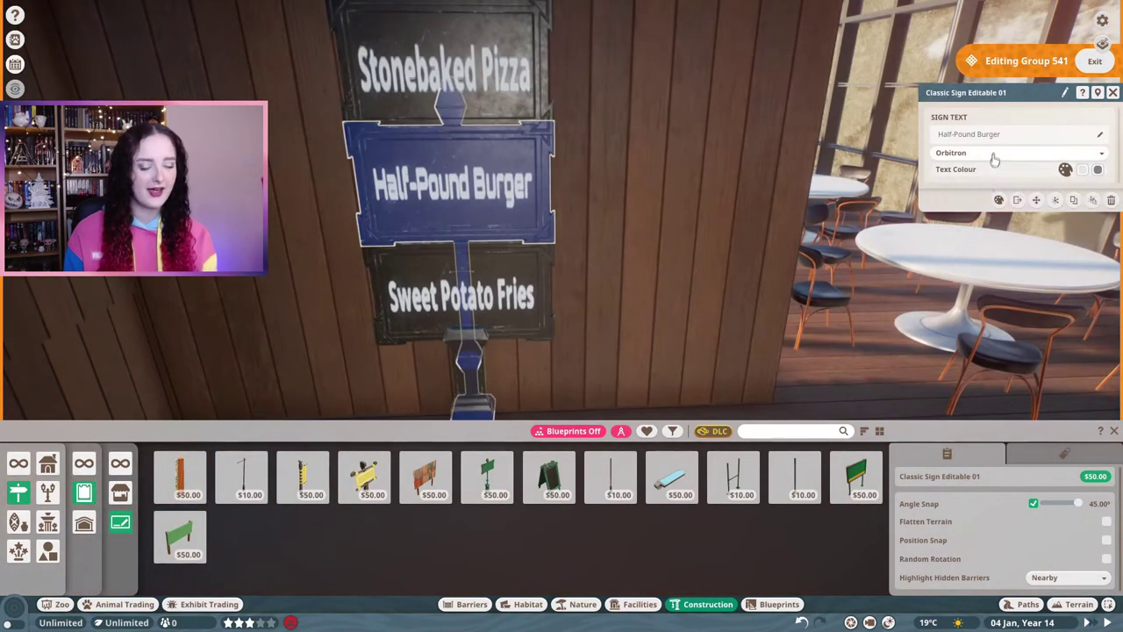
click(991, 217)
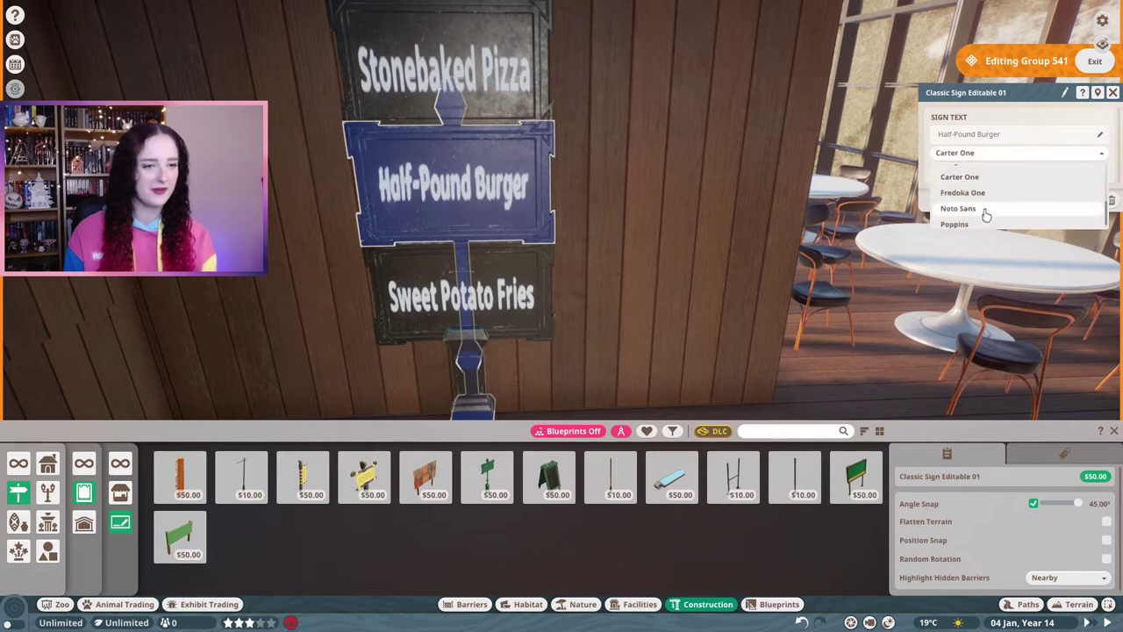
click(518, 82)
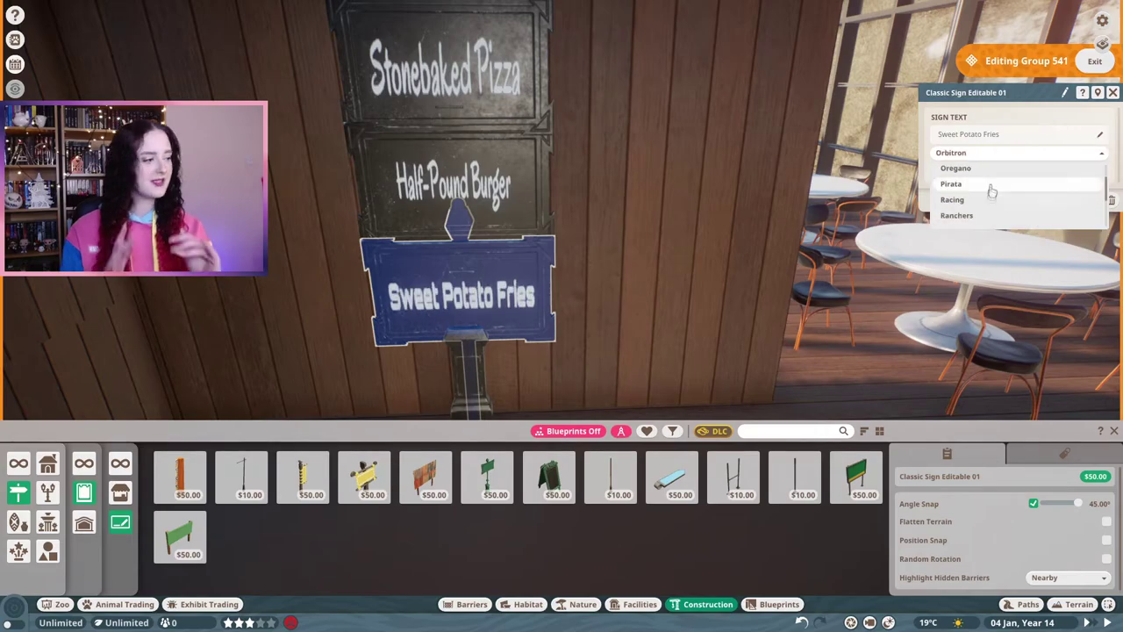
click(752, 281)
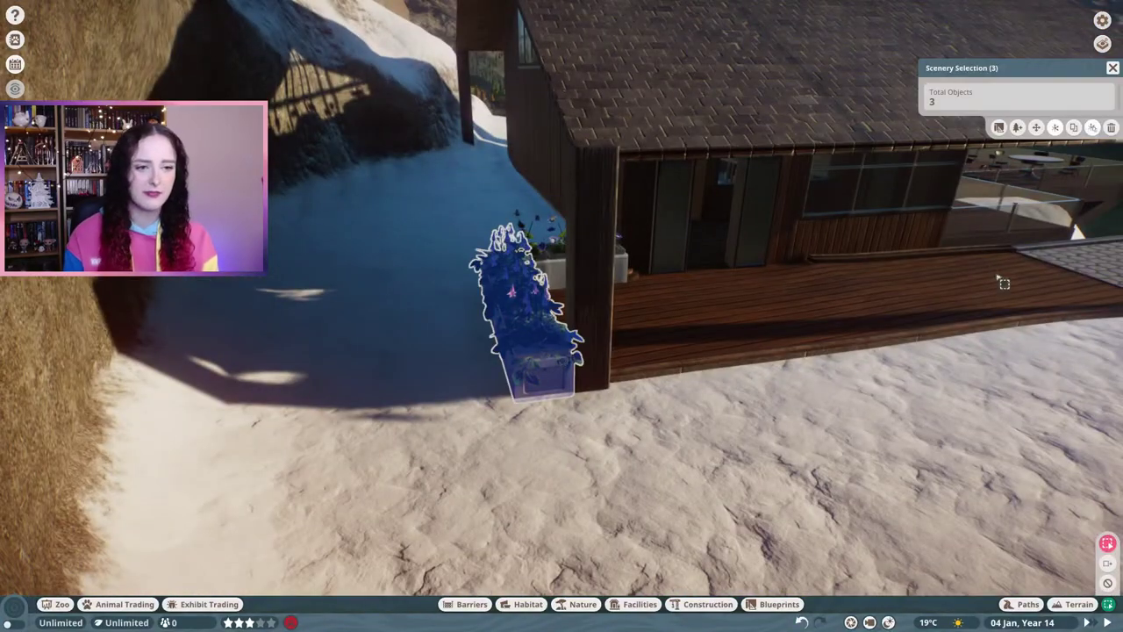
- Move a flowering planter out of the snow onto the porch deck
click(590, 370)
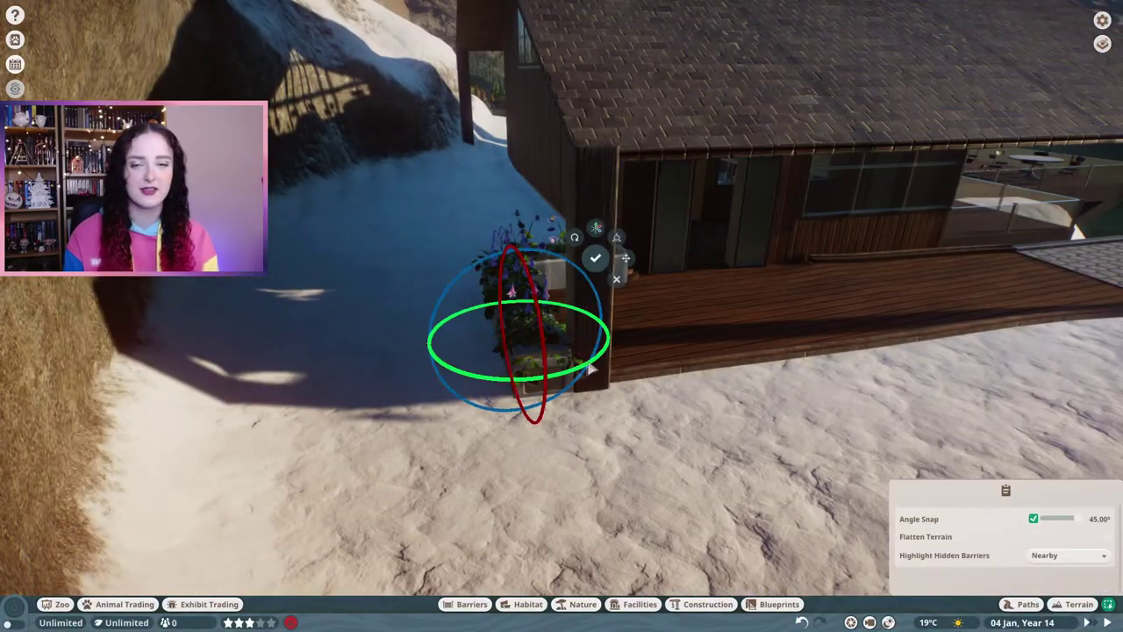
drag(527, 356, 819, 286)
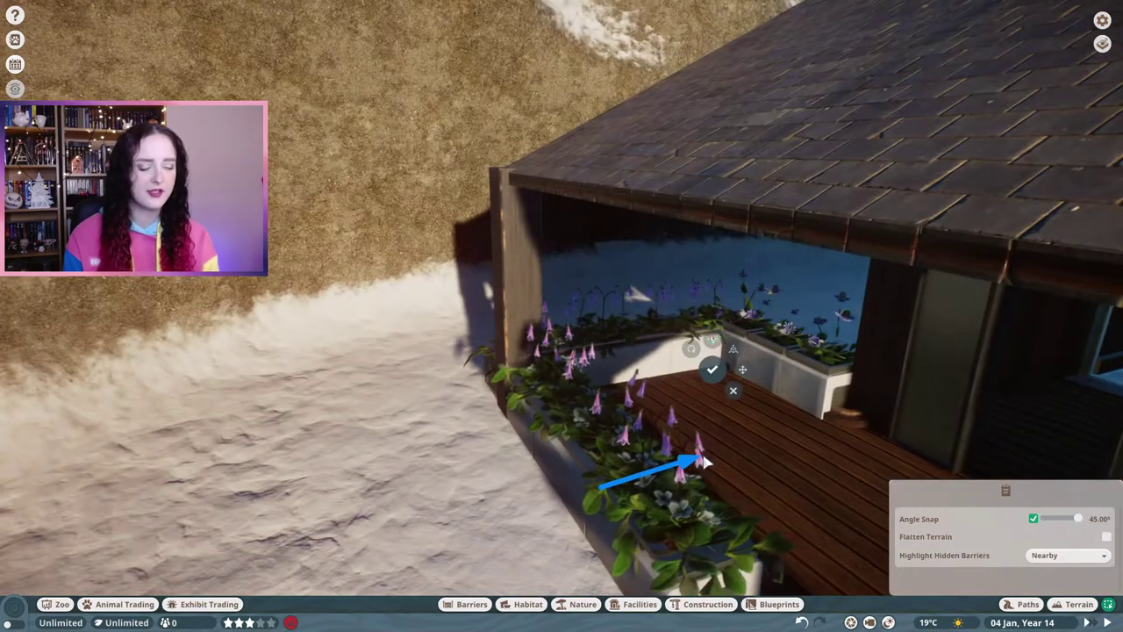
click(706, 368)
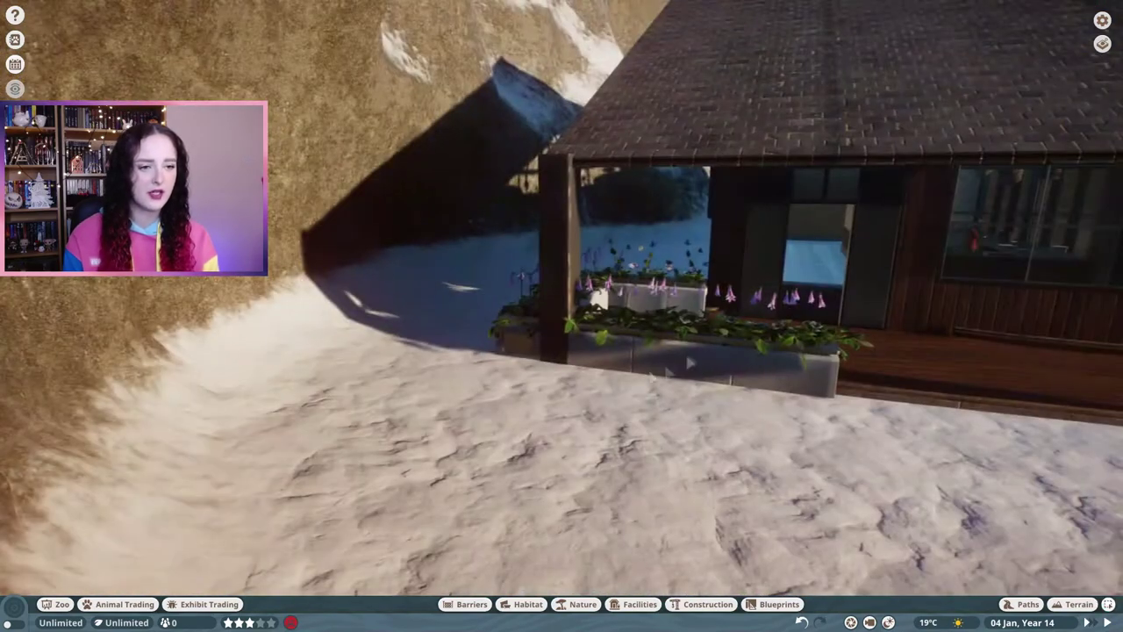
right_click(798, 301)
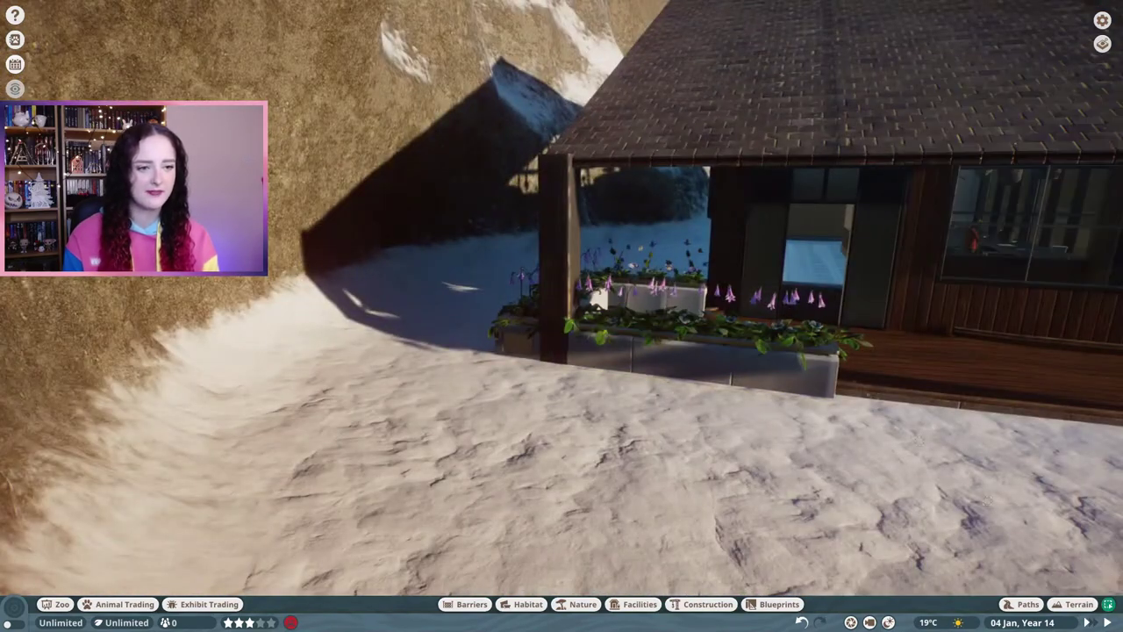
- Pick up the long planter box to slide it along the deck's side edge
click(812, 355)
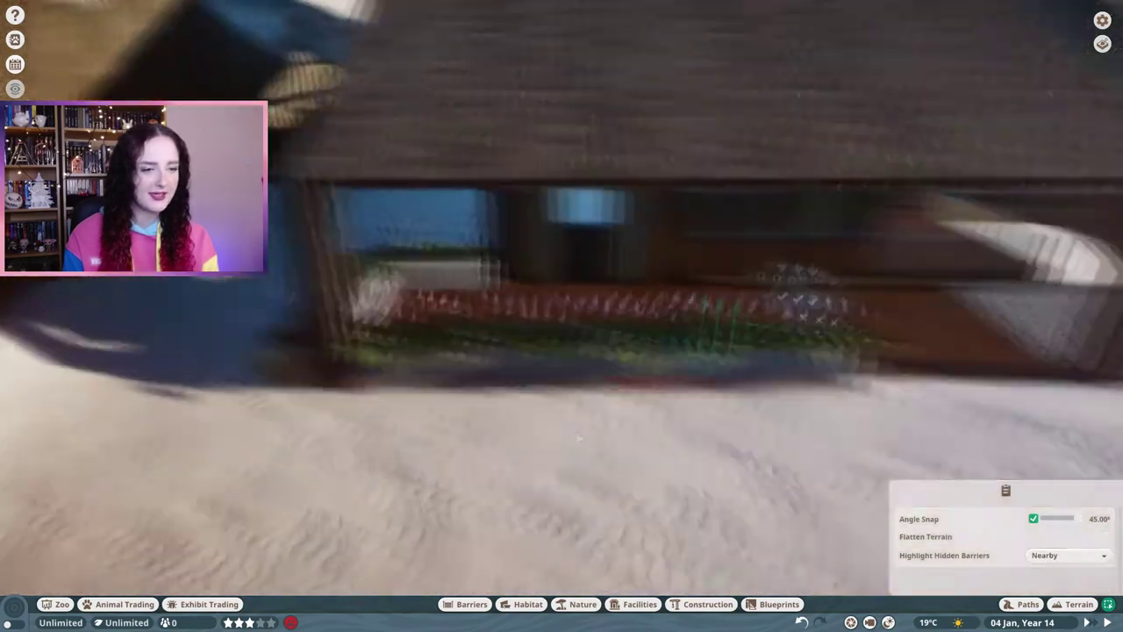
key(q)
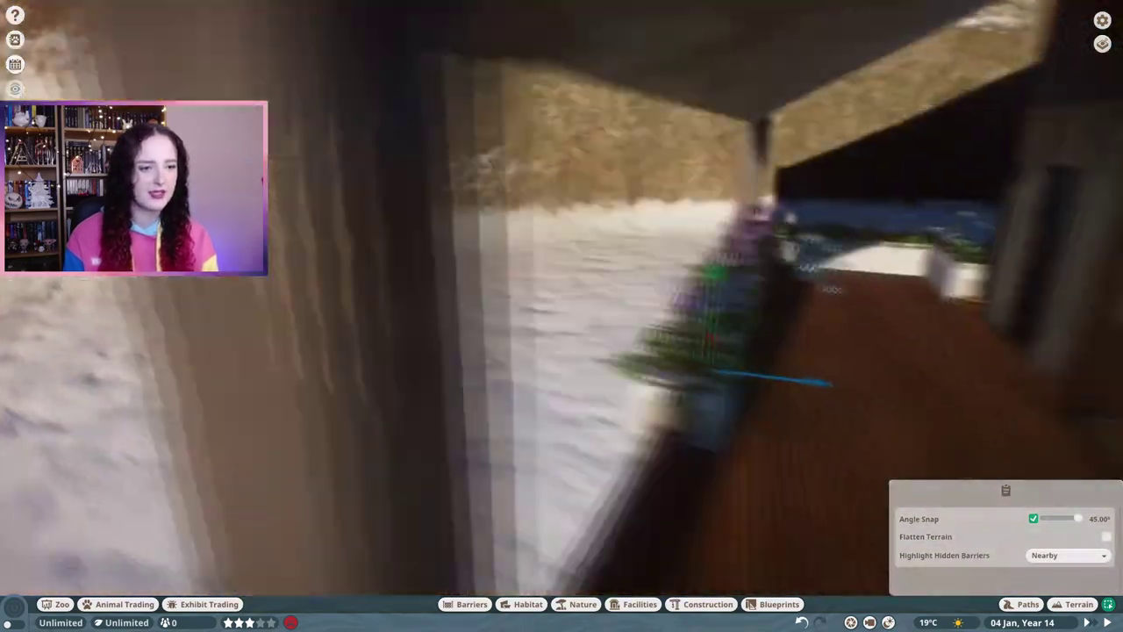
key(Escape)
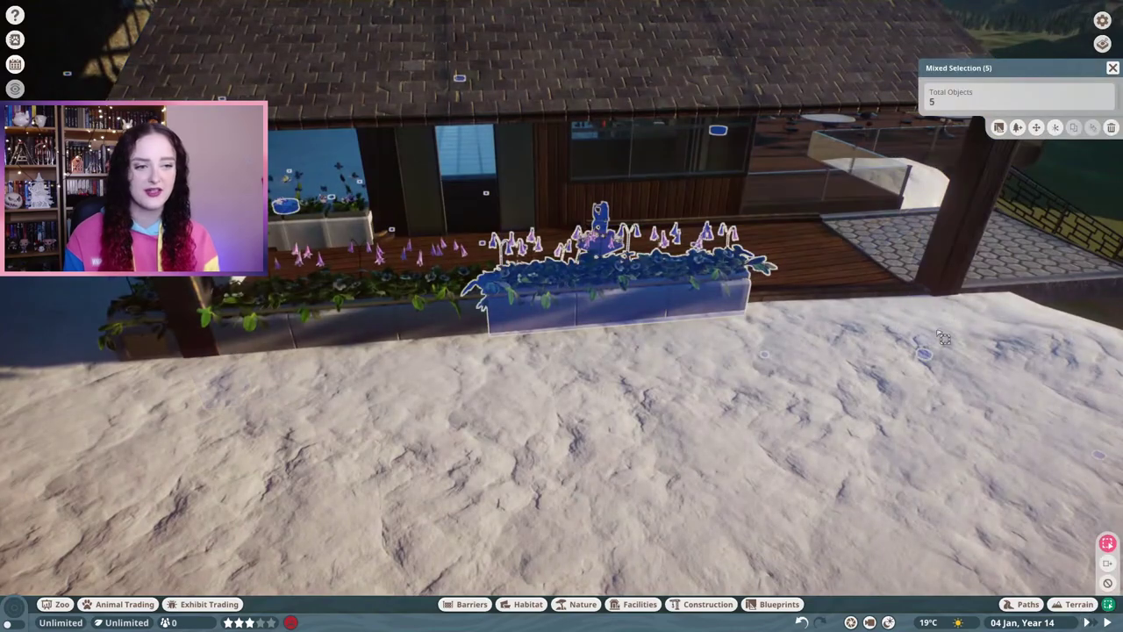
key(m)
key(Escape)
key(q)
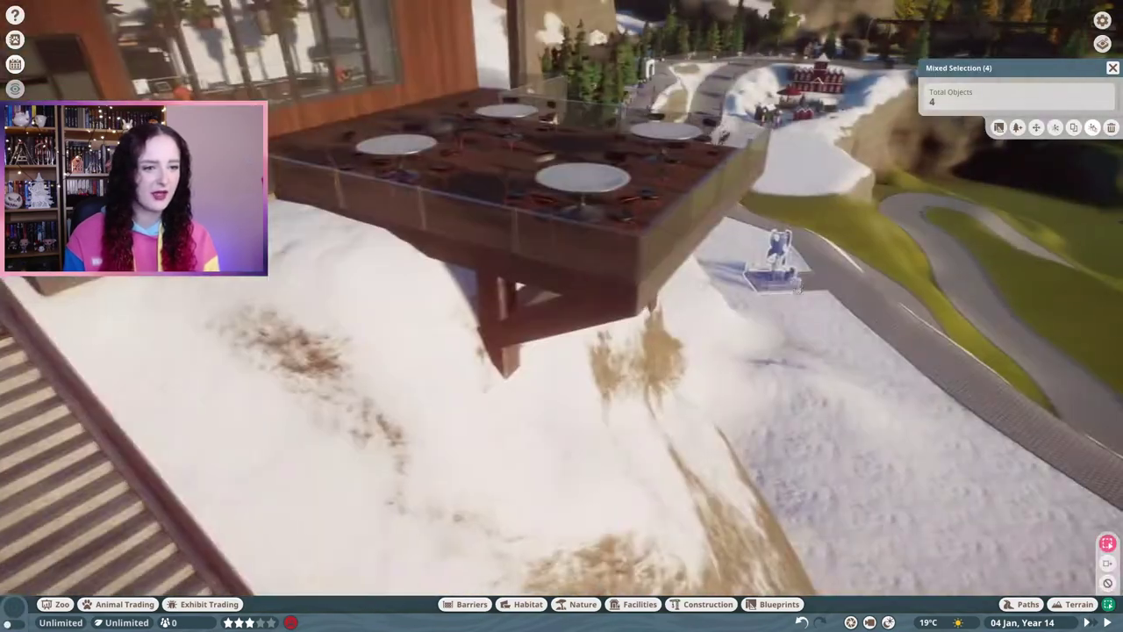
key(m)
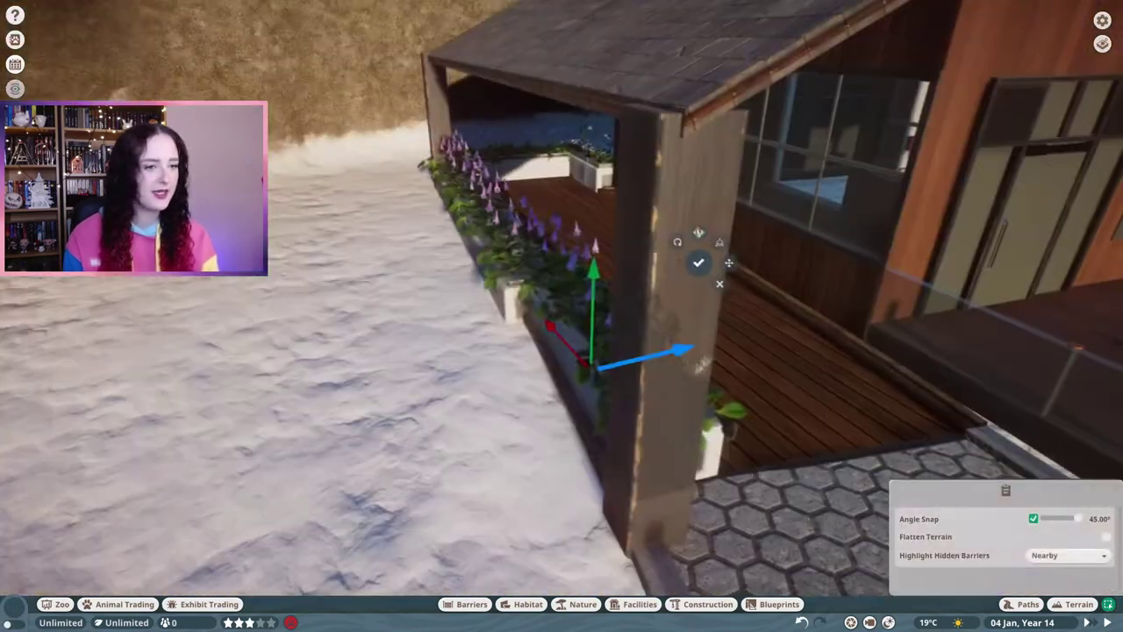
scroll(661, 367, up, 5)
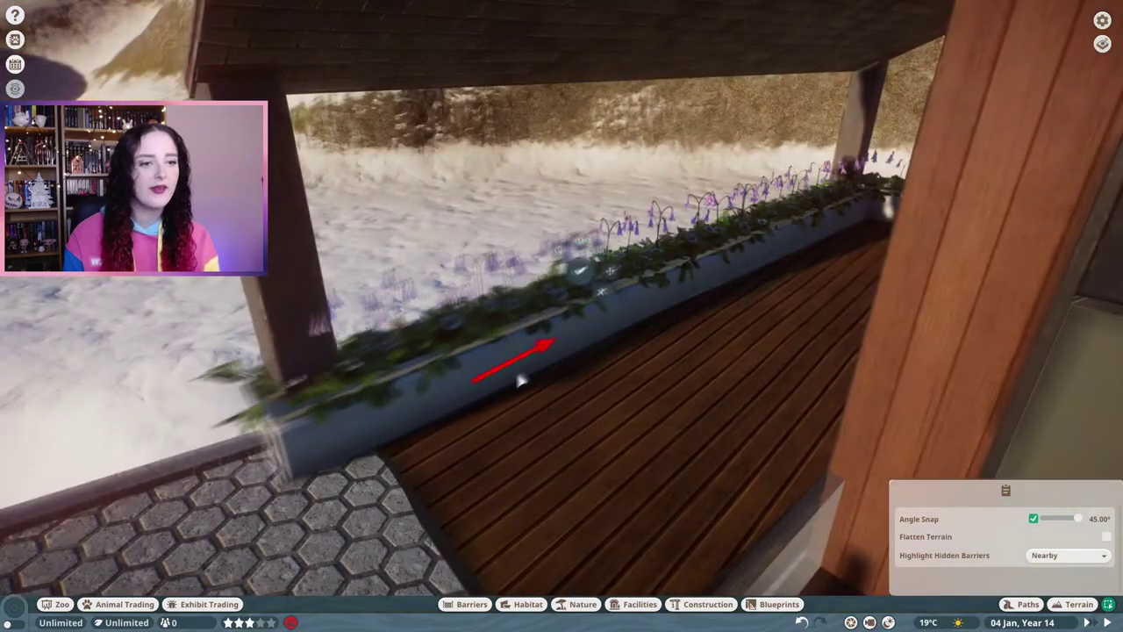